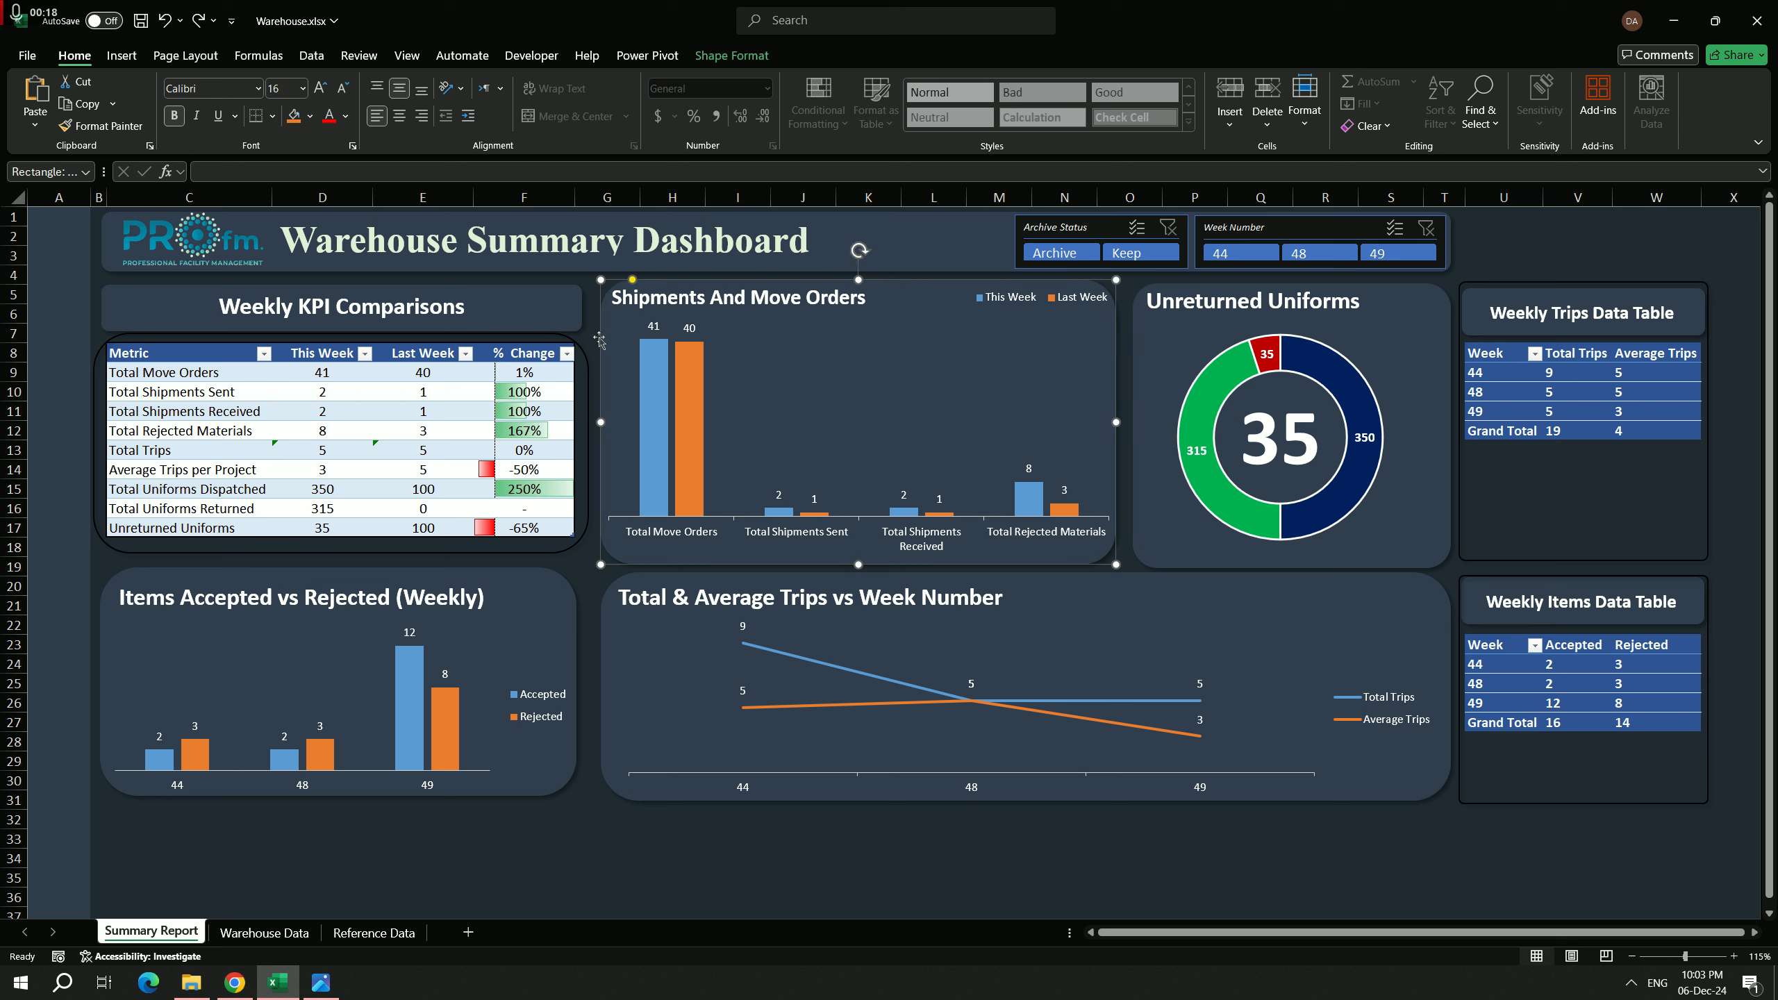
# Step: Enlarge the background rectangle of the Shipments And Move Orders chart slightly toward the Weekly KPI Comparisons table
pyautogui.moveTo(601, 280); pyautogui.dragTo(592, 278)
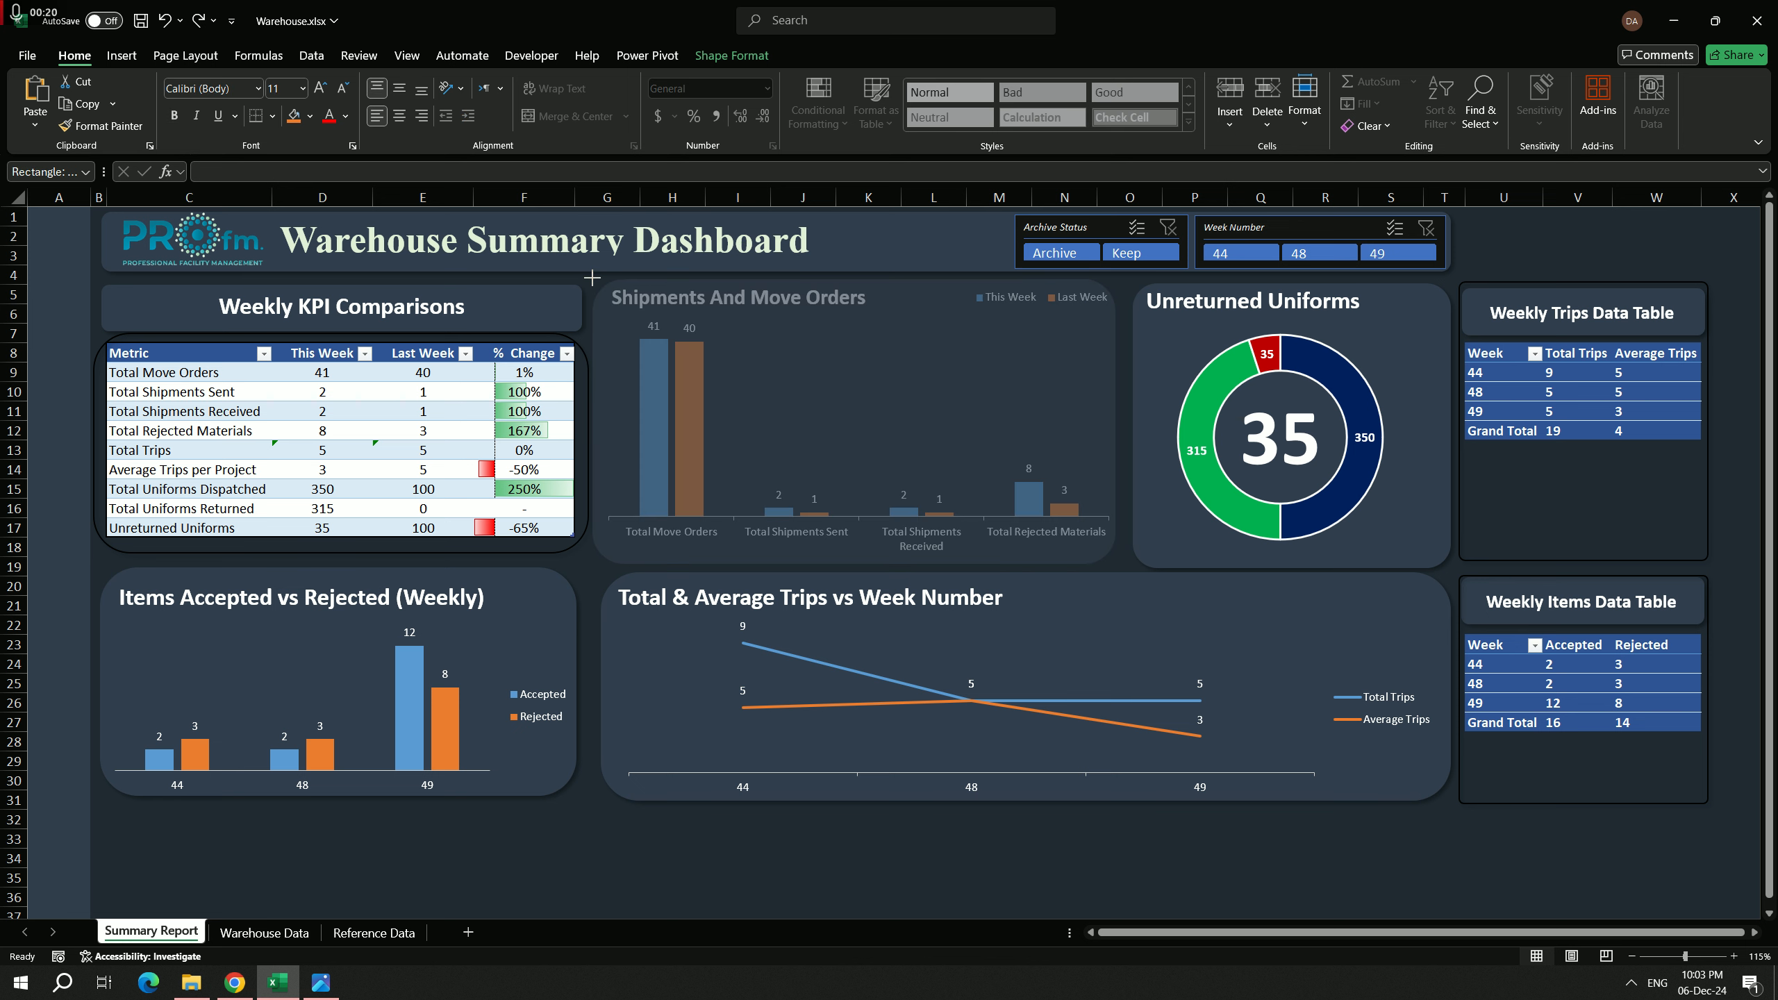
pyautogui.click(672, 877)
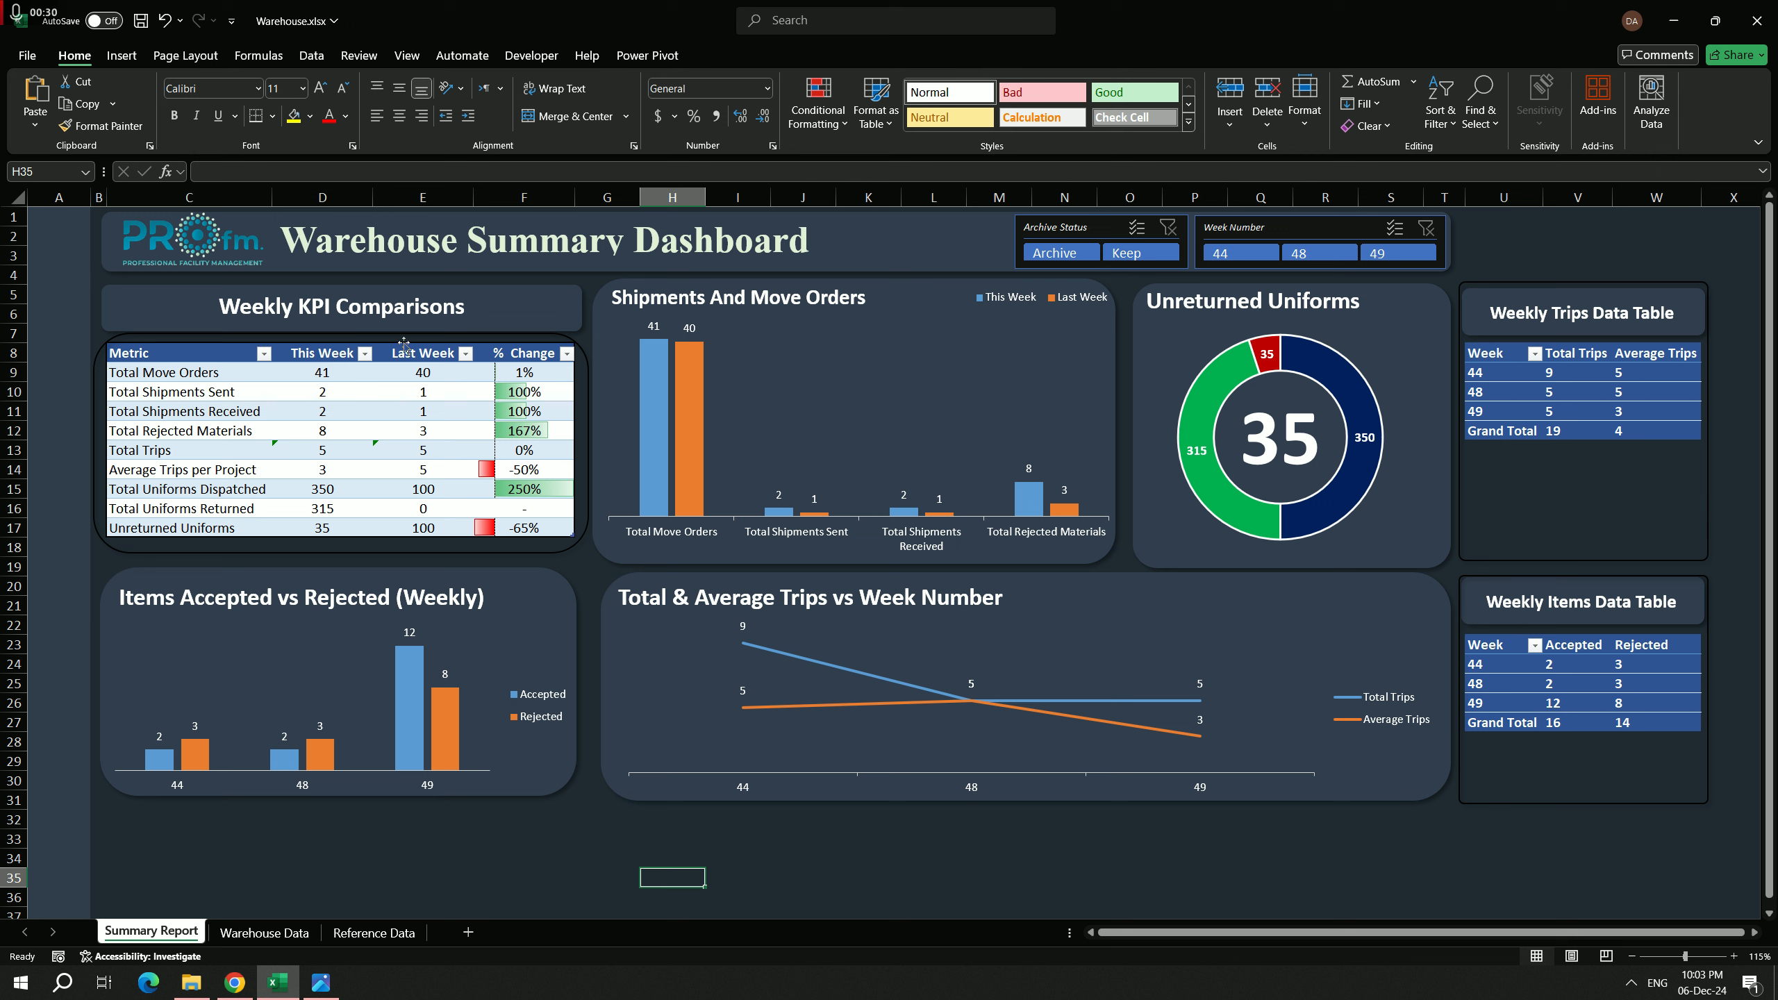
# Step: Examine the This Week formulas for move orders, shipments sent and shipments received, their Warehouse Data source sheet, and the Total Uniforms Dispatched label
pyautogui.click(335, 373)
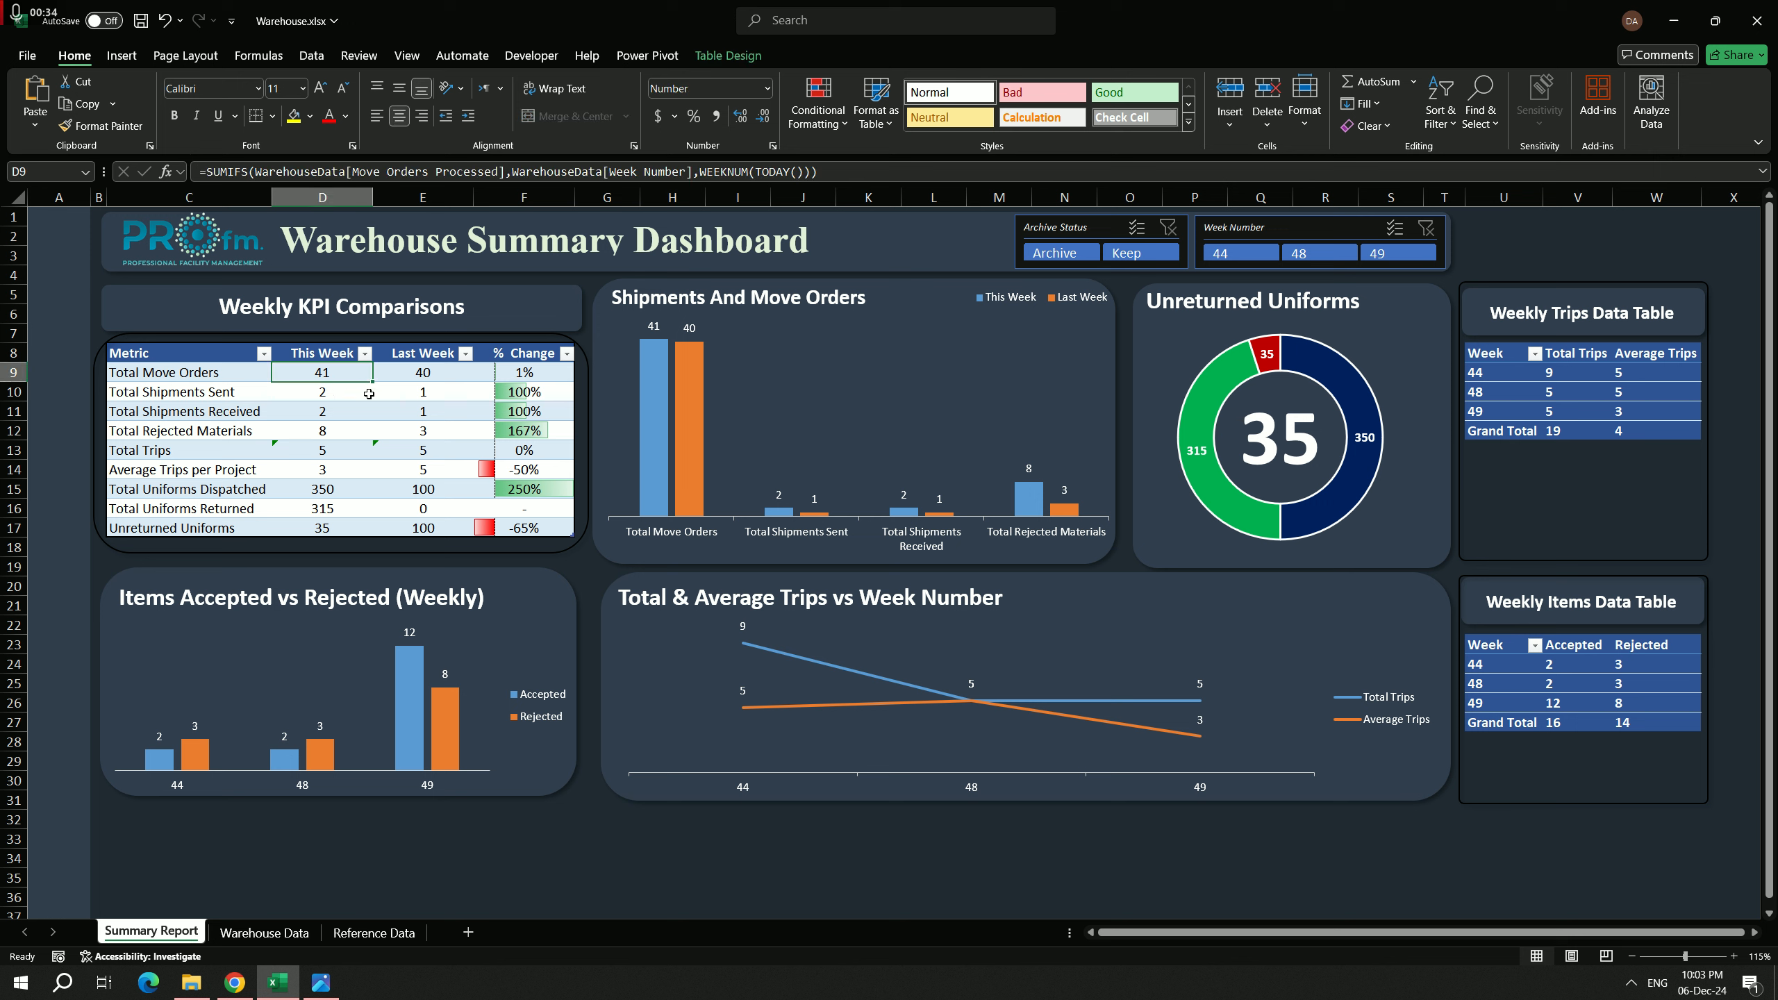
pyautogui.click(327, 392)
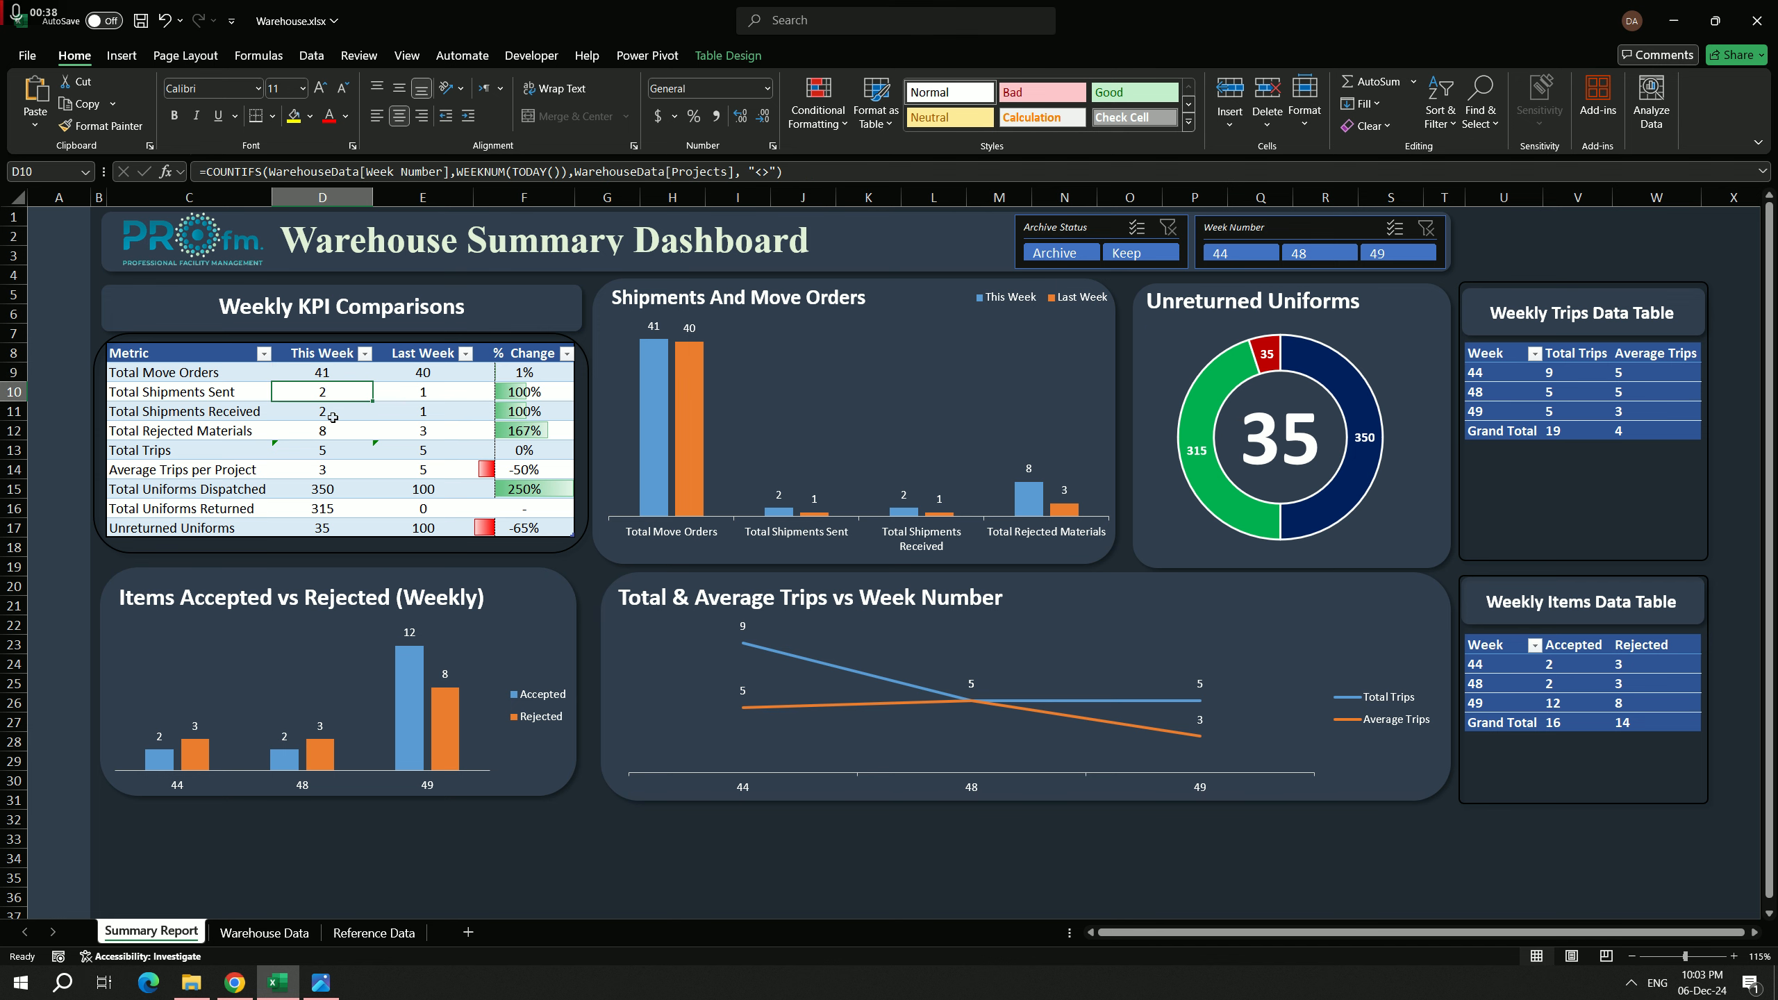
pyautogui.click(333, 418)
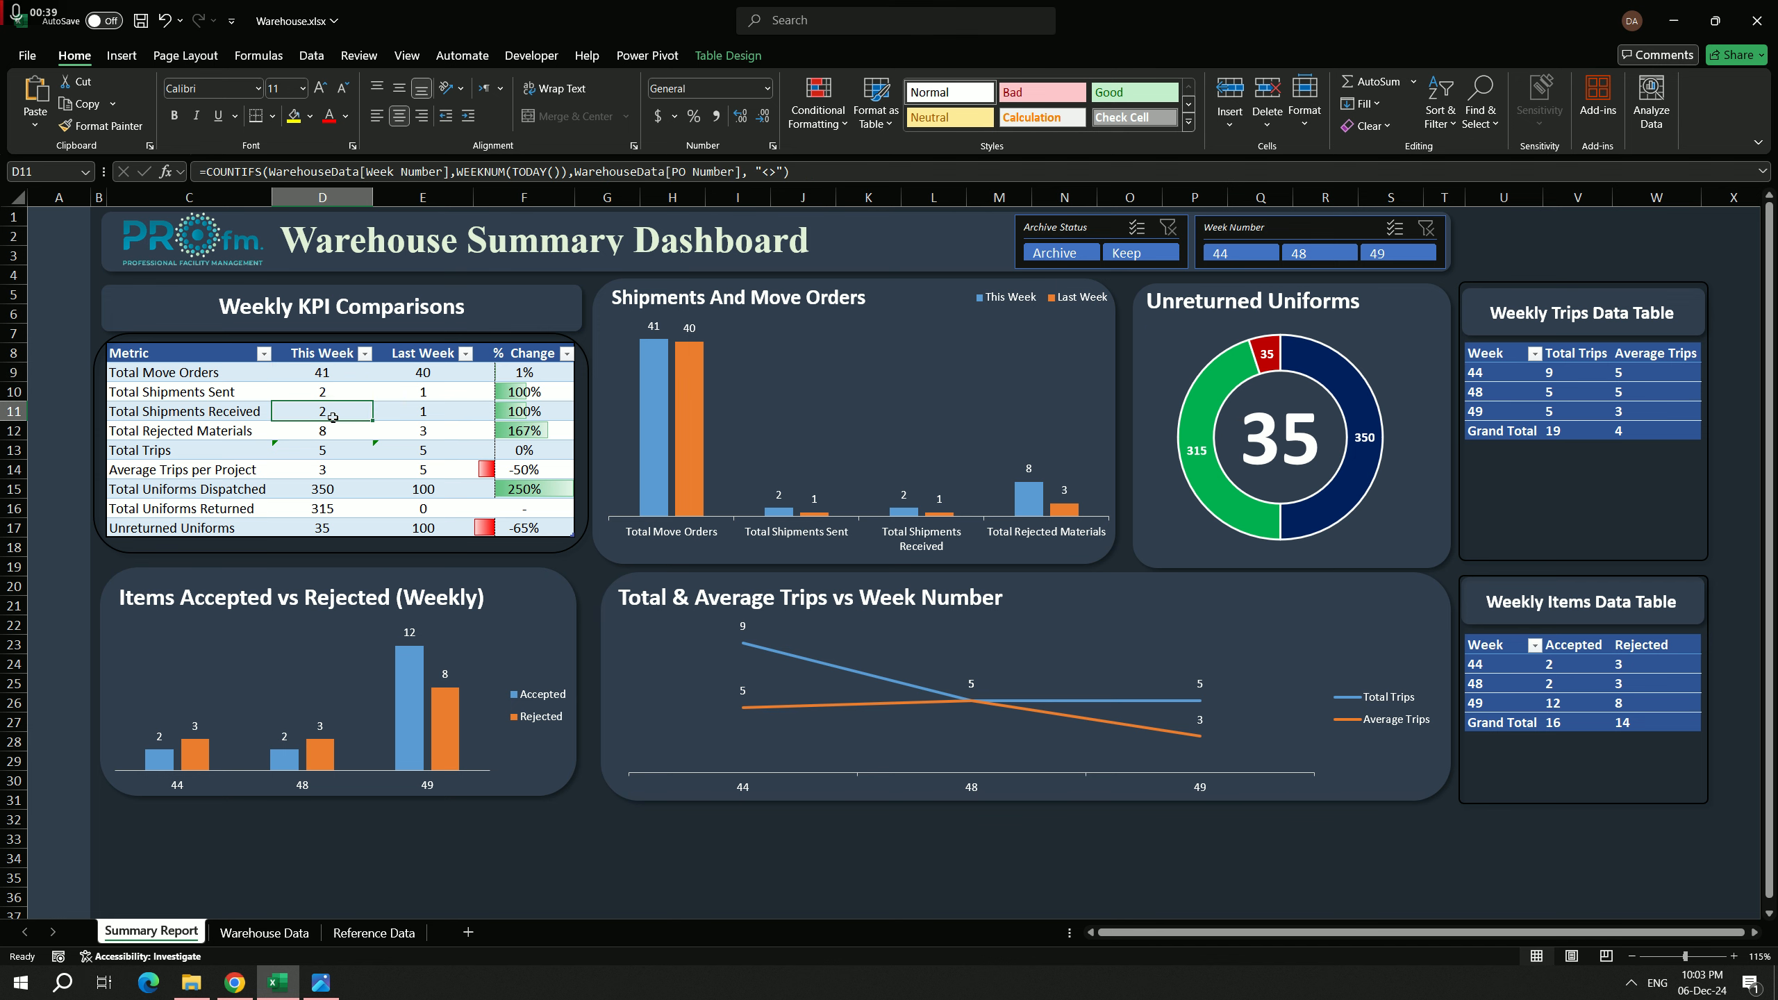
pyautogui.click(266, 933)
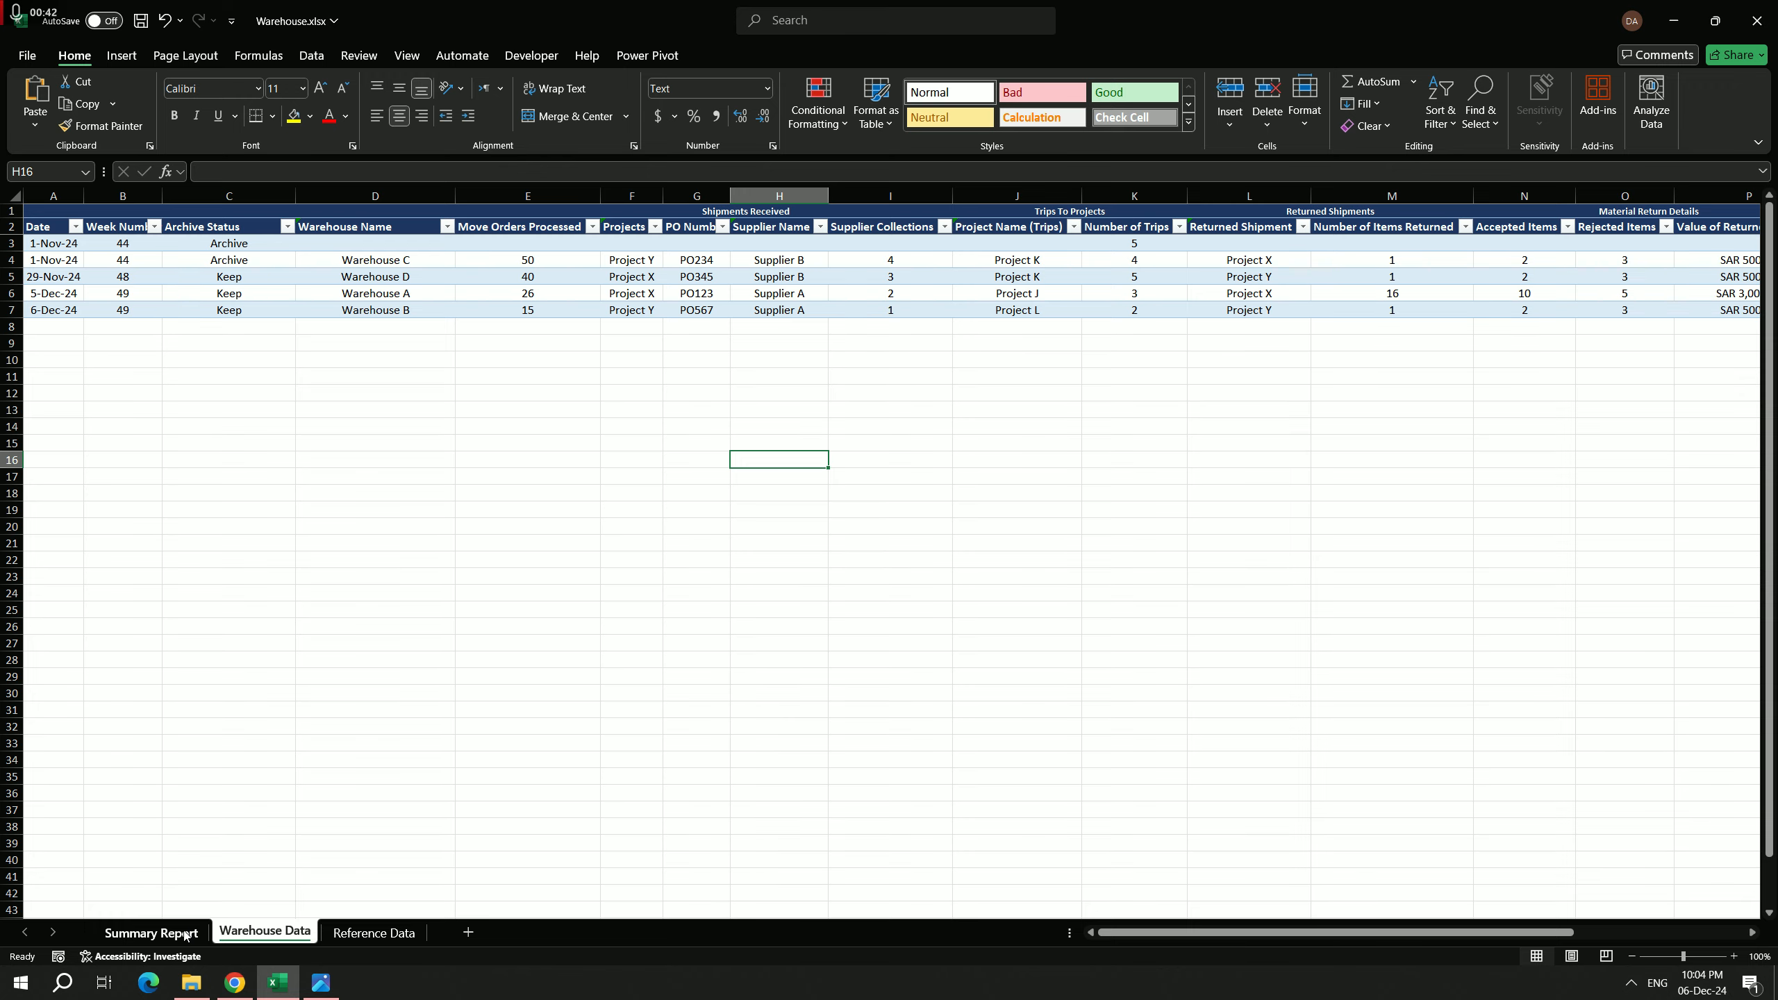
pyautogui.click(185, 935)
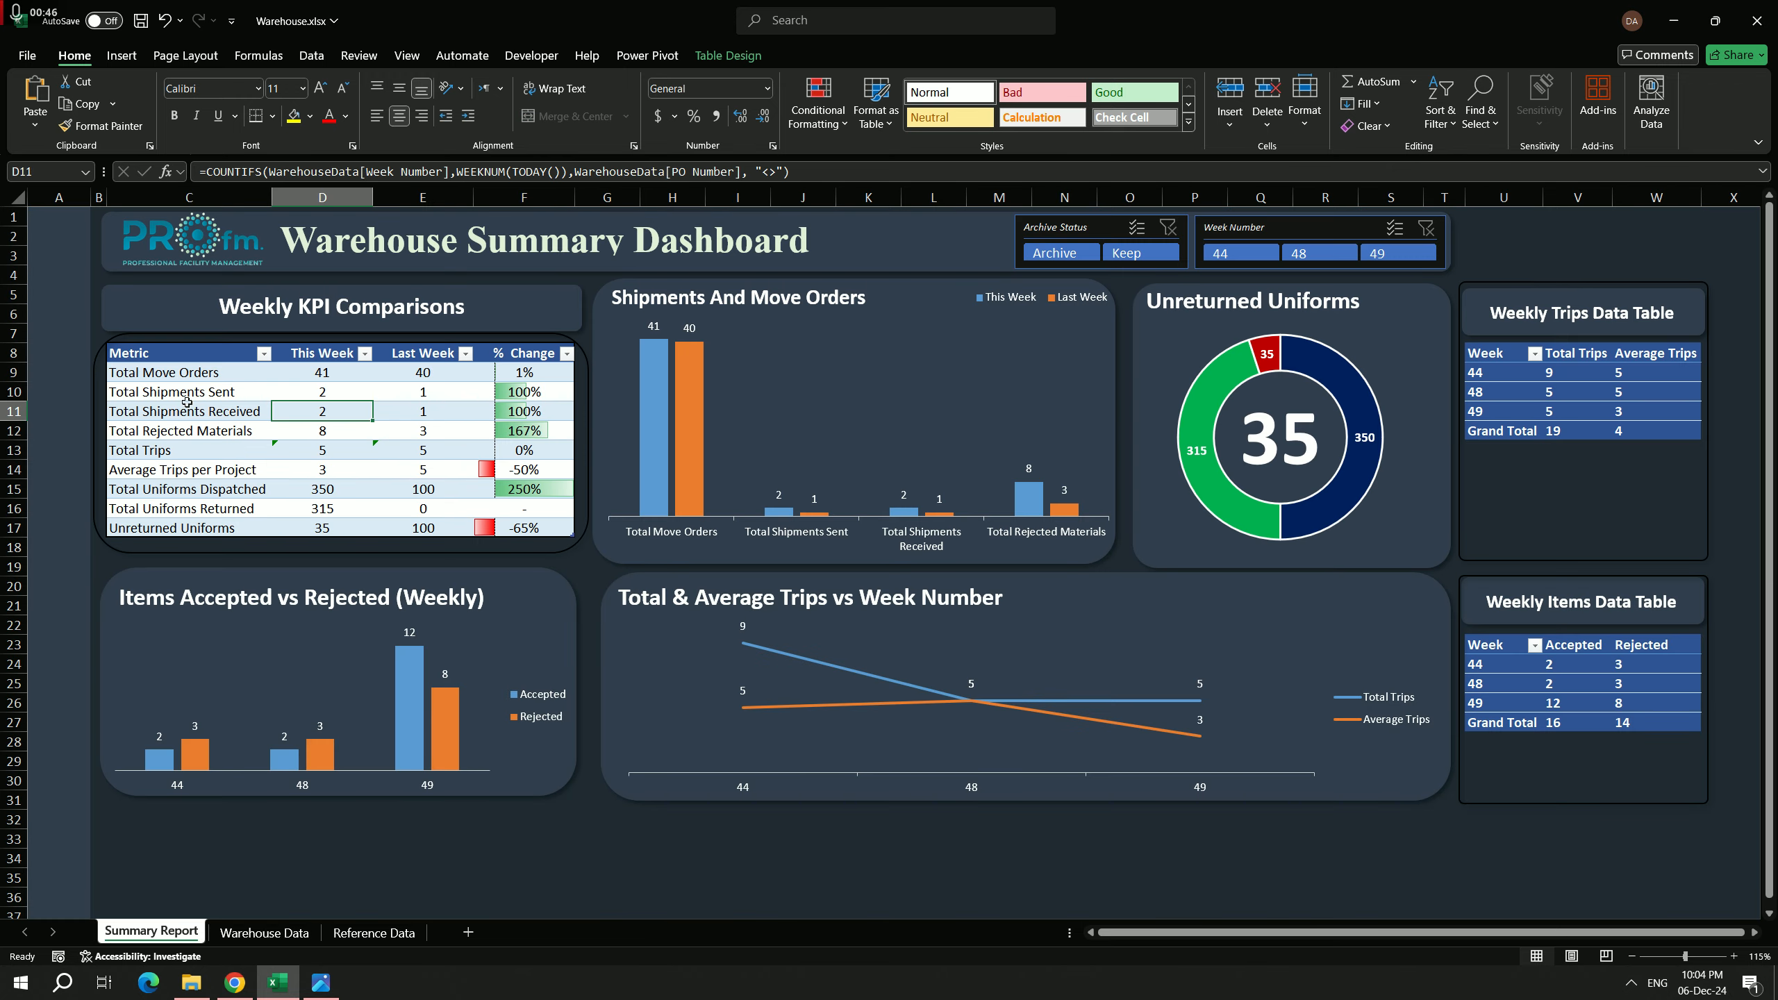
pyautogui.click(220, 495)
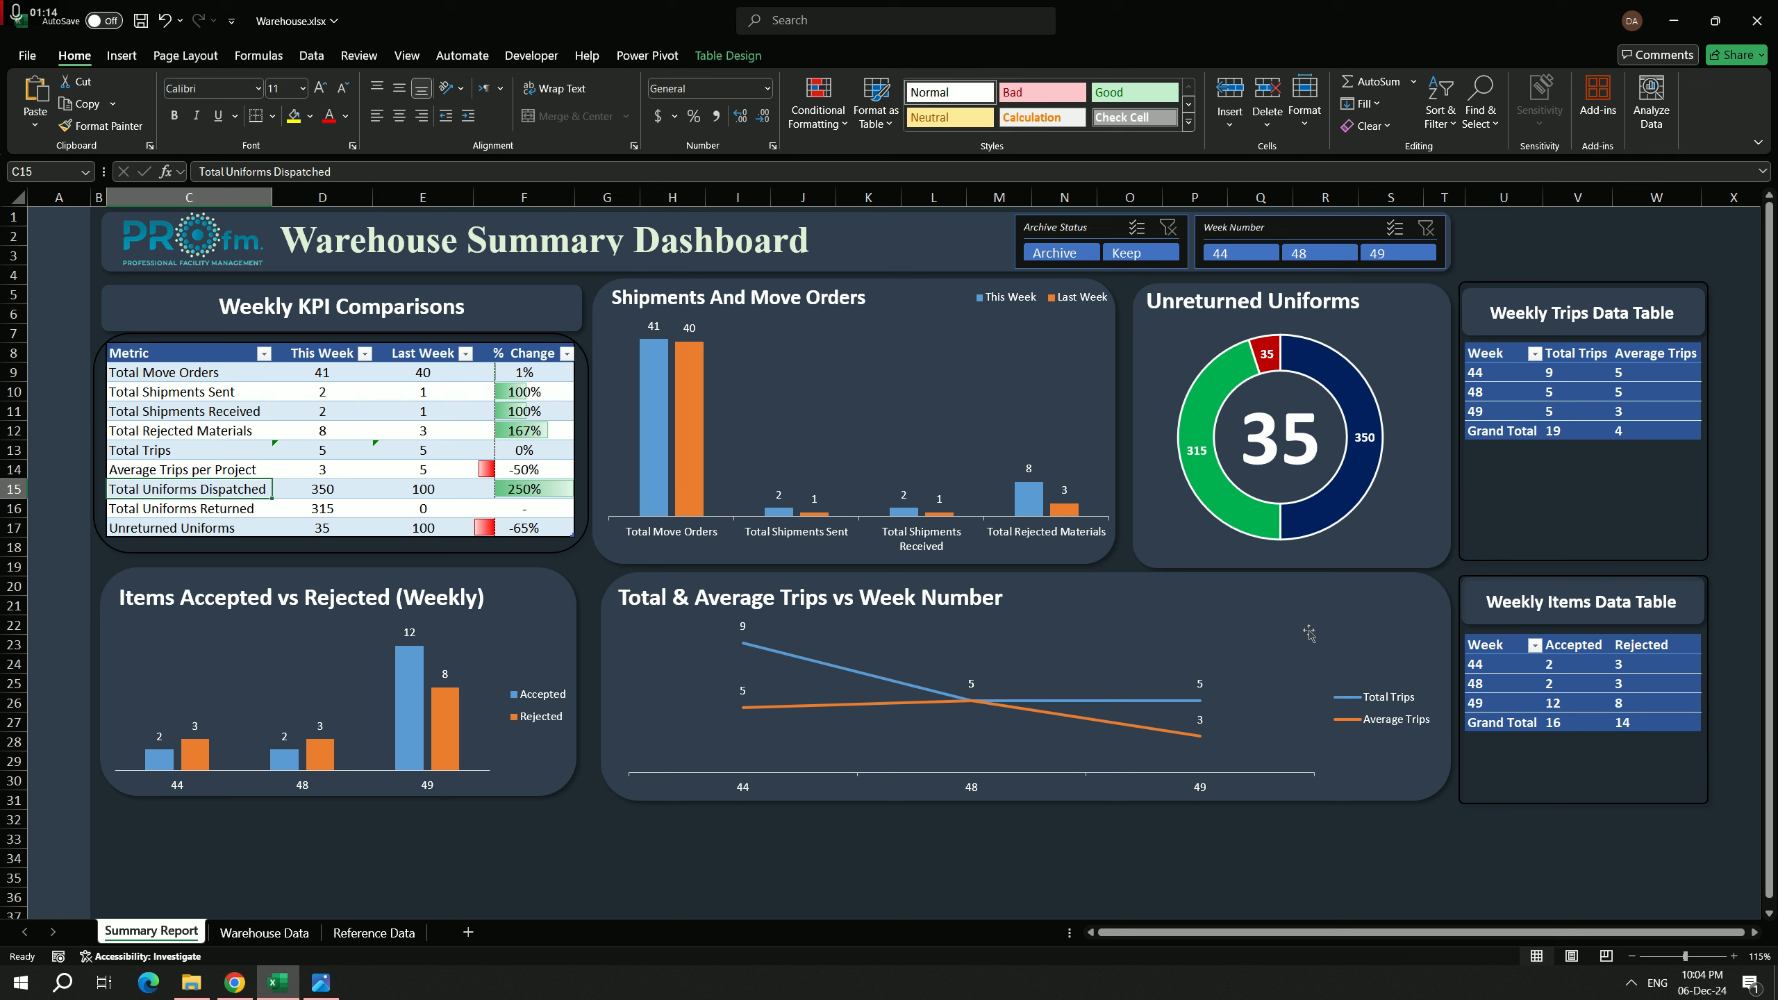
# Step: Examine the Week Number and Archive Status formulas in the Warehouse Data table
pyautogui.click(275, 934)
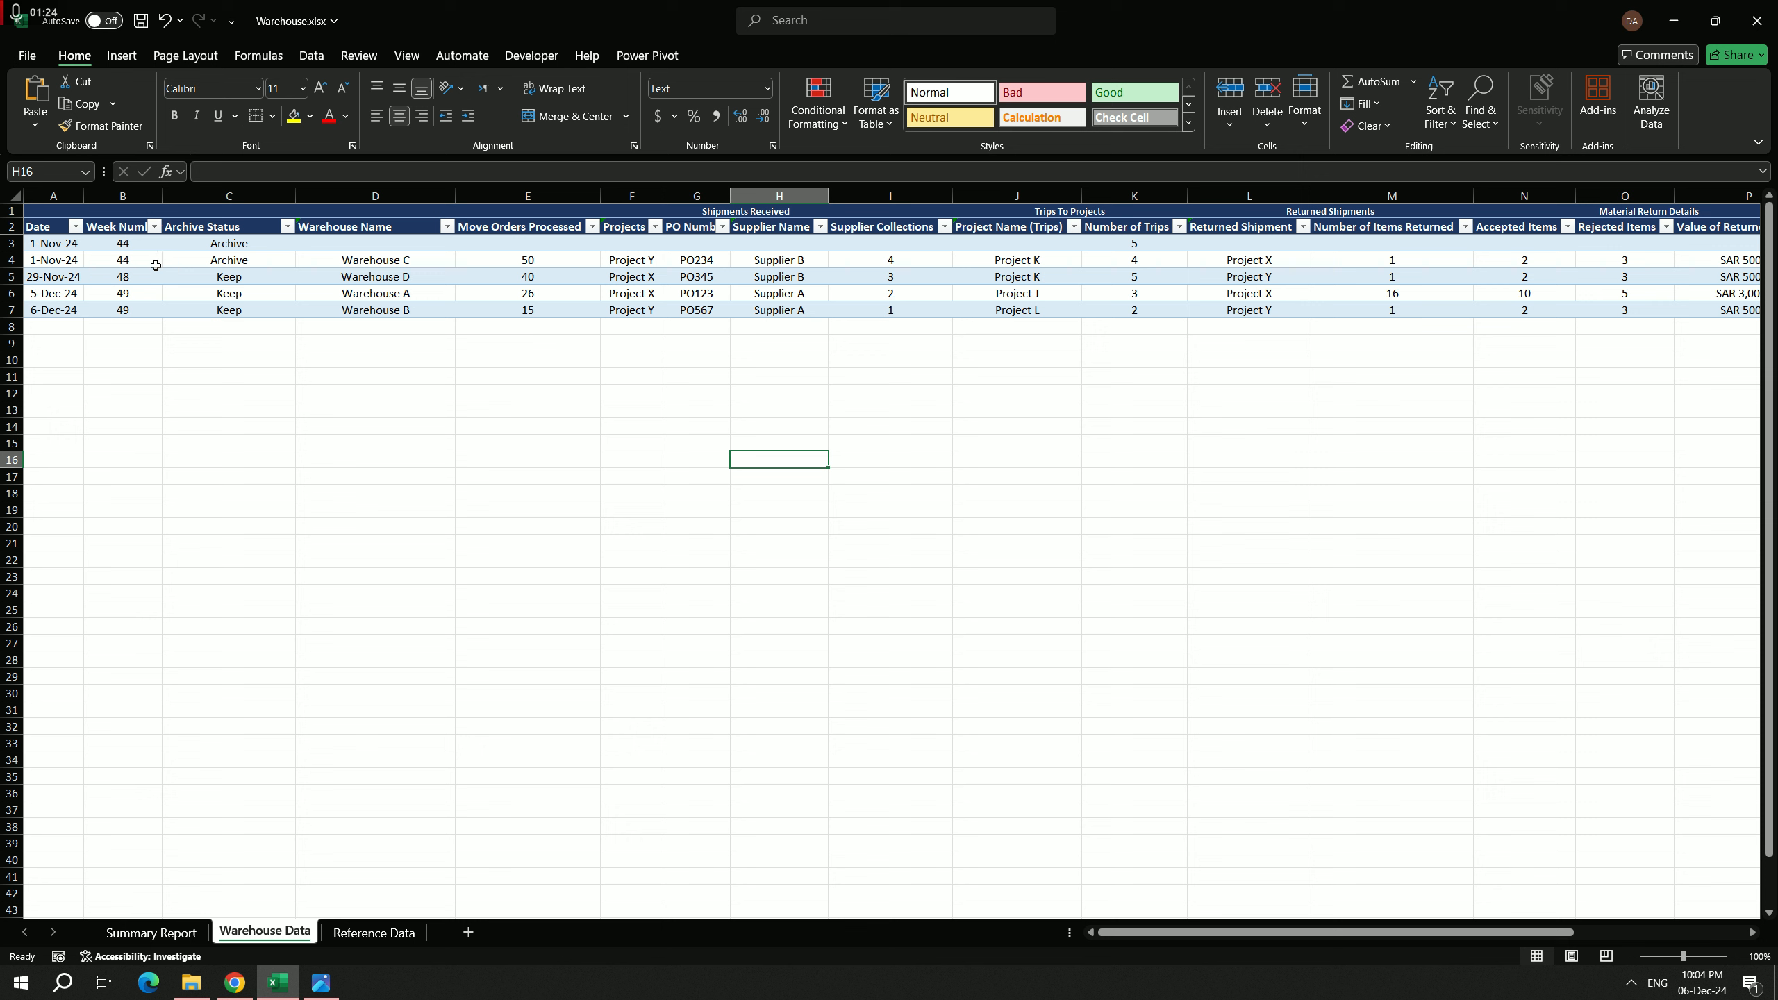
pyautogui.click(92, 291)
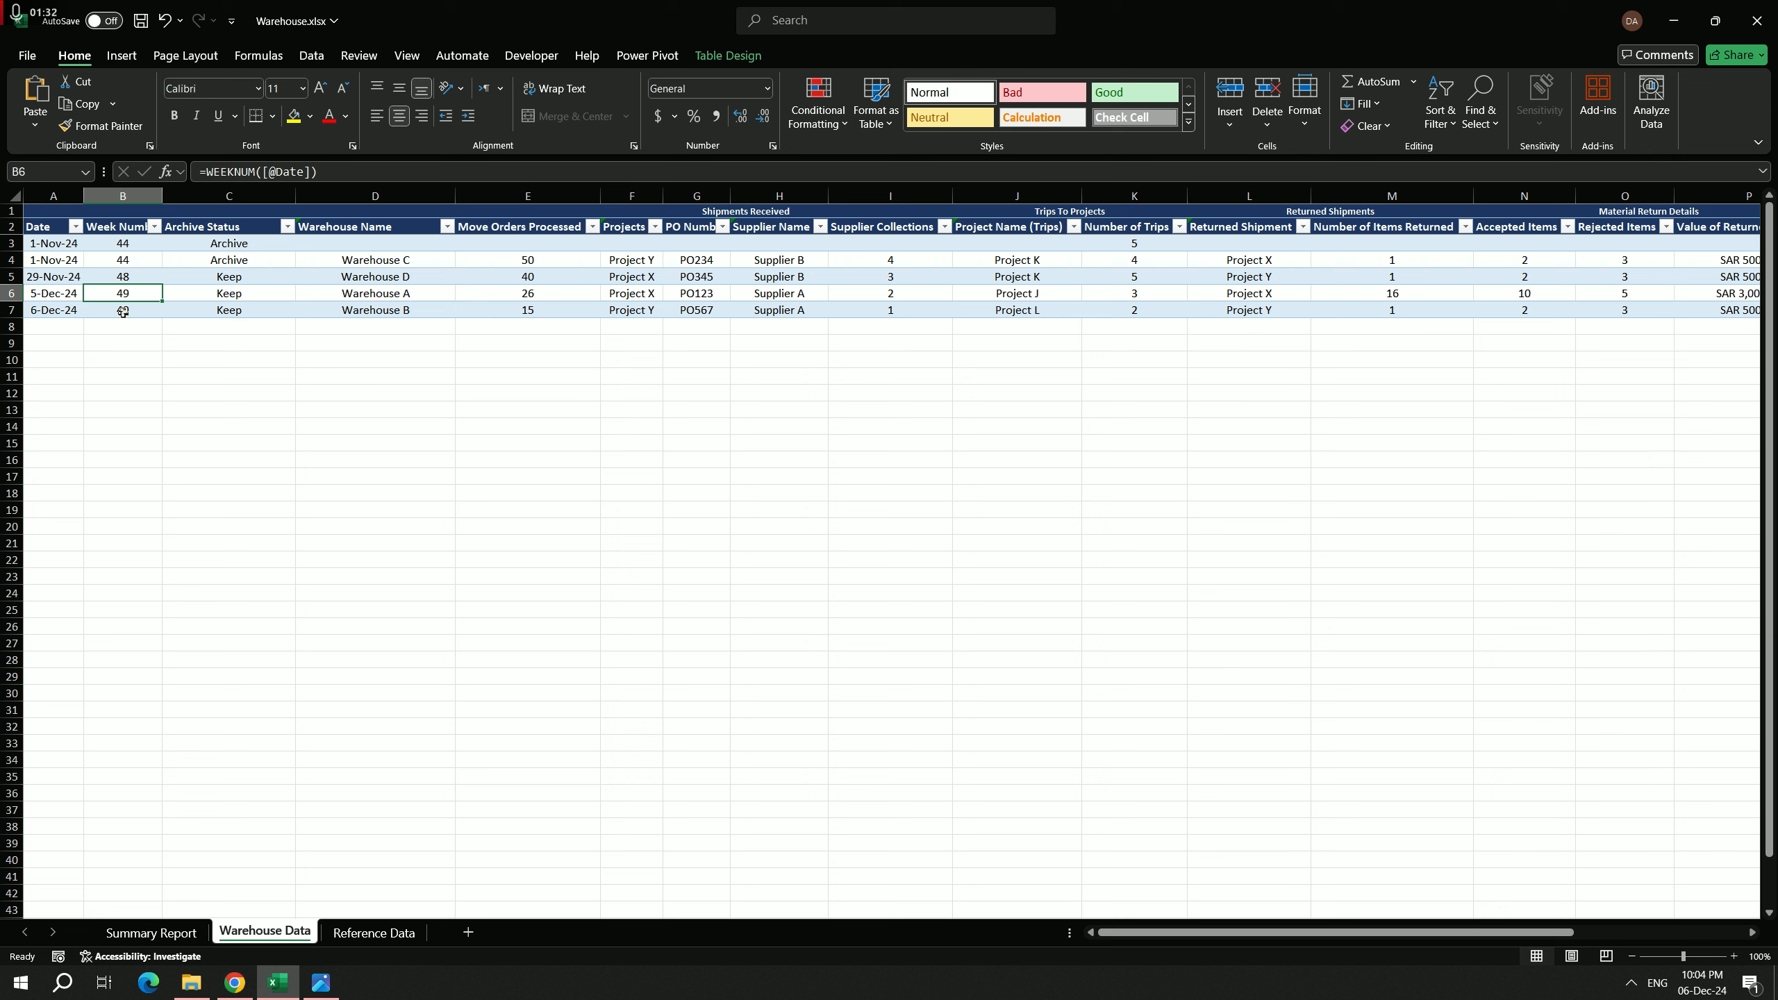
pyautogui.click(228, 312)
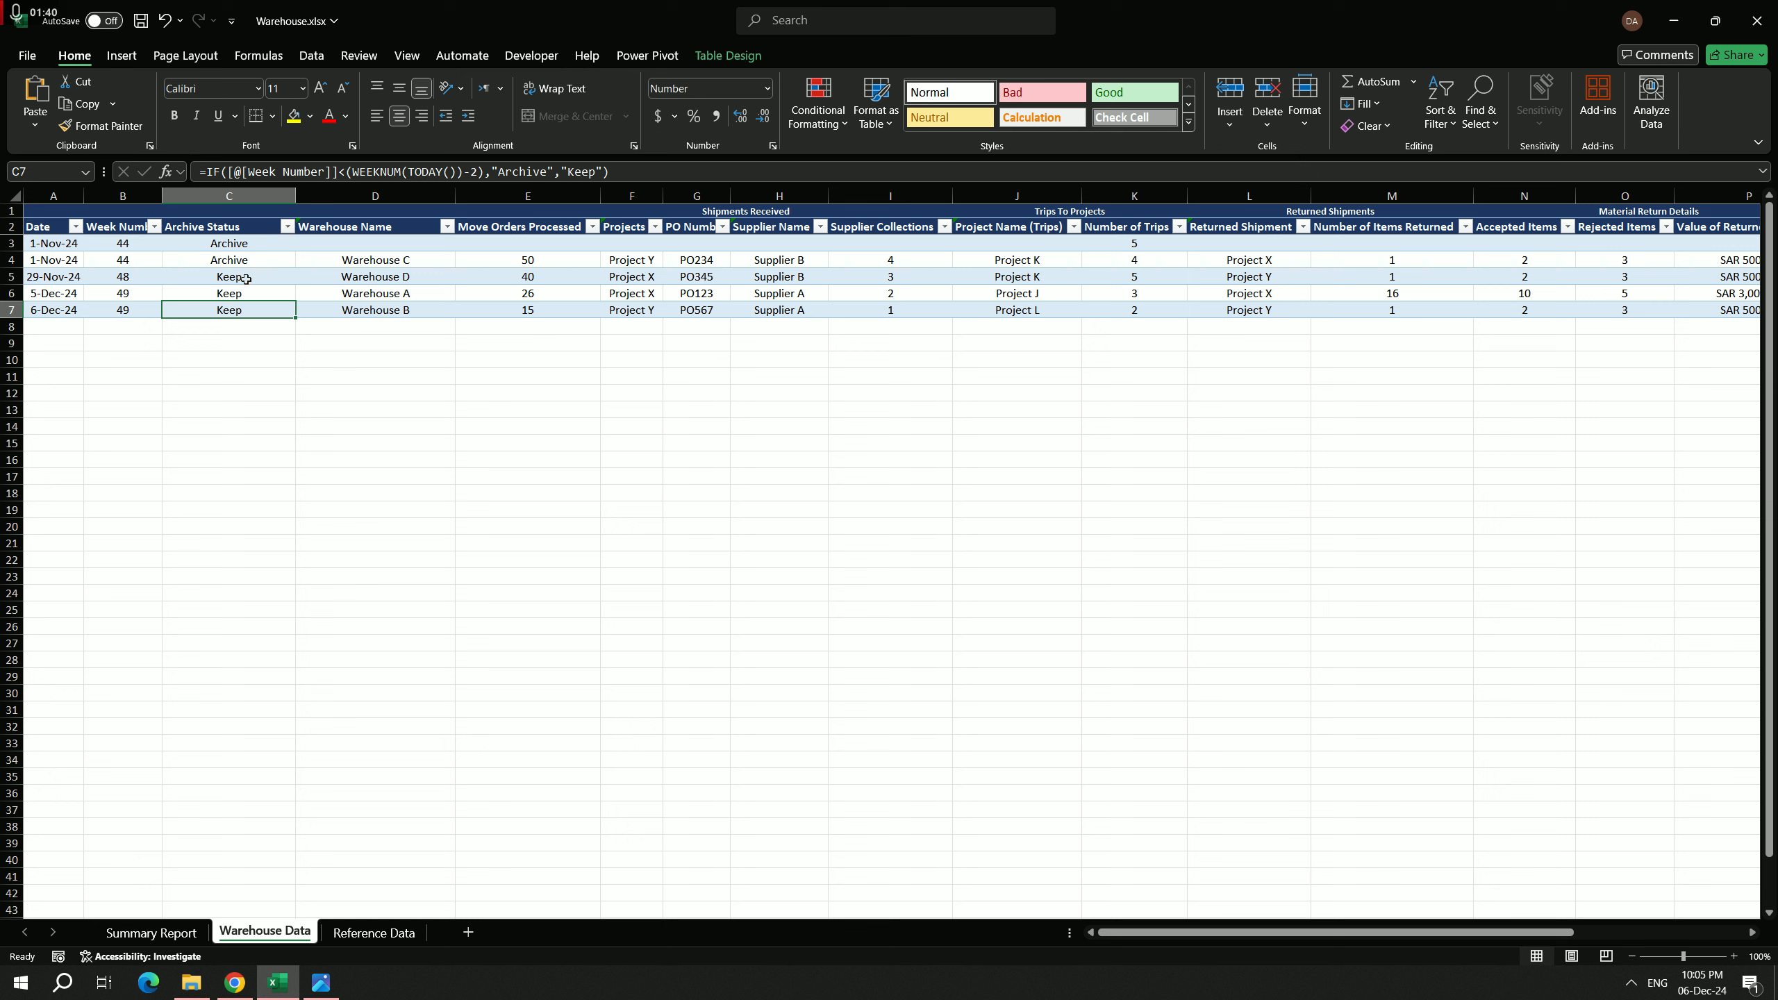
pyautogui.click(240, 262)
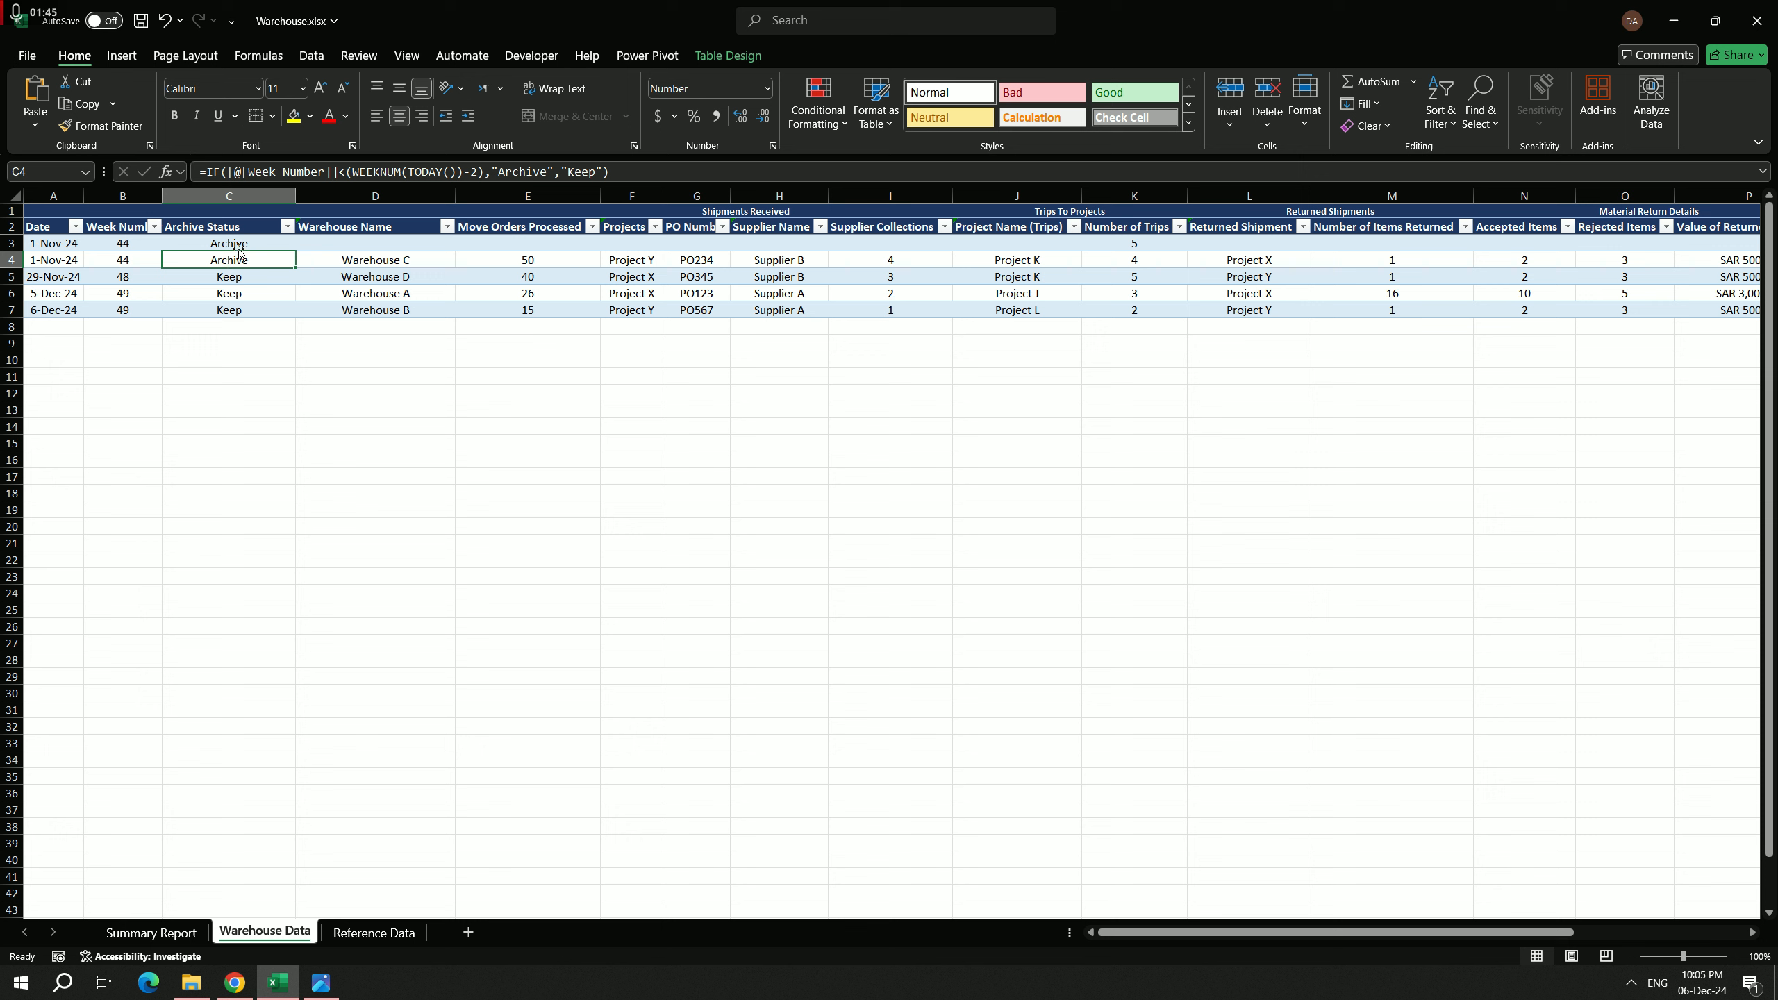
pyautogui.click(236, 245)
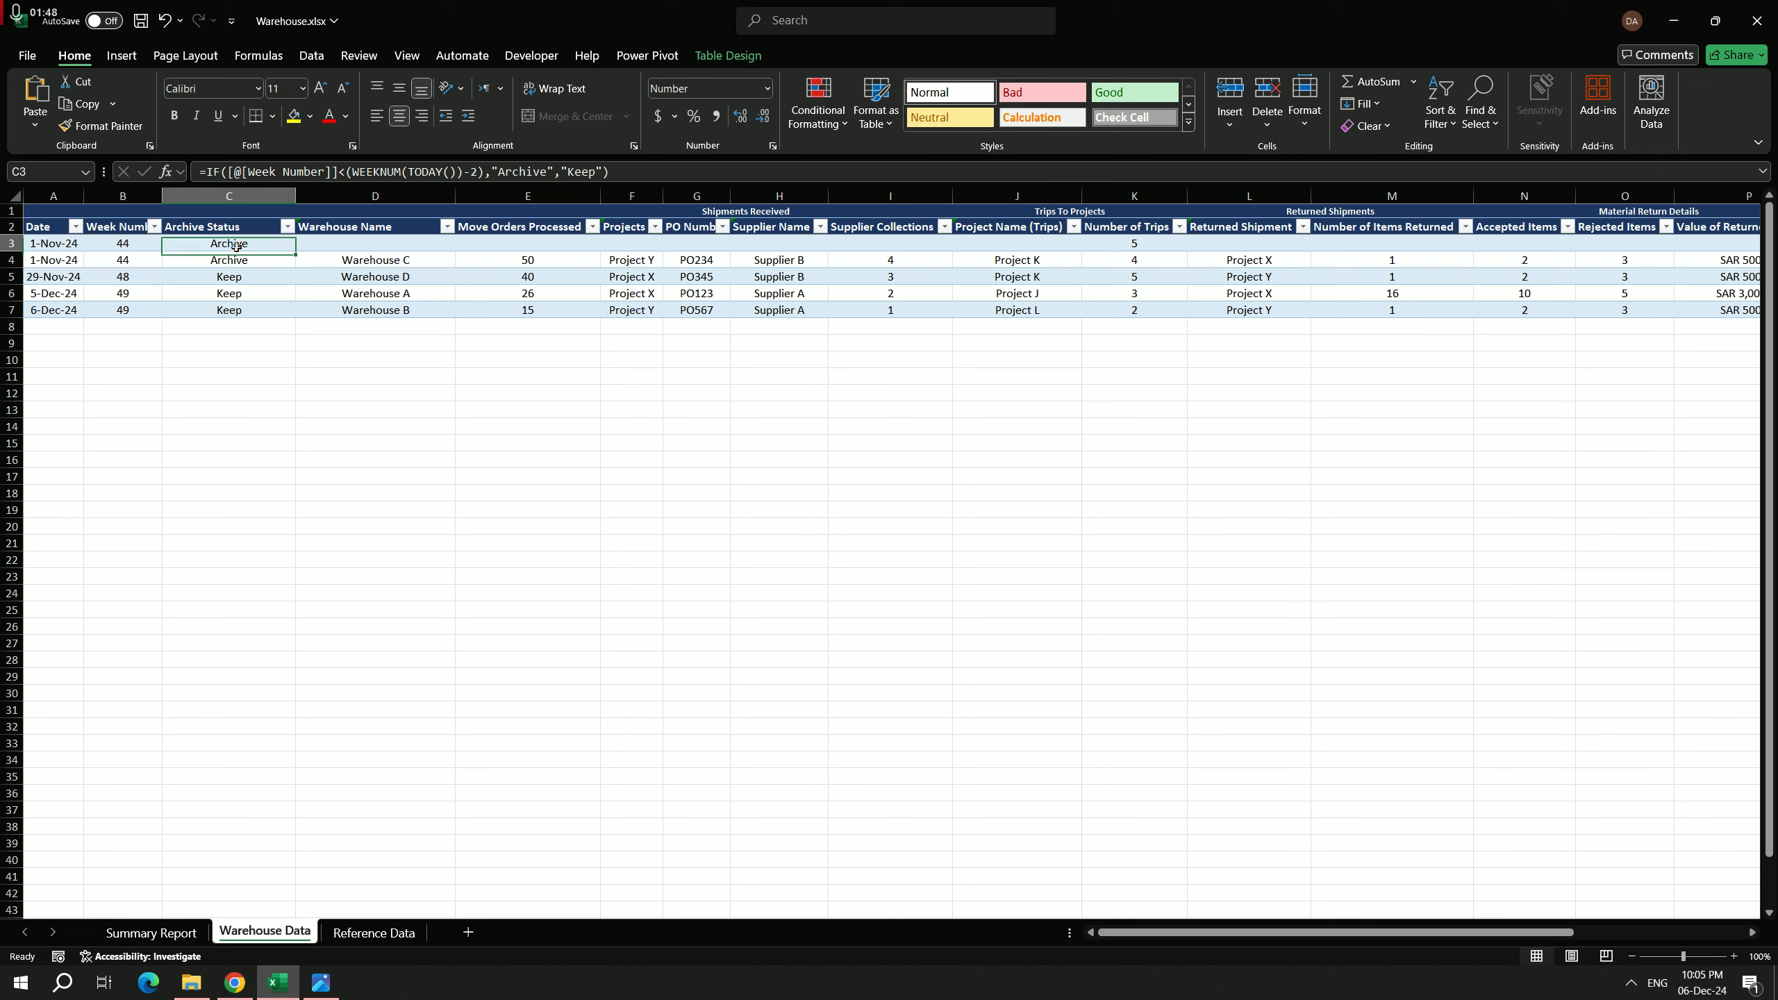
# Step: Filter the Archive Status column to hide the Archive rows and show only Keep
pyautogui.click(289, 228)
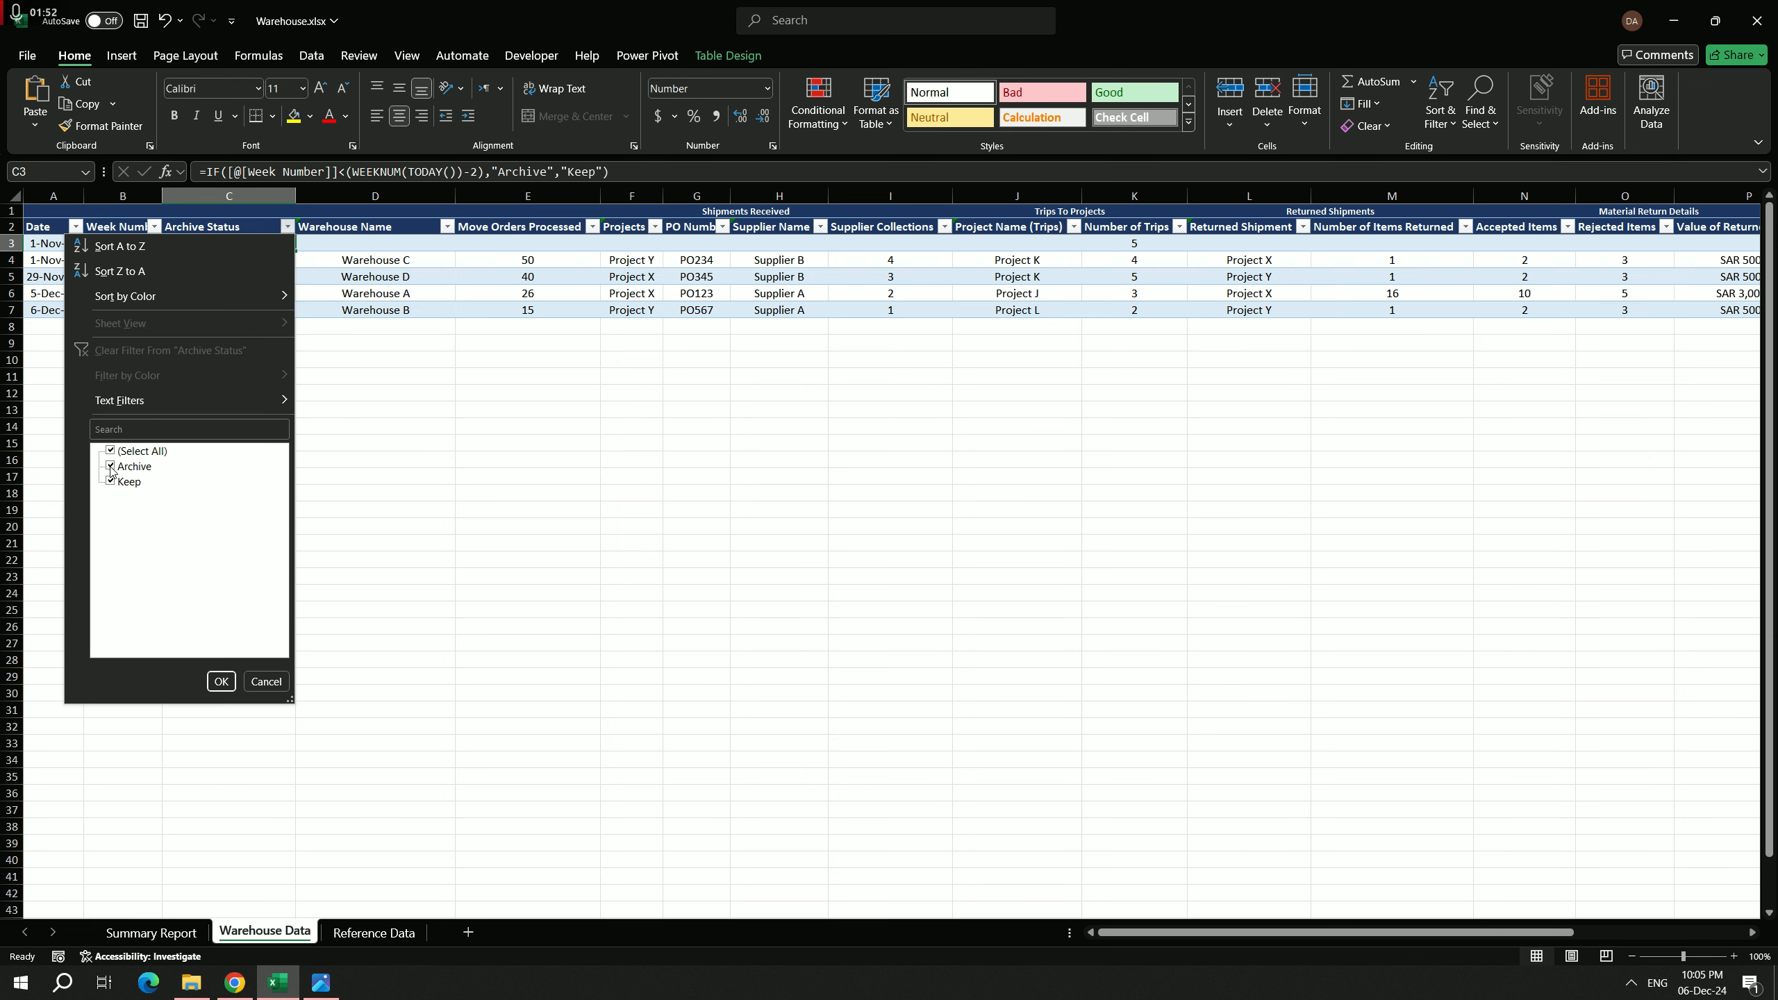
pyautogui.click(111, 467)
pyautogui.click(221, 682)
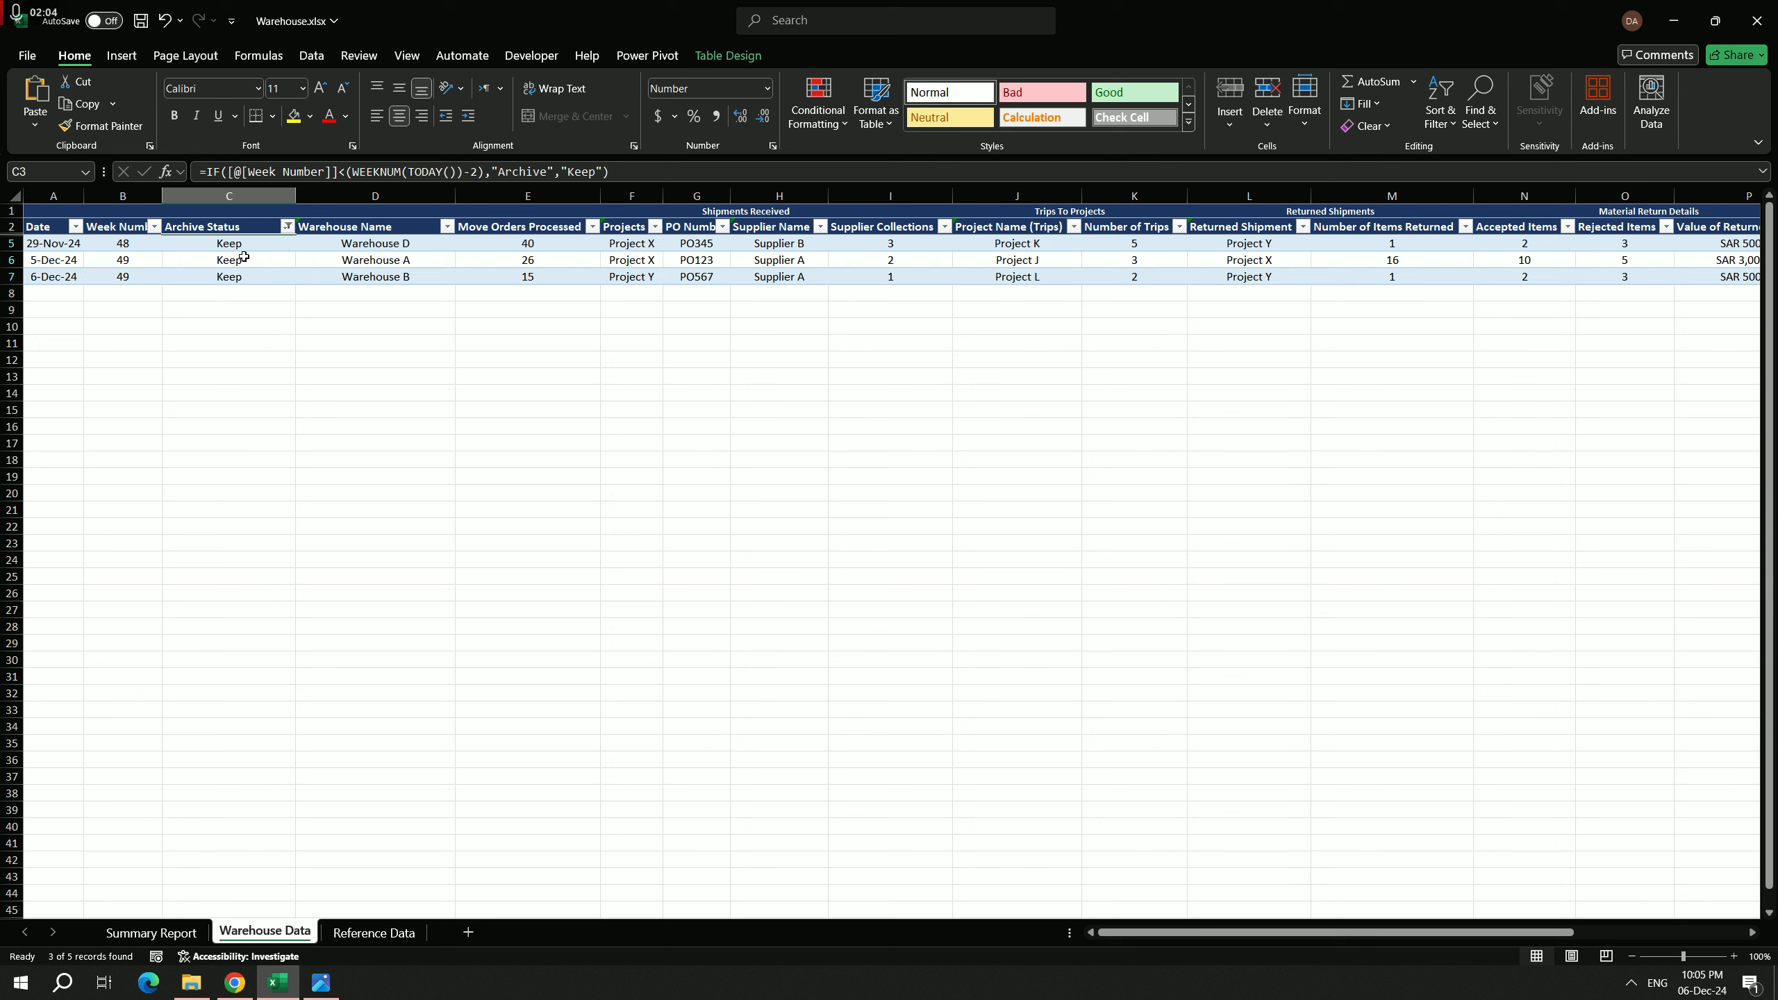
# Step: Include the Archive rows again in the Archive Status column filter
pyautogui.click(287, 226)
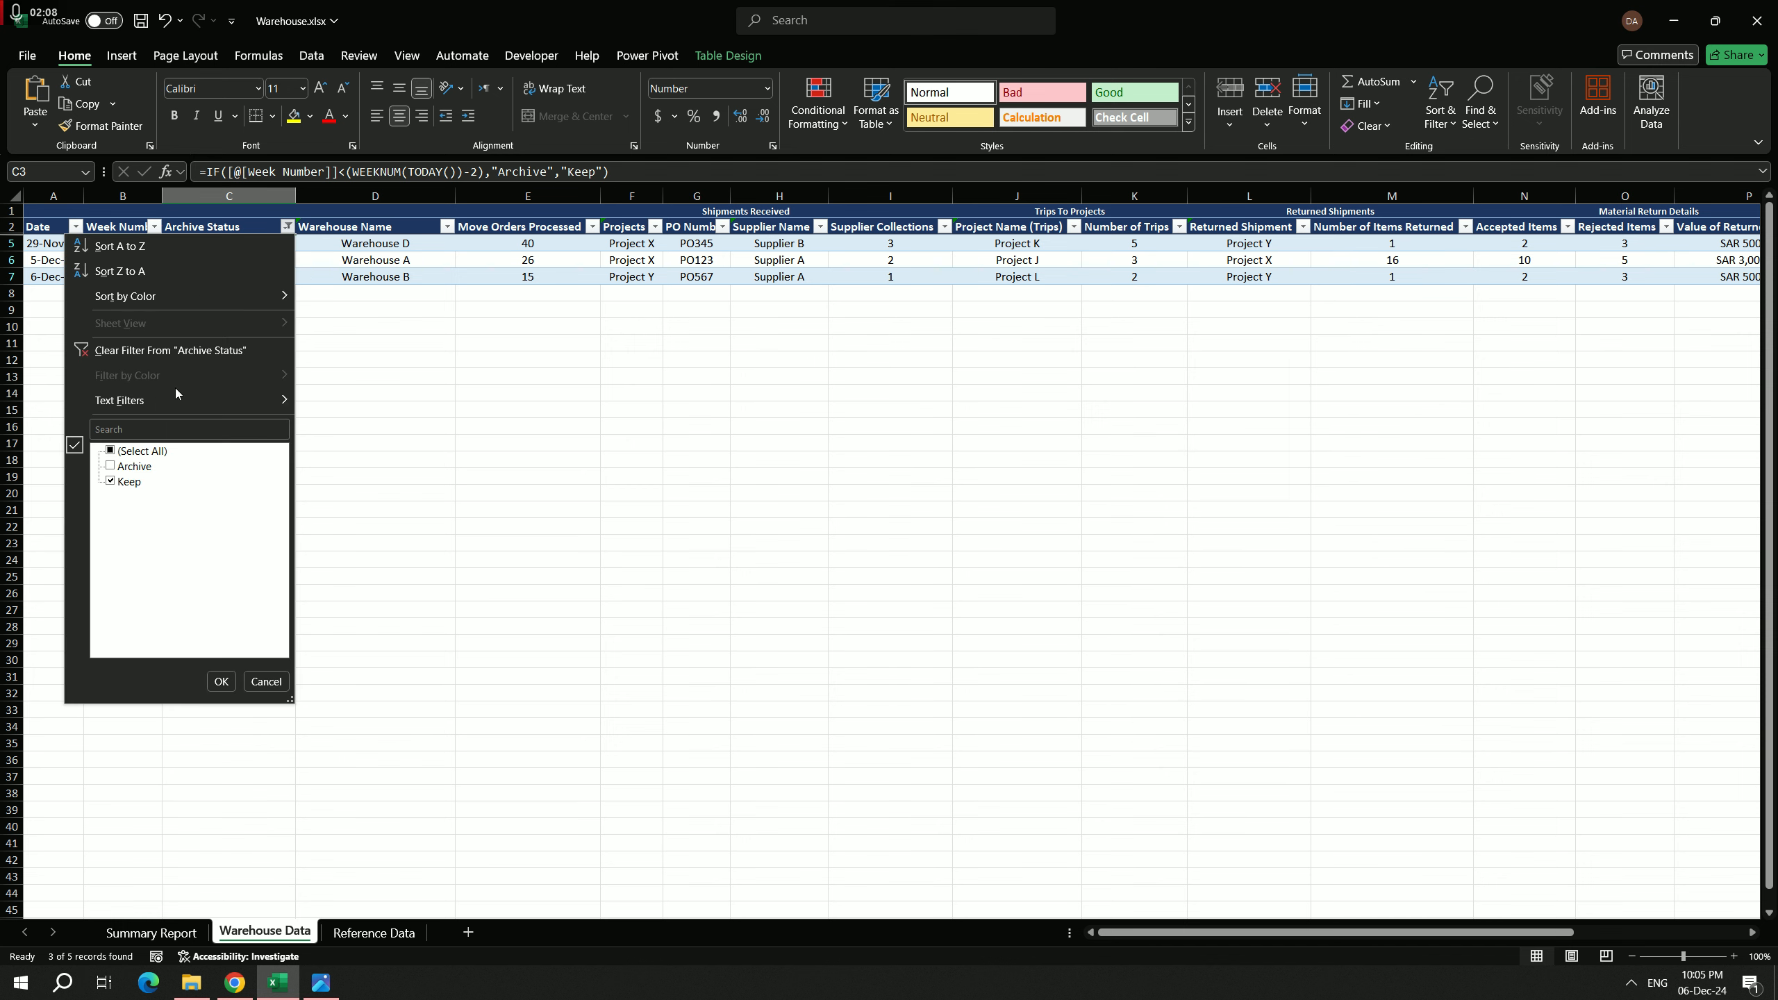
pyautogui.click(111, 466)
pyautogui.click(216, 684)
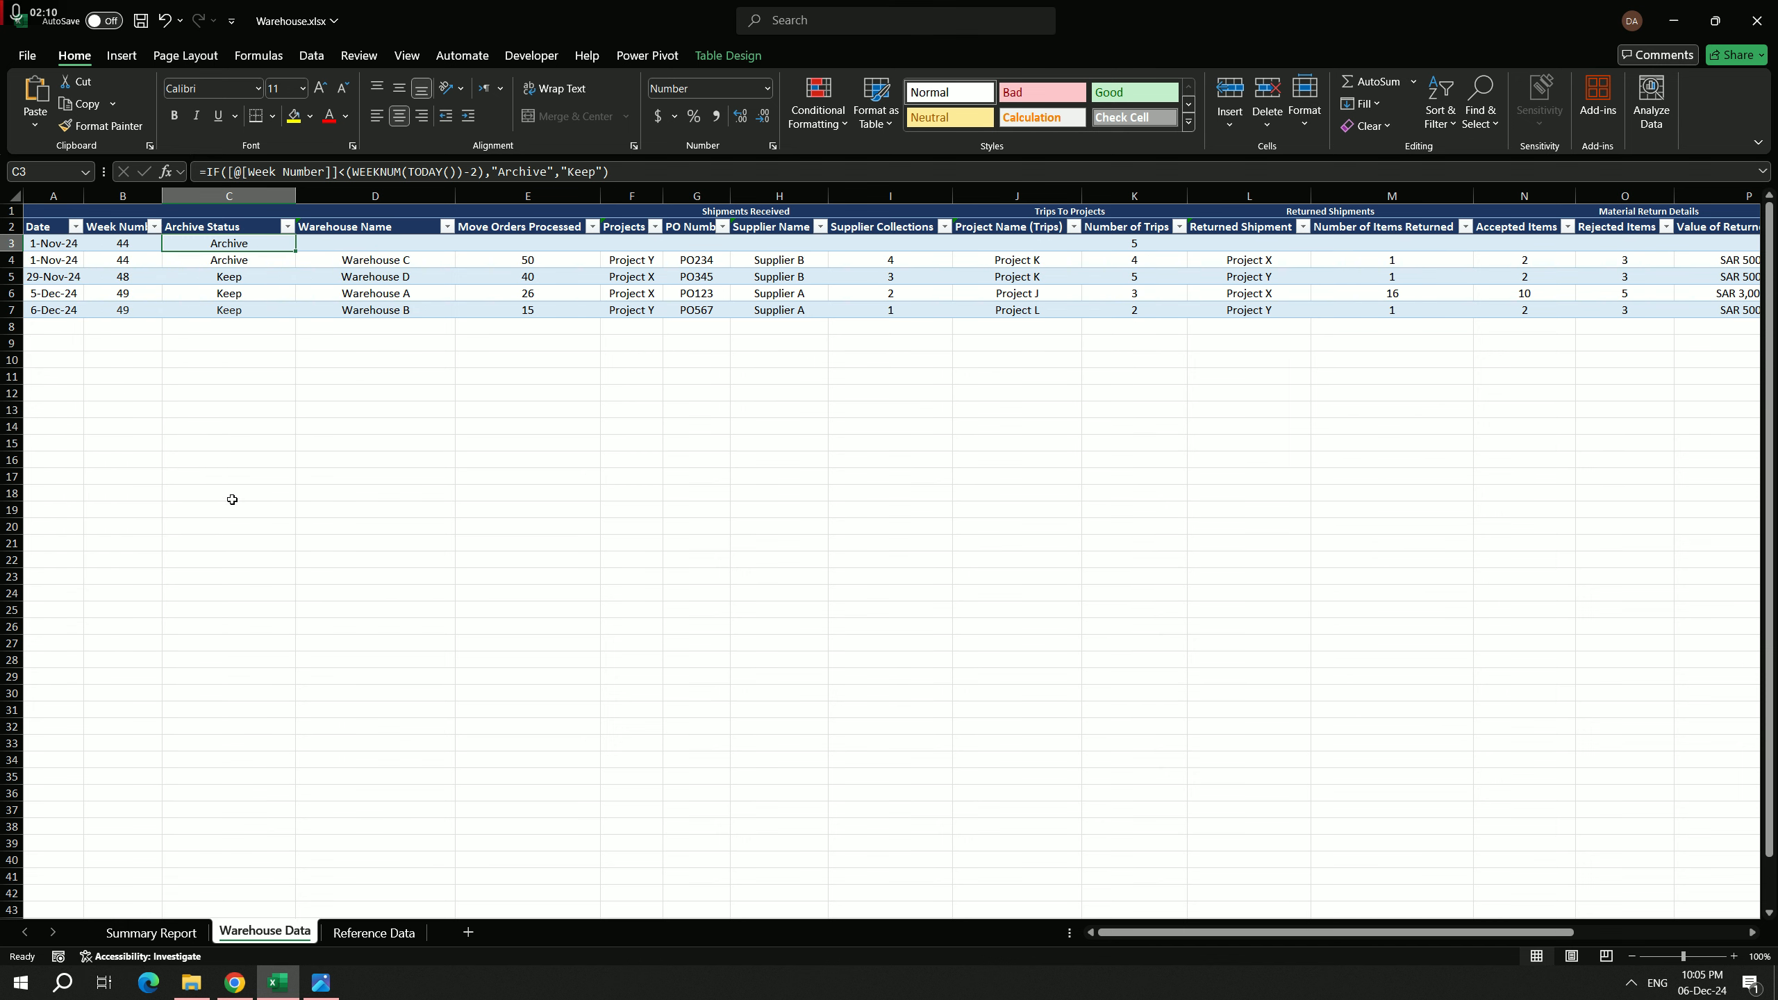
# Step: Filter the Summary Report dashboard to Keep with the Archive Status slicer, and clear that filter
pyautogui.click(152, 932)
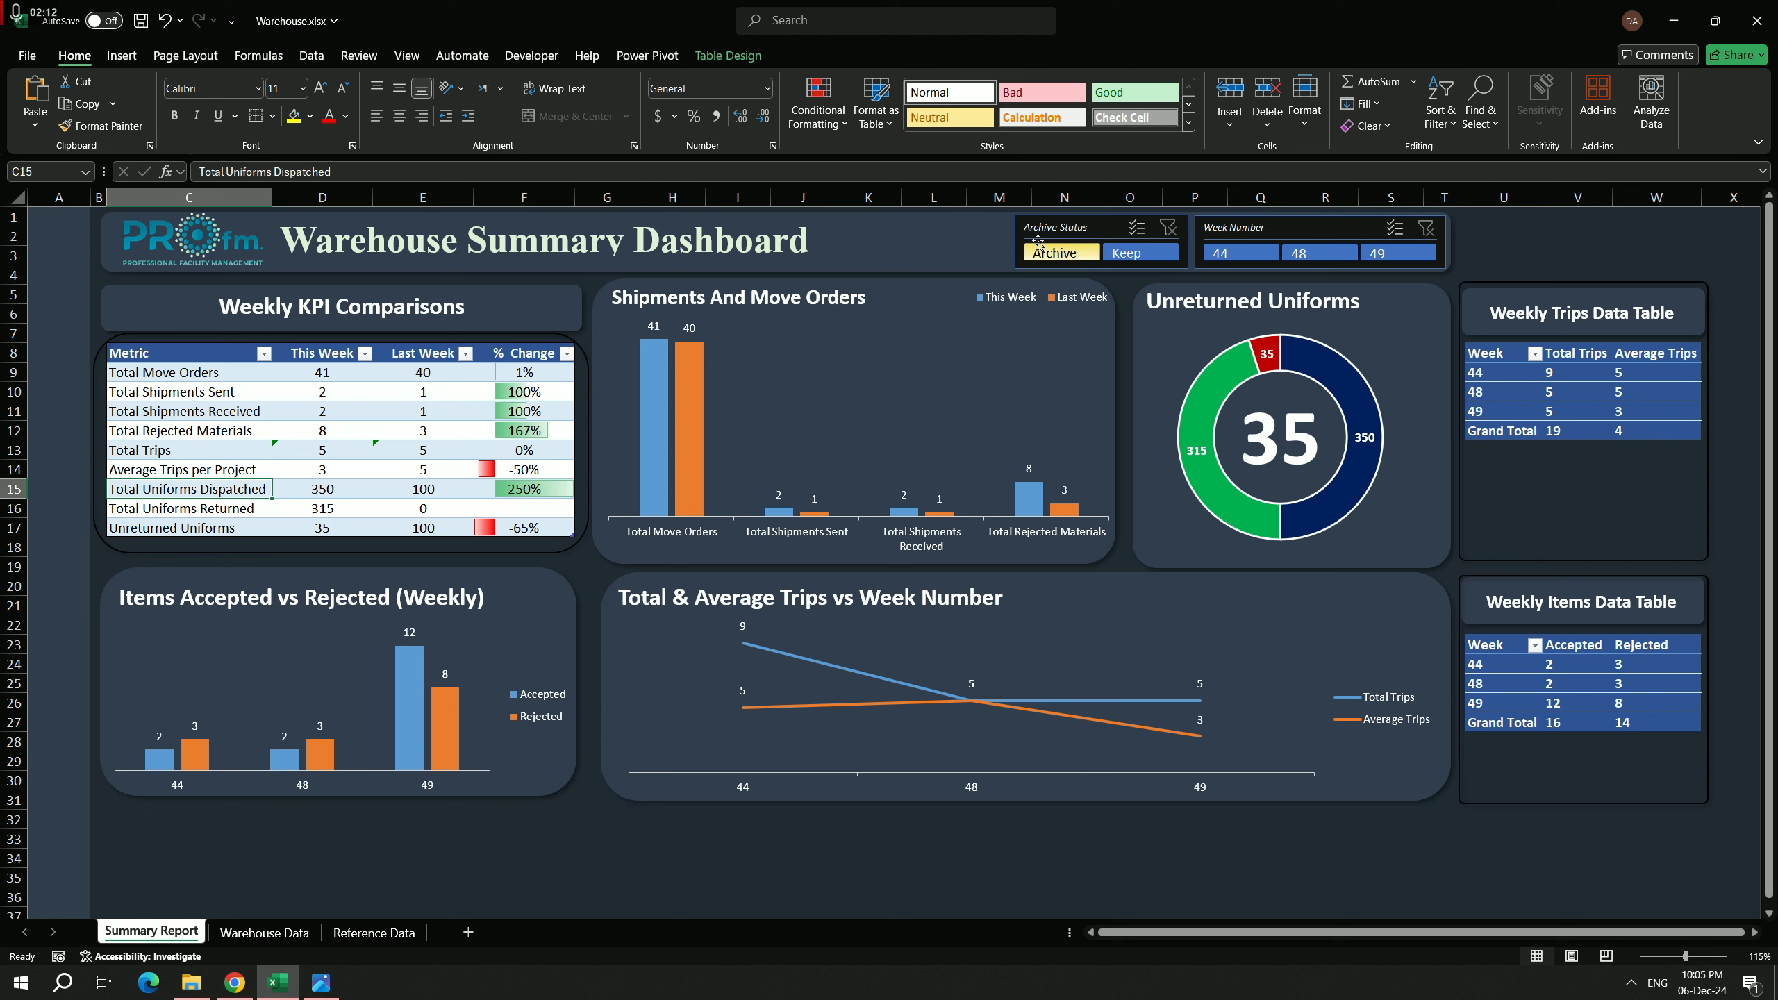
pyautogui.click(1140, 256)
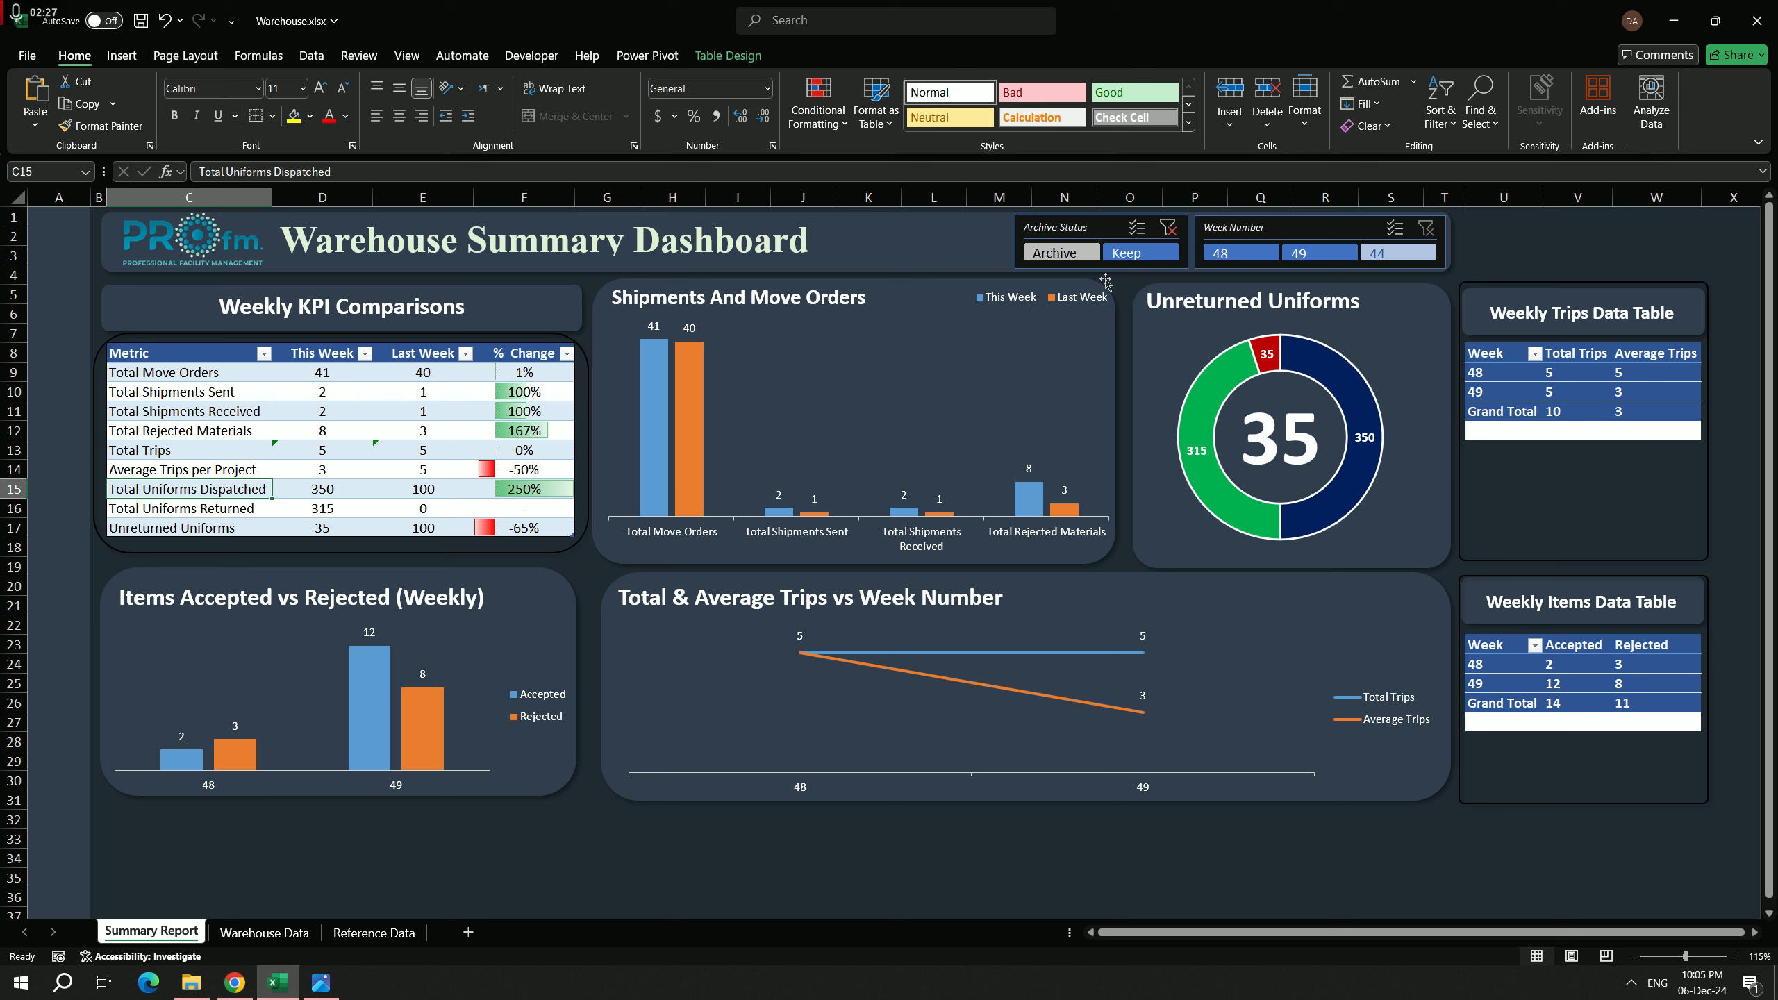
pyautogui.click(1169, 230)
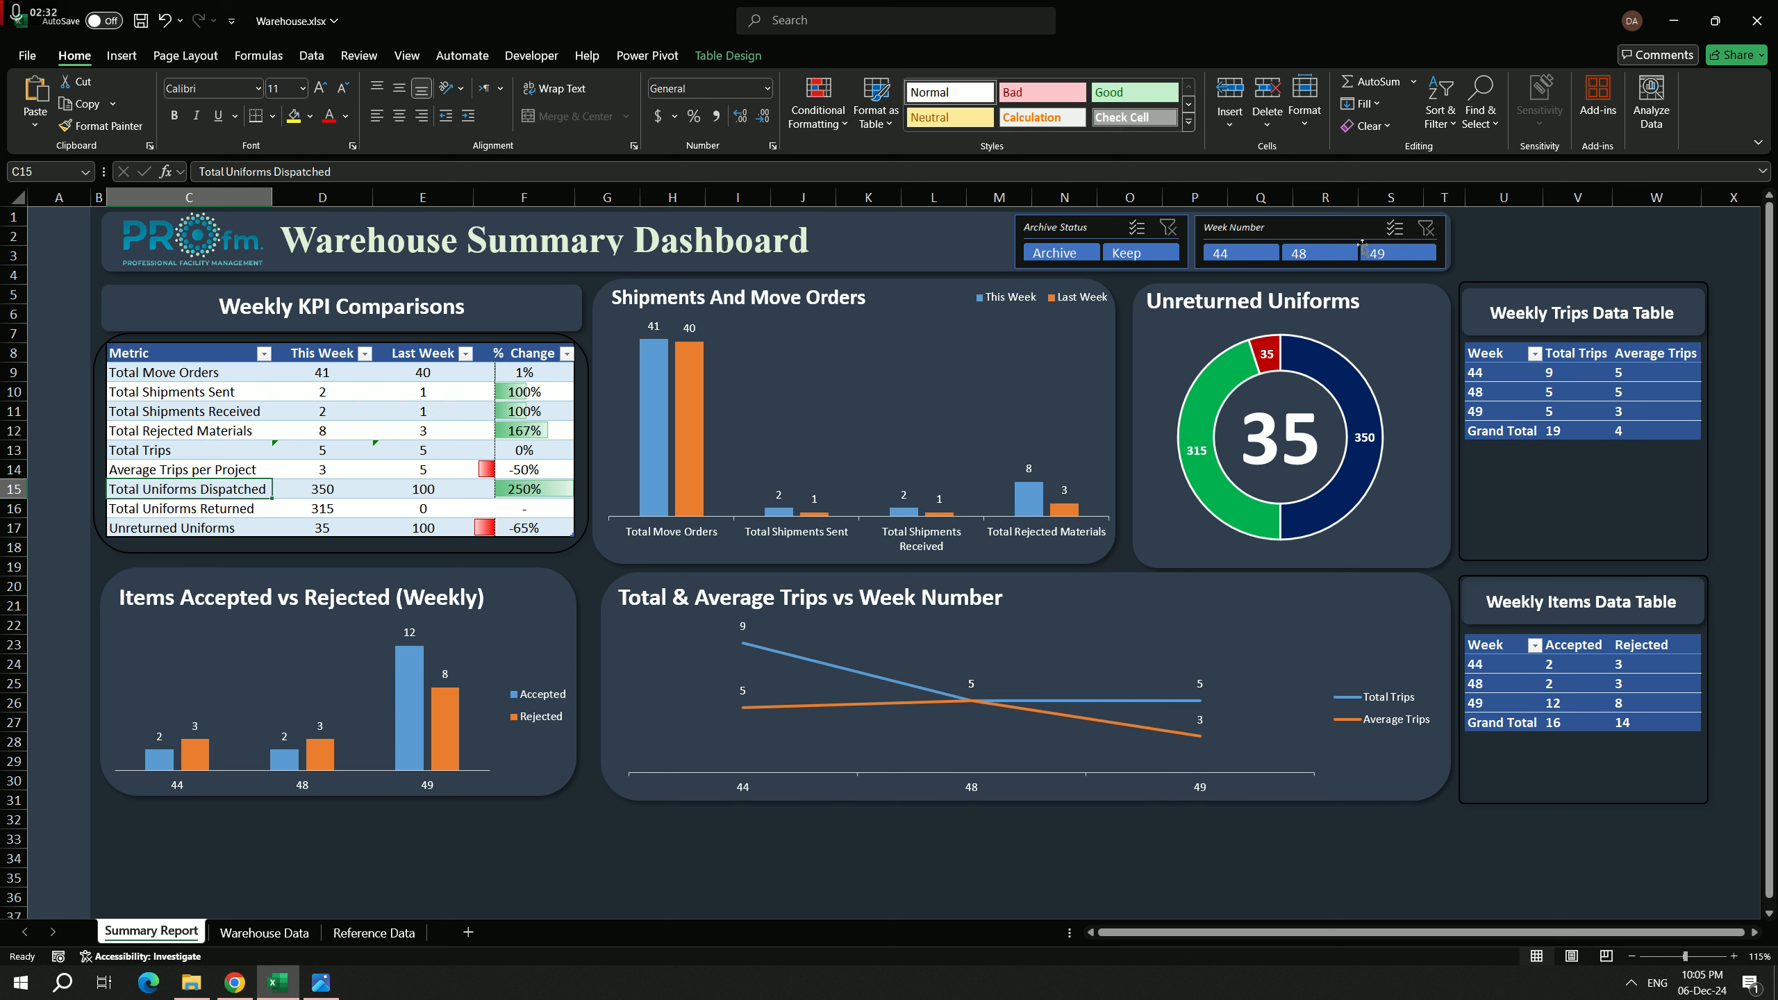
# Step: Filter the dashboard to weeks 49 and 48 with multi-select in the Week Number slicer, and clear the filter
pyautogui.click(1398, 257)
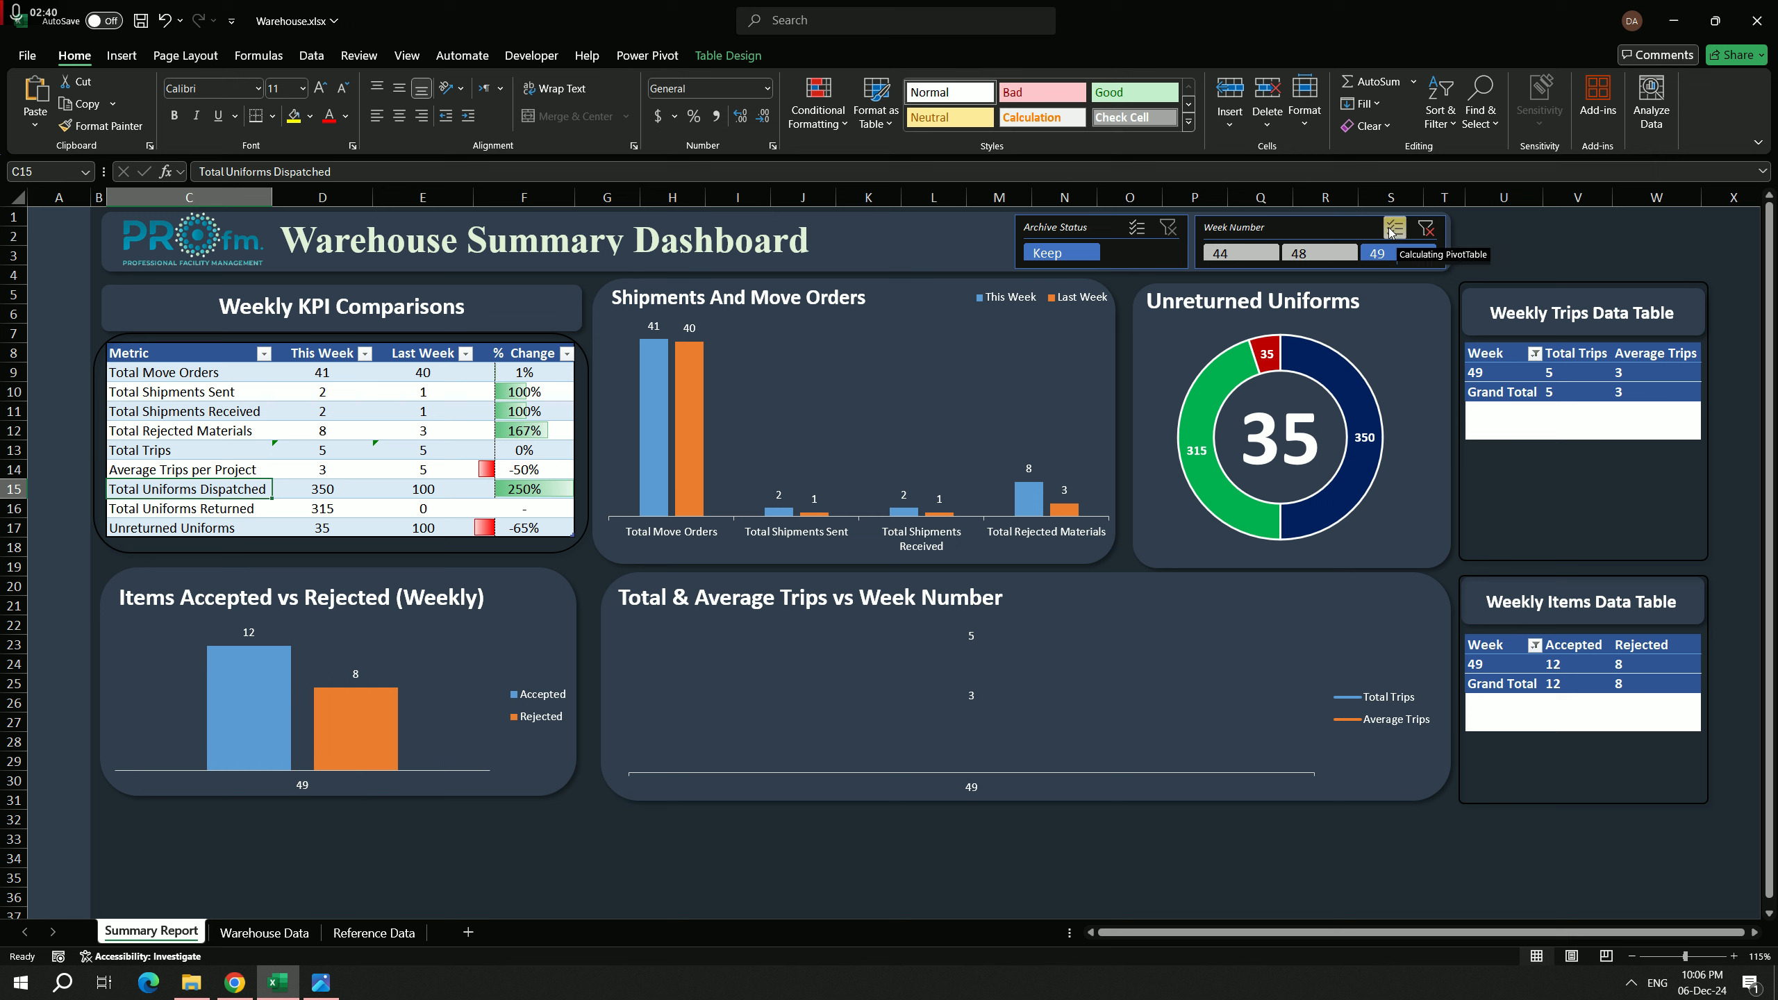
pyautogui.click(1393, 228)
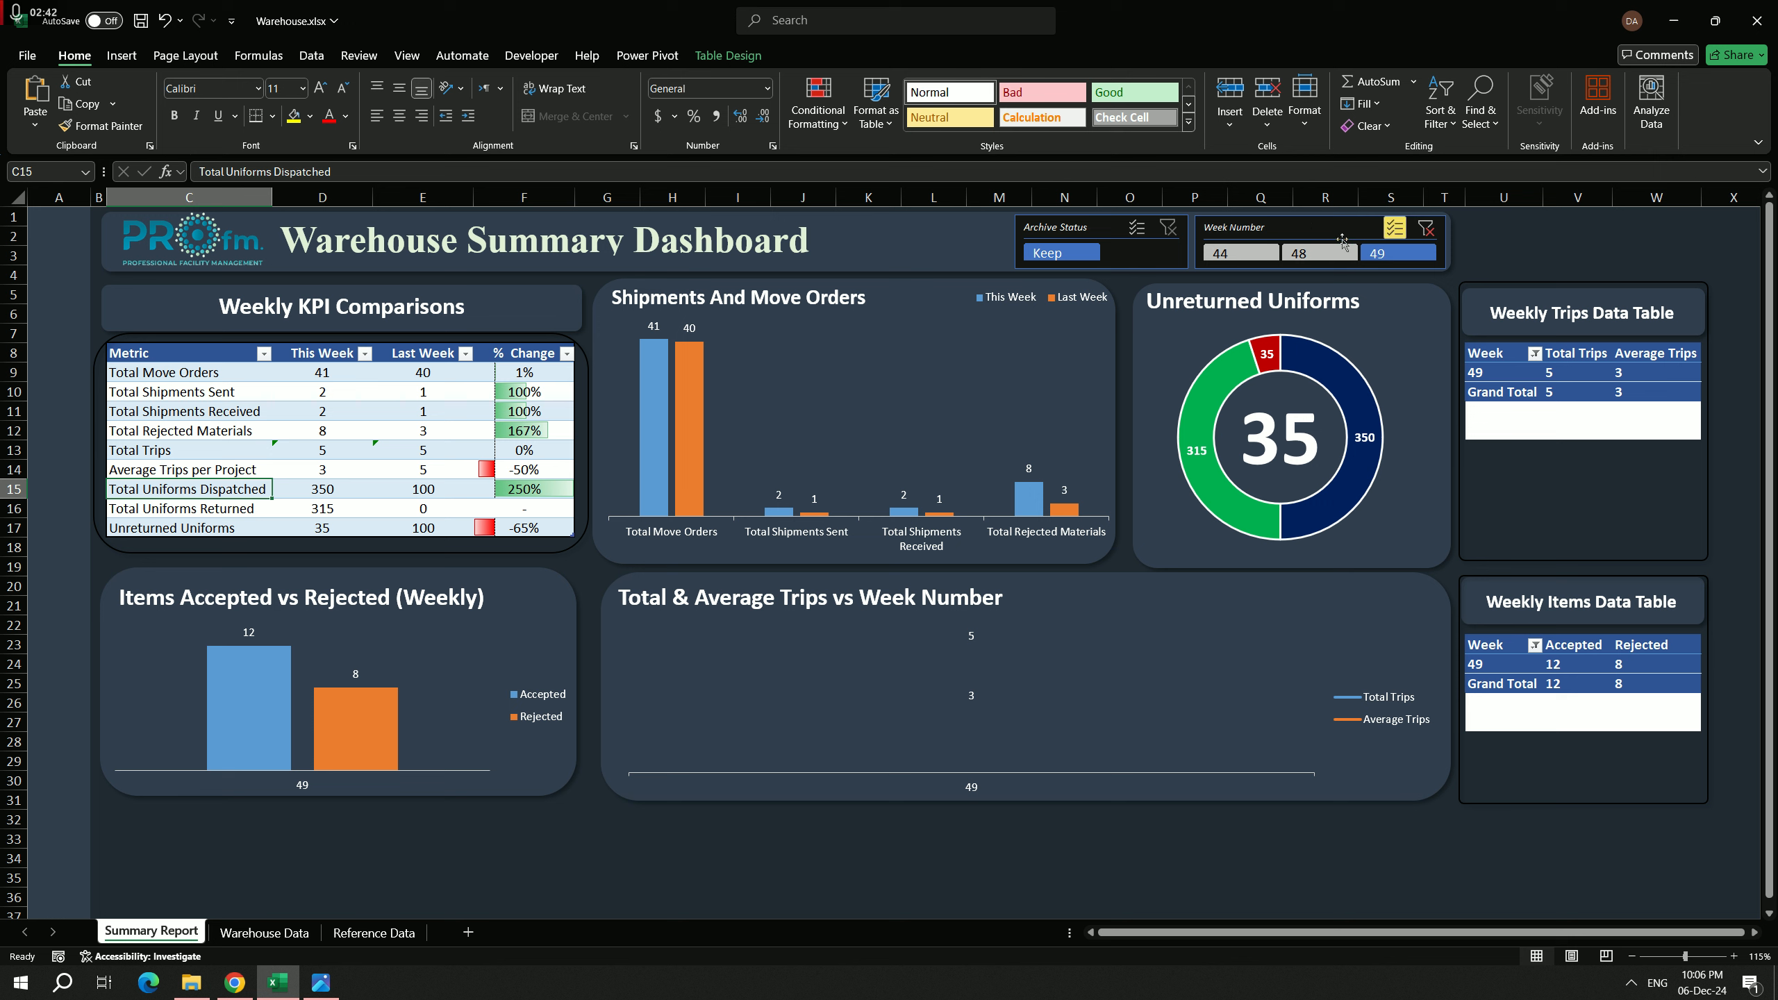
pyautogui.click(1319, 250)
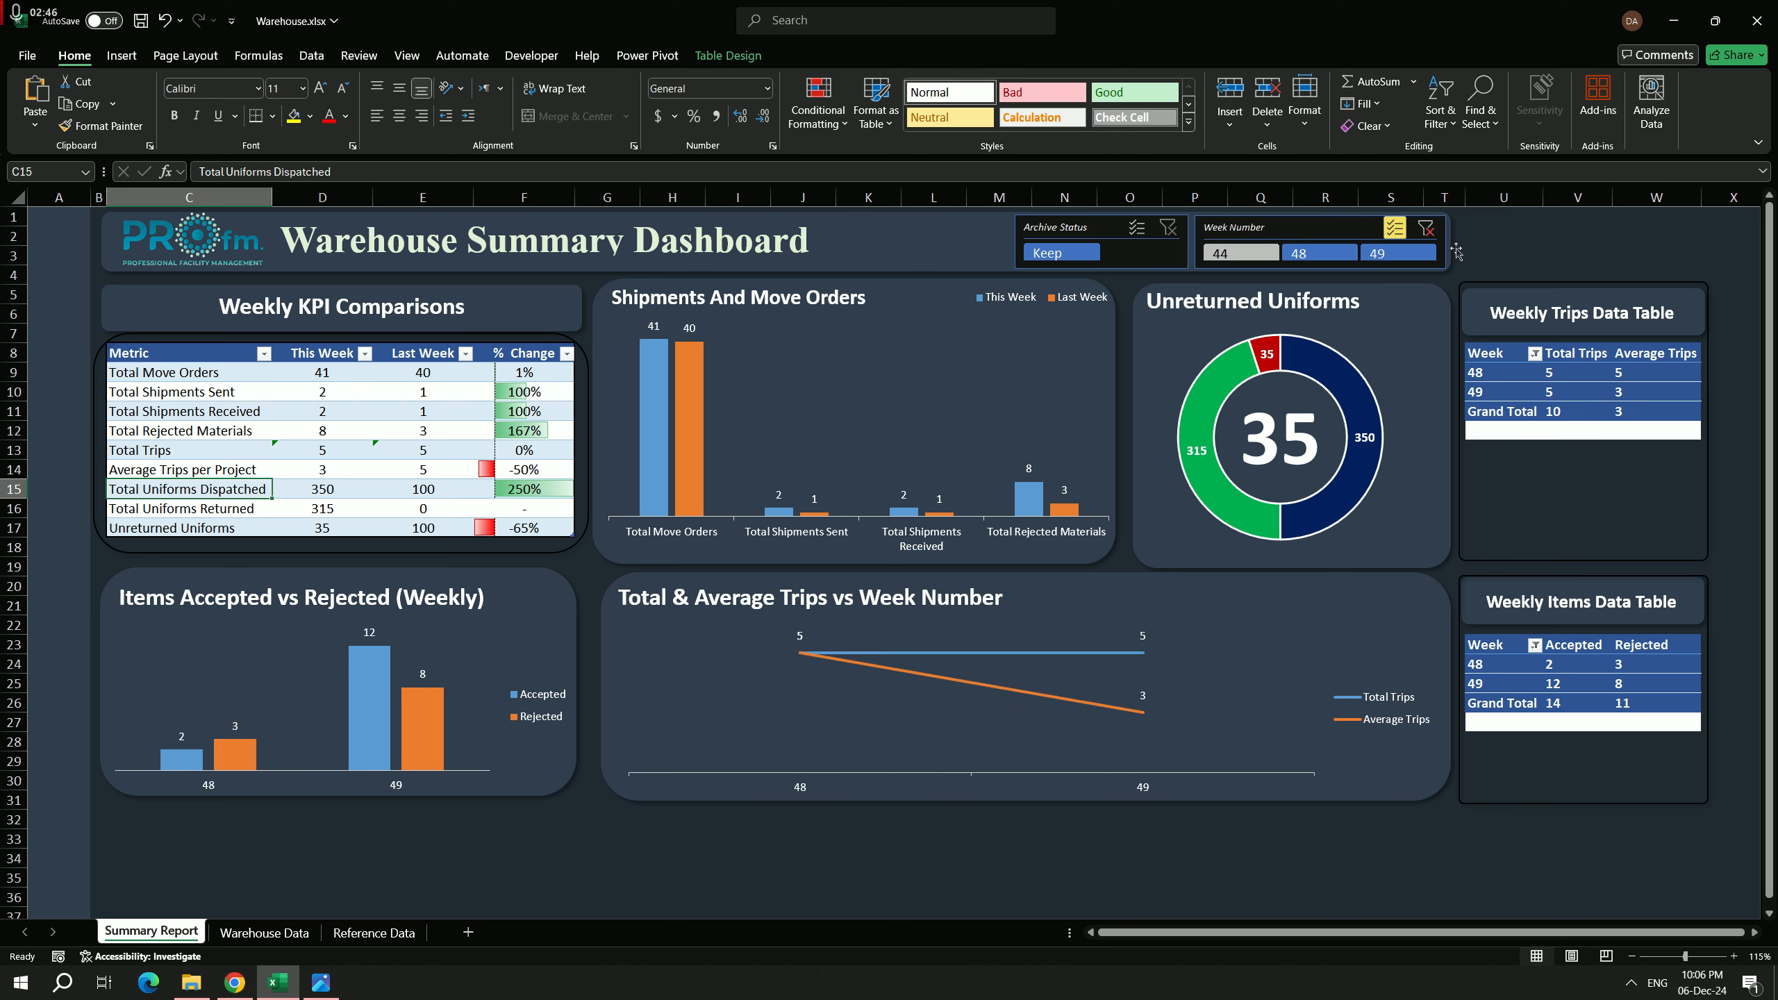
pyautogui.click(1425, 229)
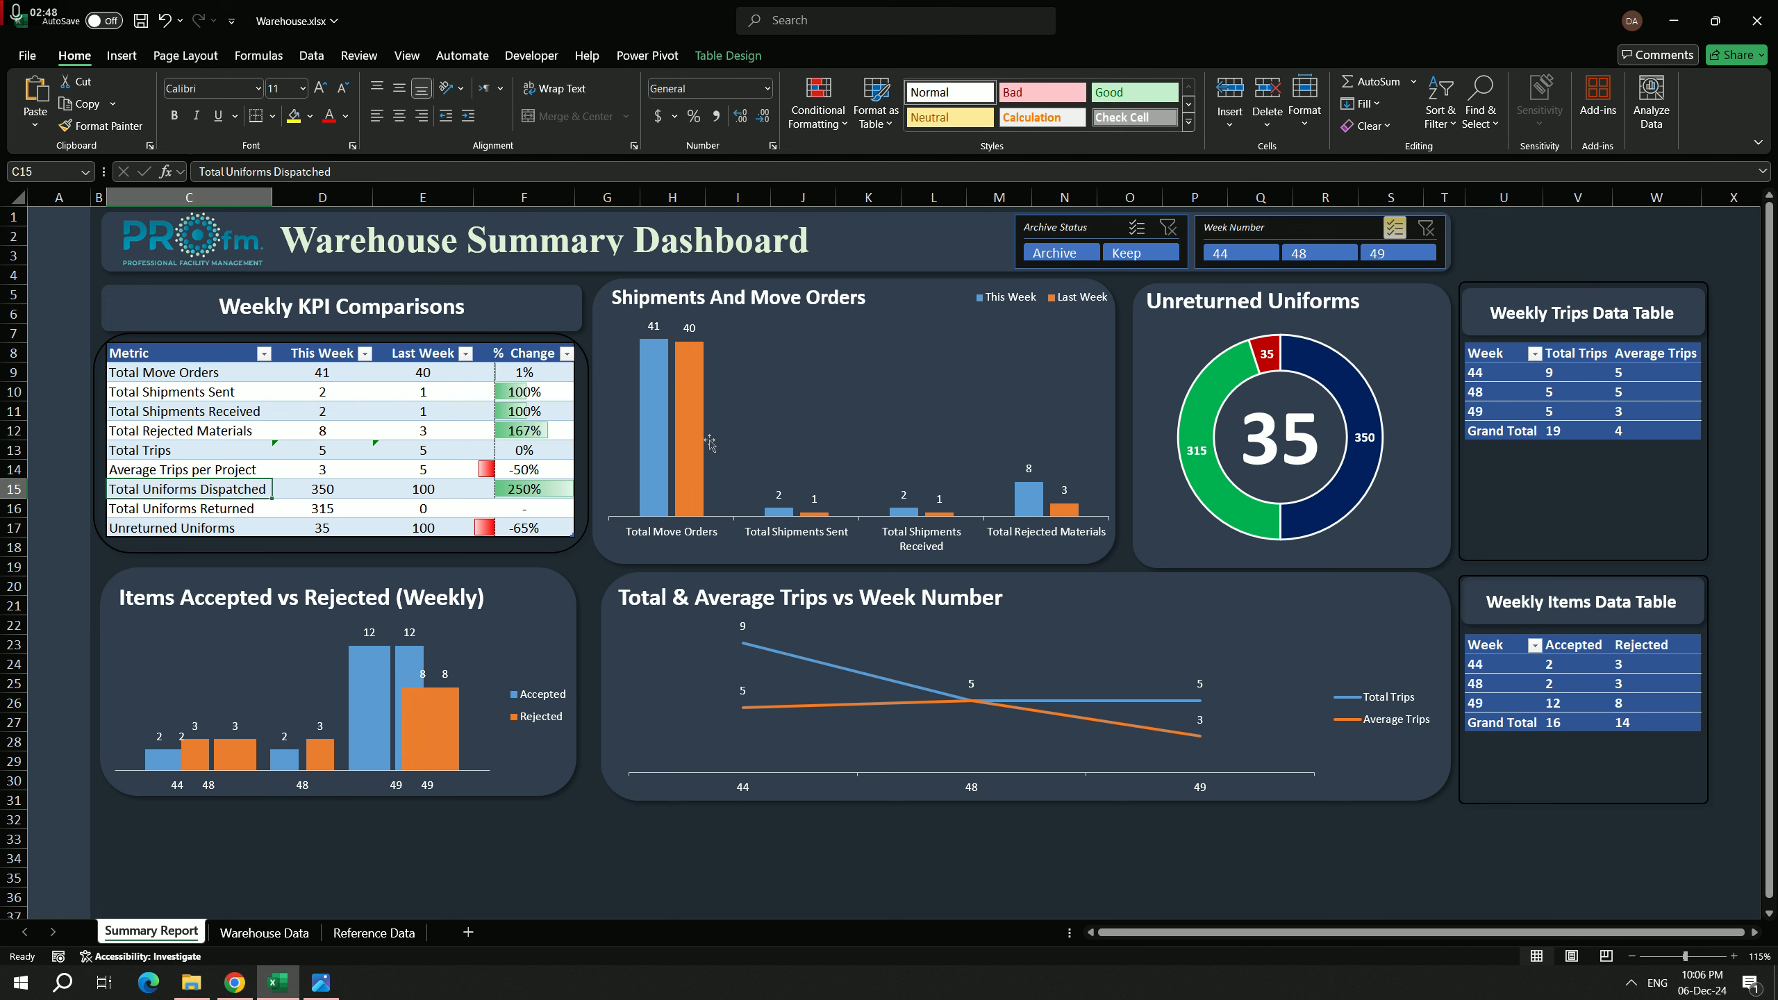
# Step: Set the Warehouse Name in the first row of the Warehouse Data table to Warehouse C
pyautogui.click(264, 933)
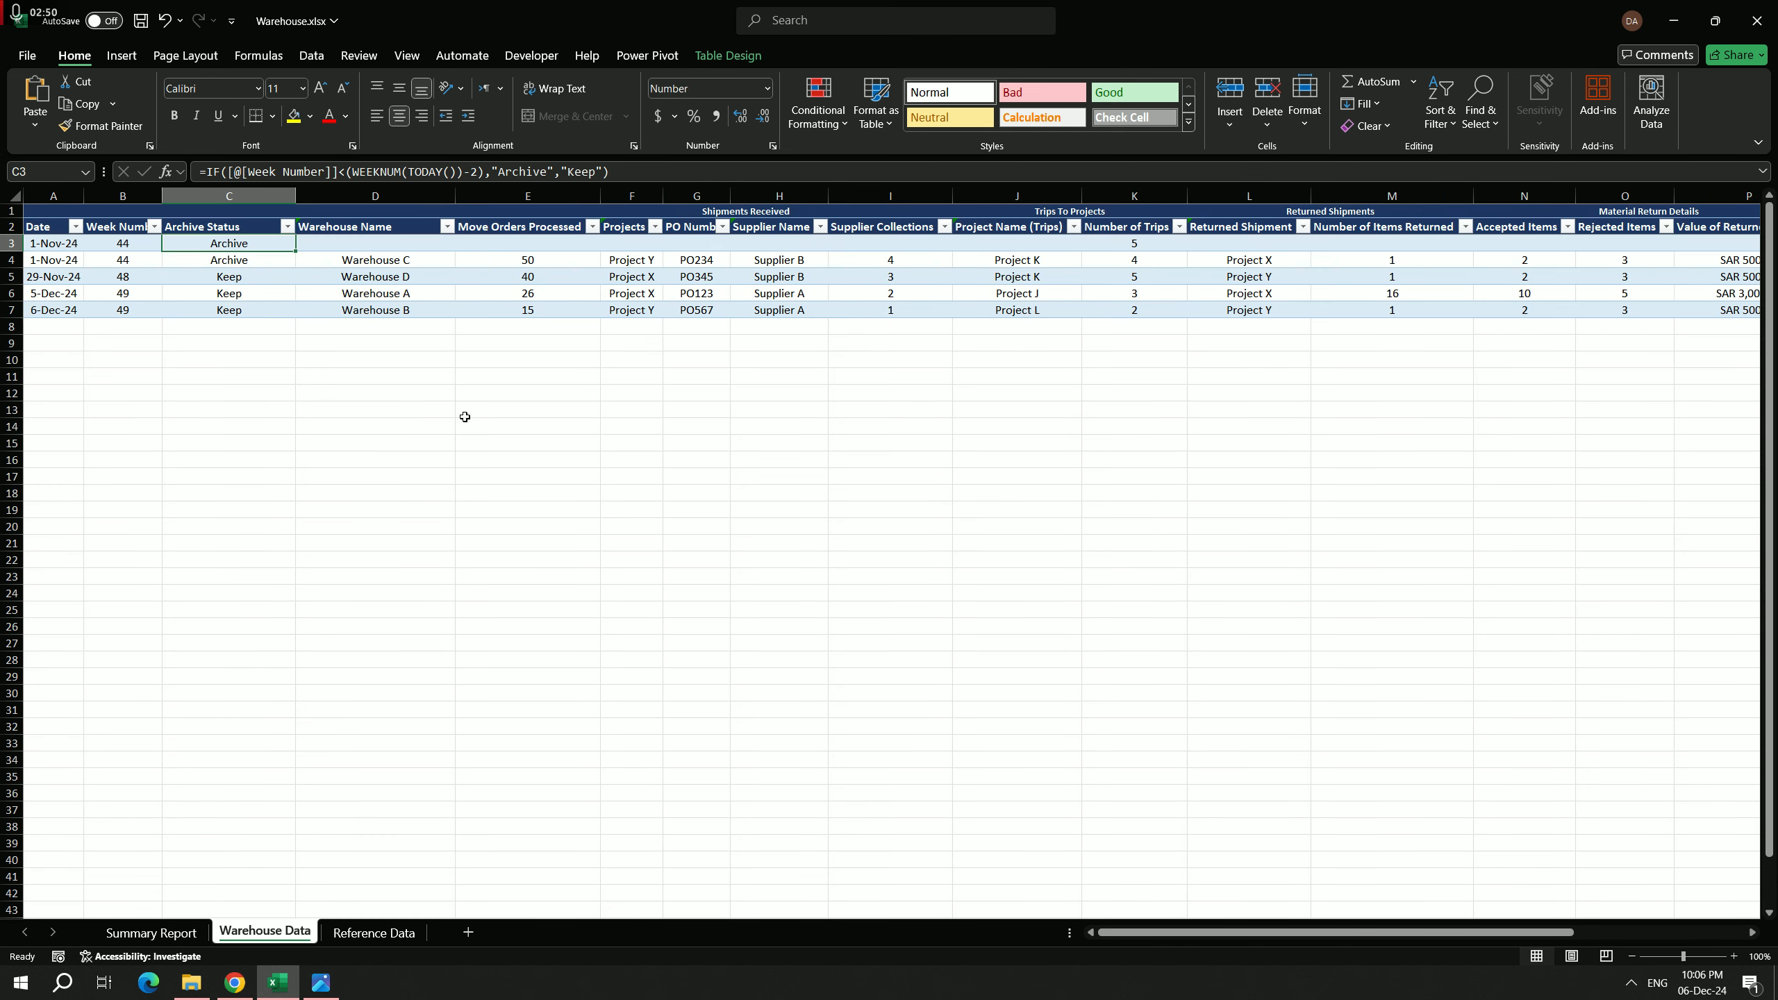
pyautogui.click(393, 247)
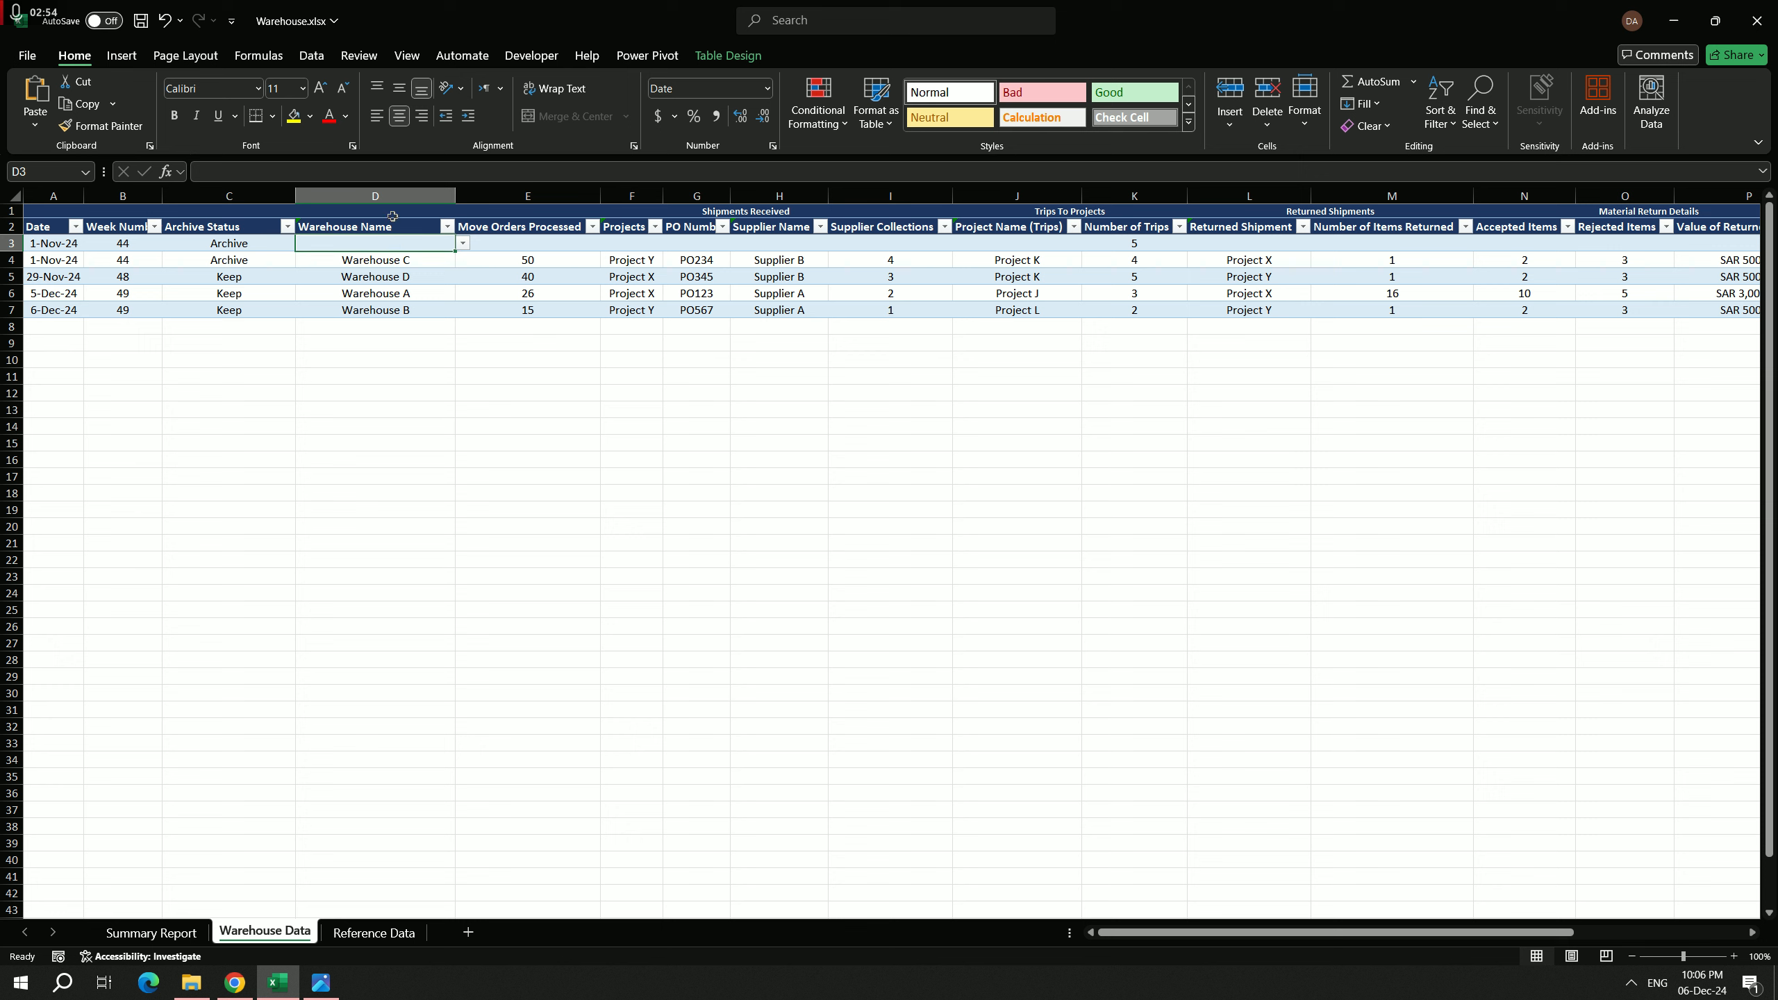
pyautogui.click(463, 244)
pyautogui.click(371, 293)
pyautogui.click(398, 283)
pyautogui.click(402, 262)
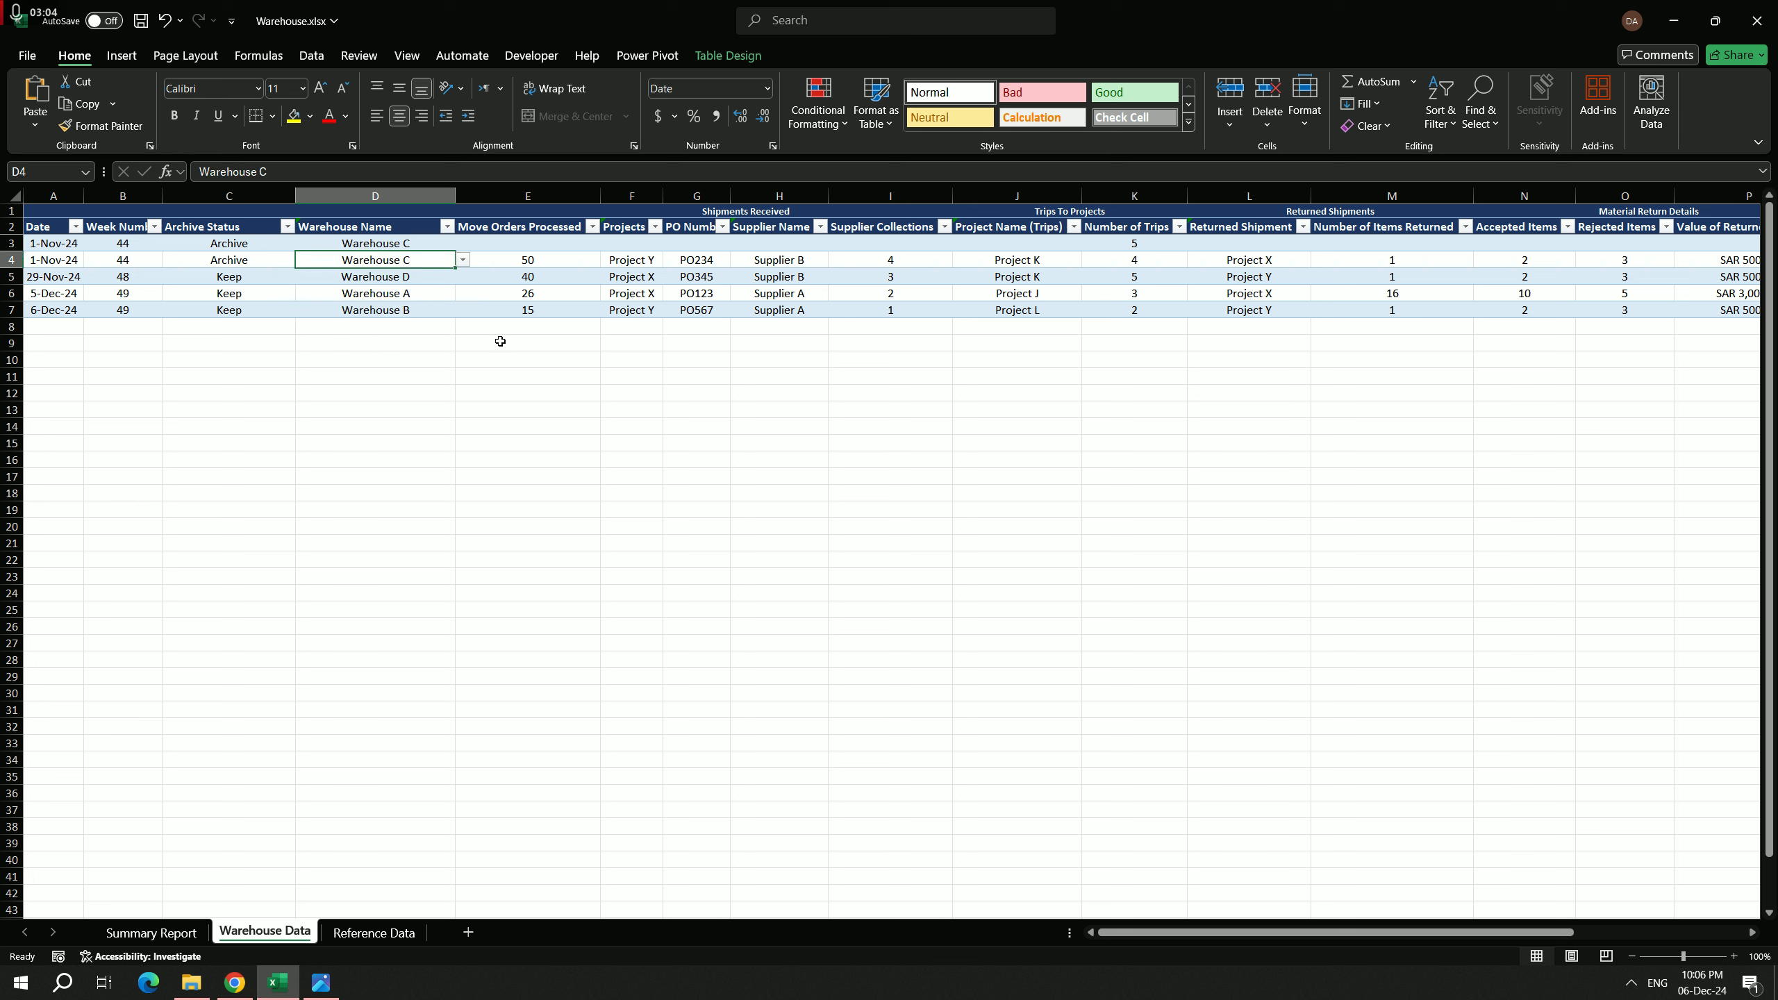
# Step: Examine the Warehouse Names list on the Reference Data sheet
pyautogui.click(390, 935)
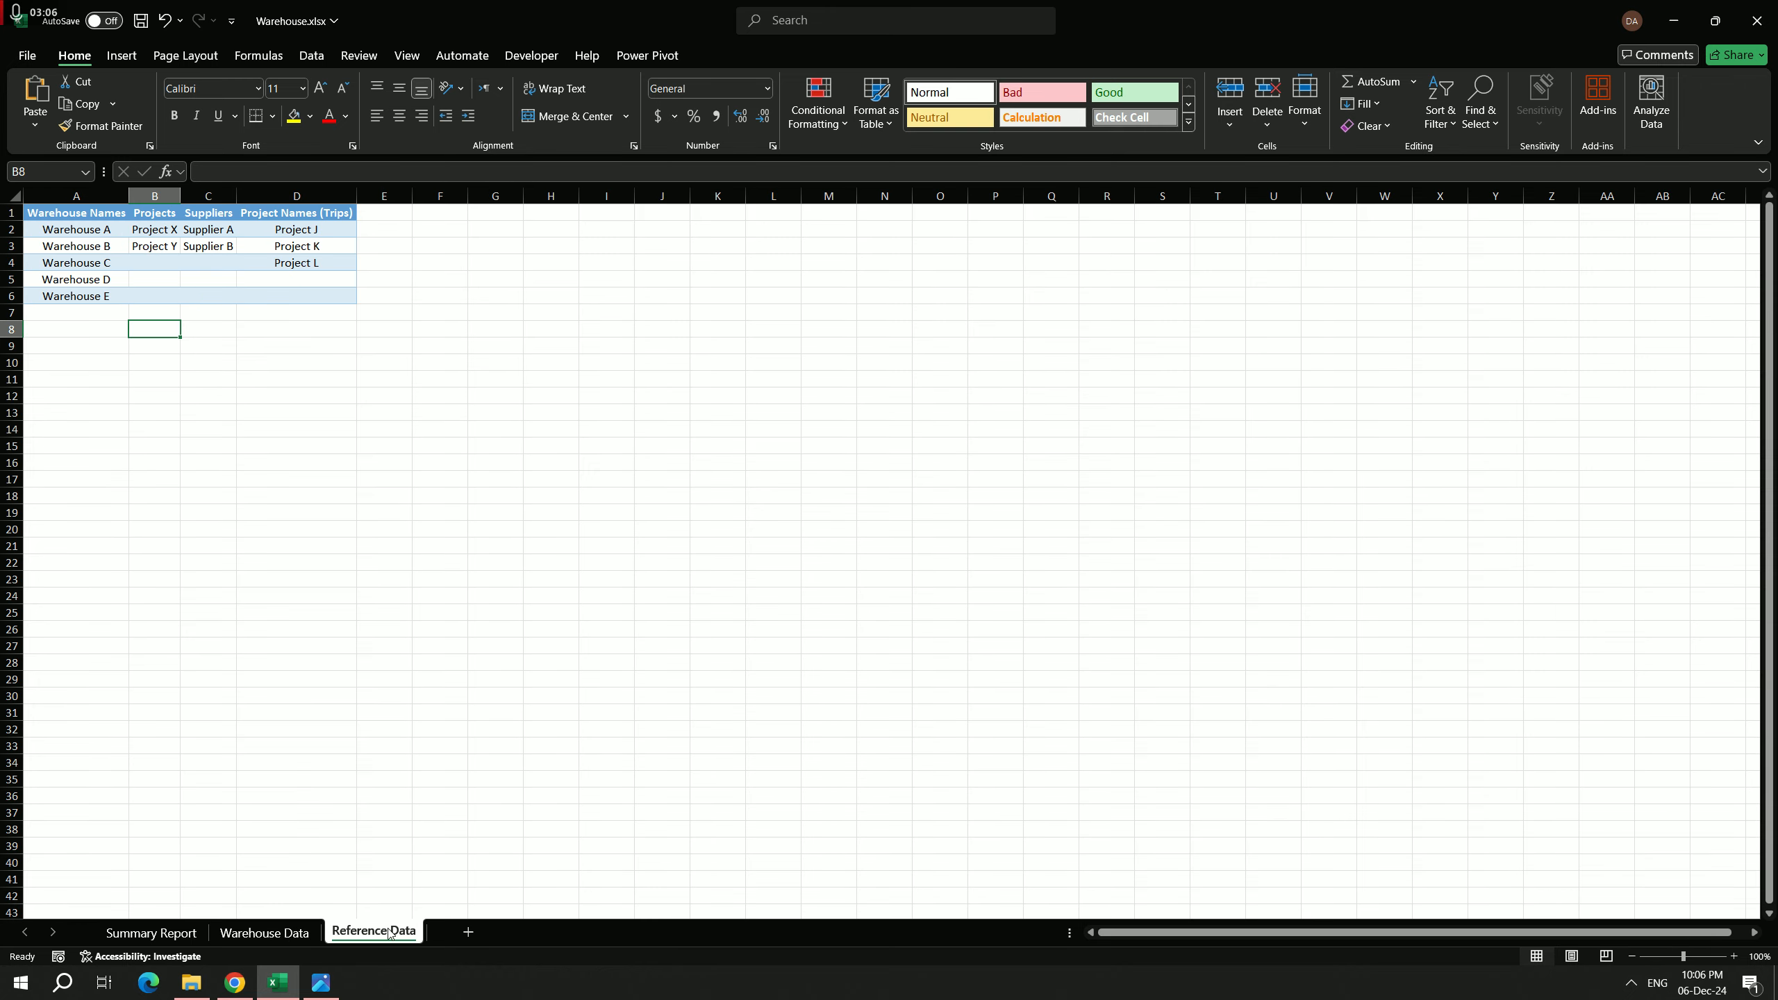
pyautogui.click(93, 211)
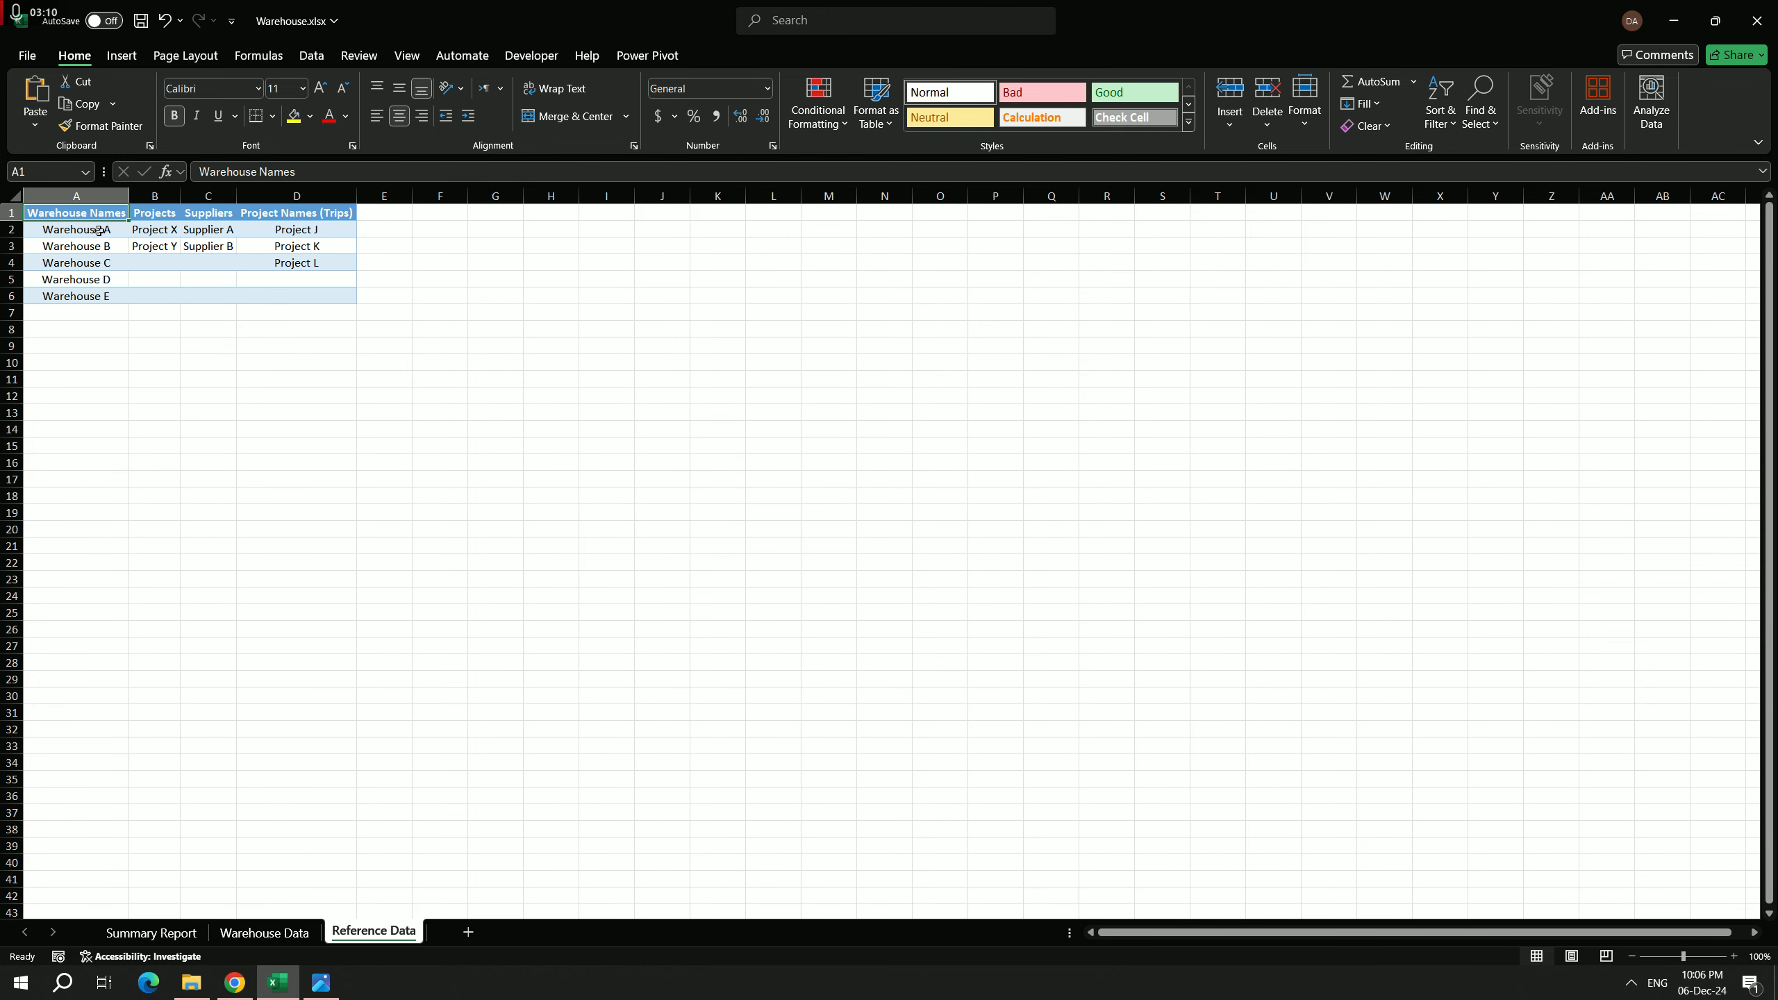
pyautogui.click(88, 234)
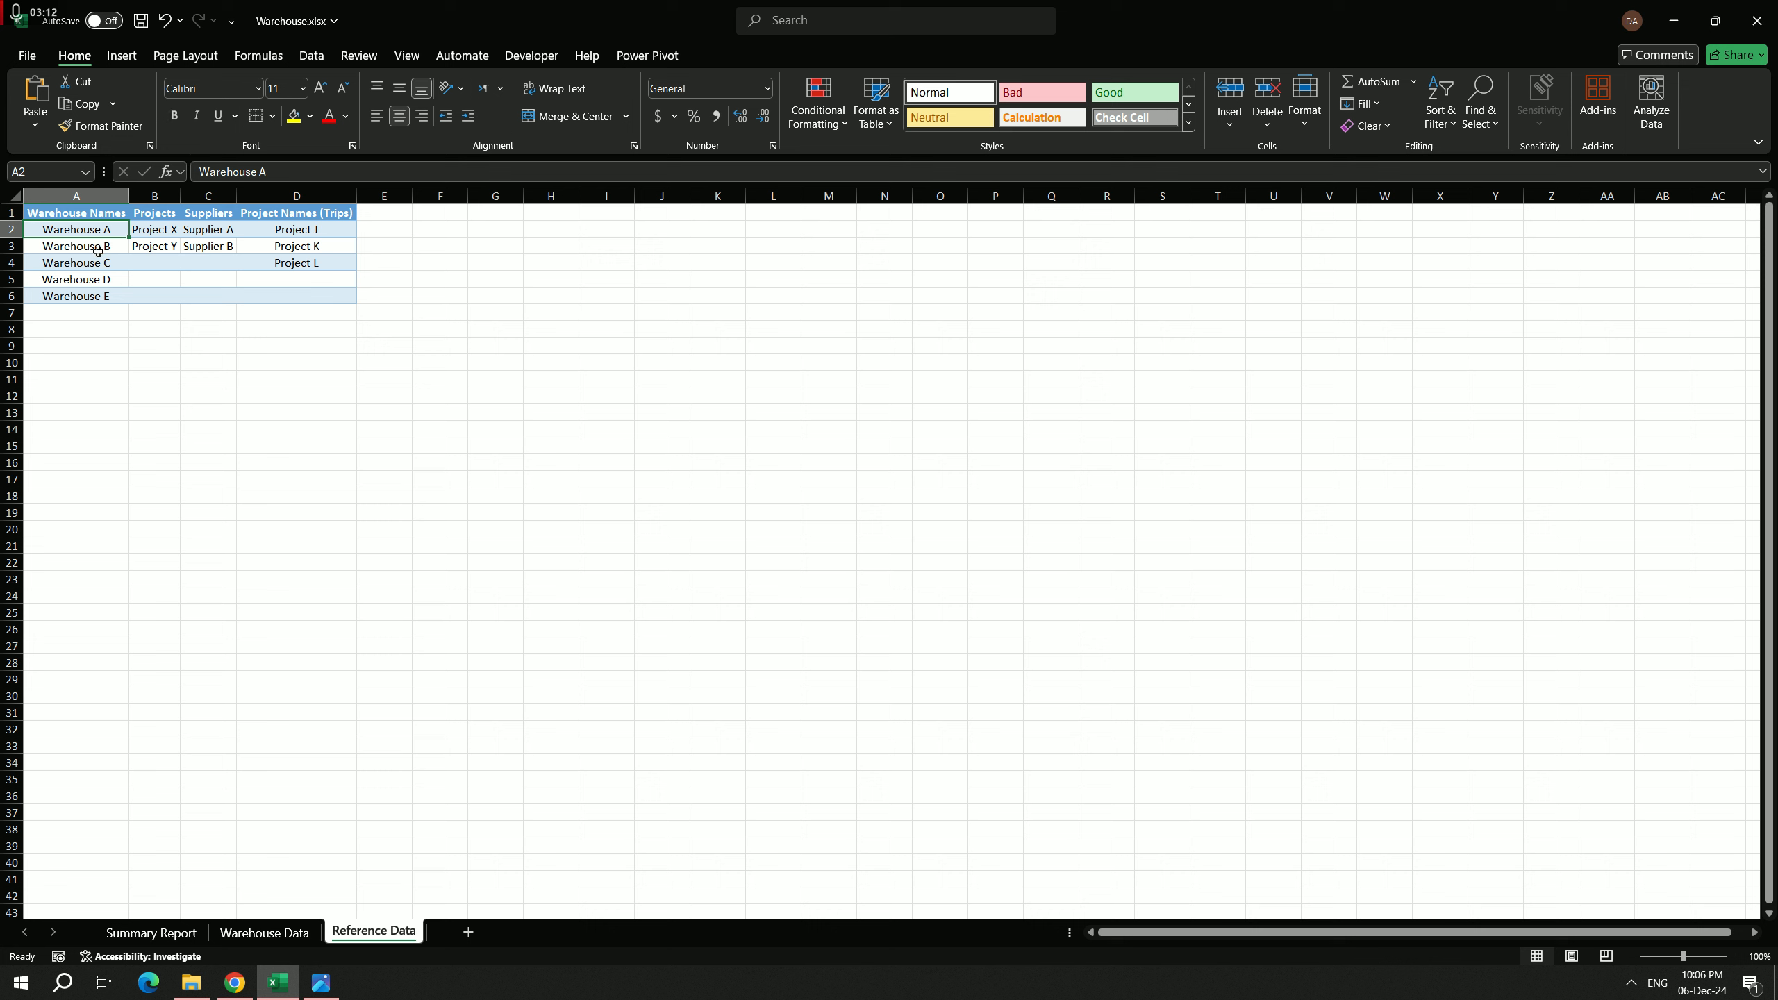
pyautogui.click(97, 250)
pyautogui.click(95, 261)
pyautogui.click(102, 248)
# Step: Rename Warehouse B as ABC in the Warehouse Names column of the Reference Data sheet
pyautogui.click(281, 933)
pyautogui.click(375, 931)
pyautogui.write('ABC')
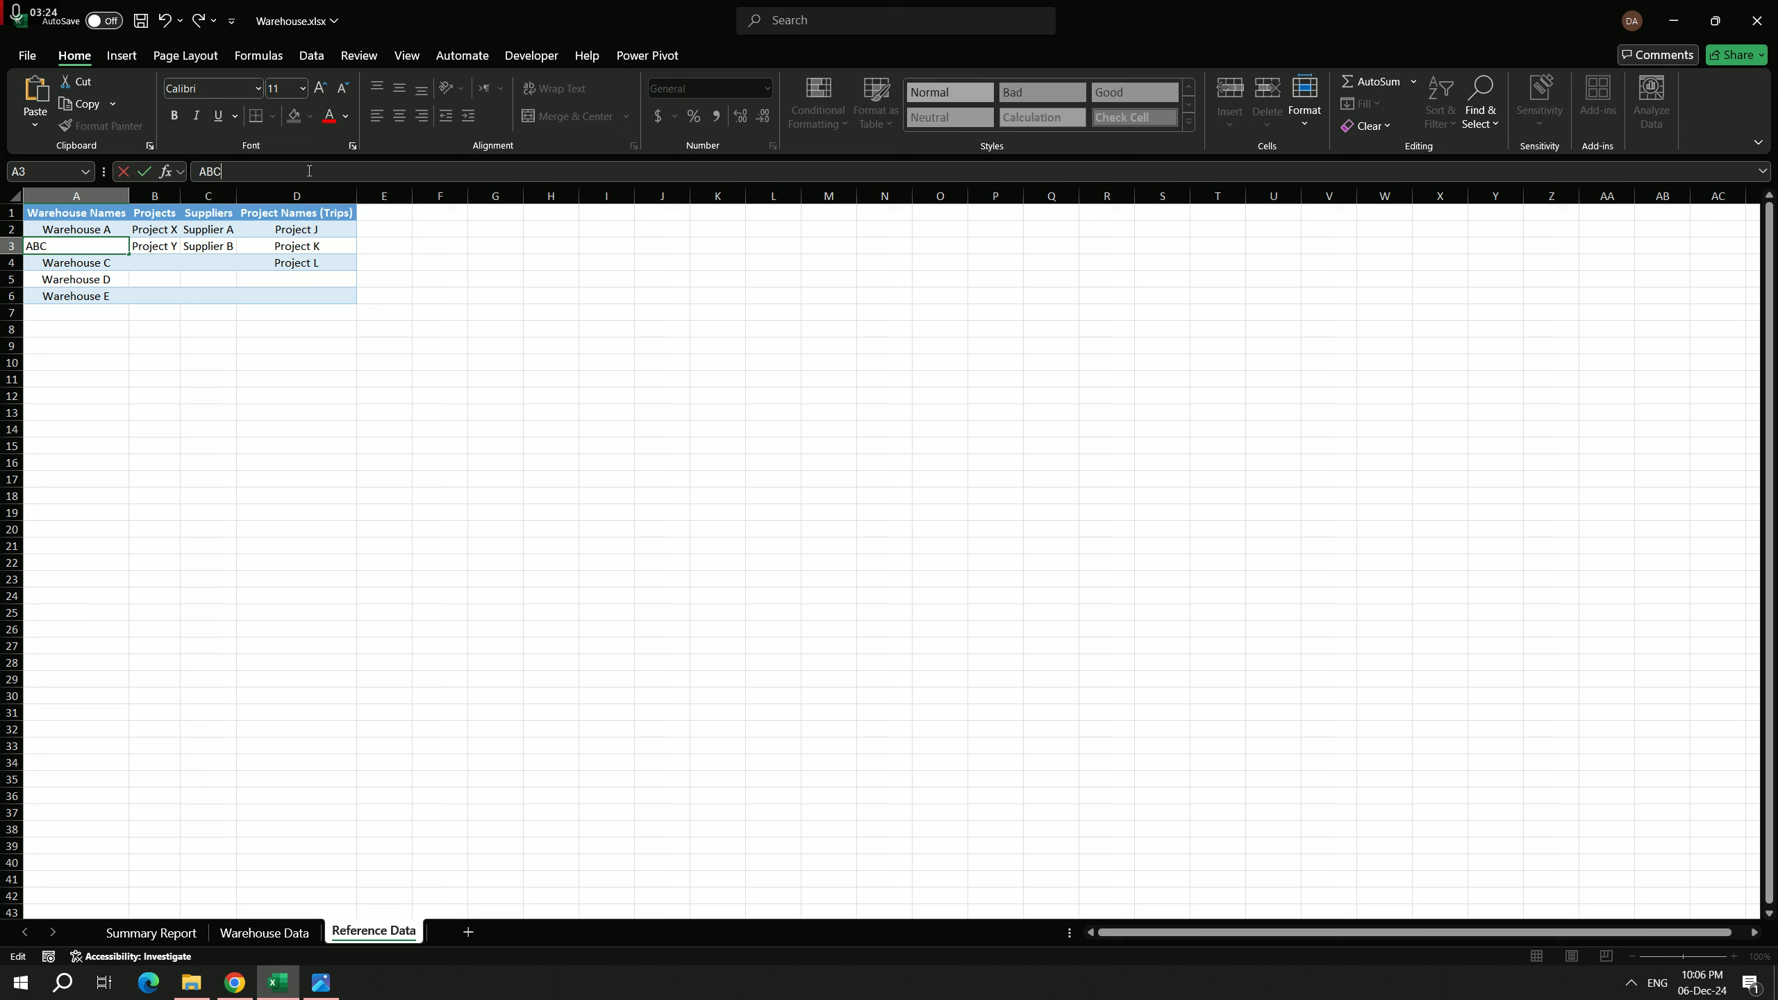
pyautogui.press('Return')
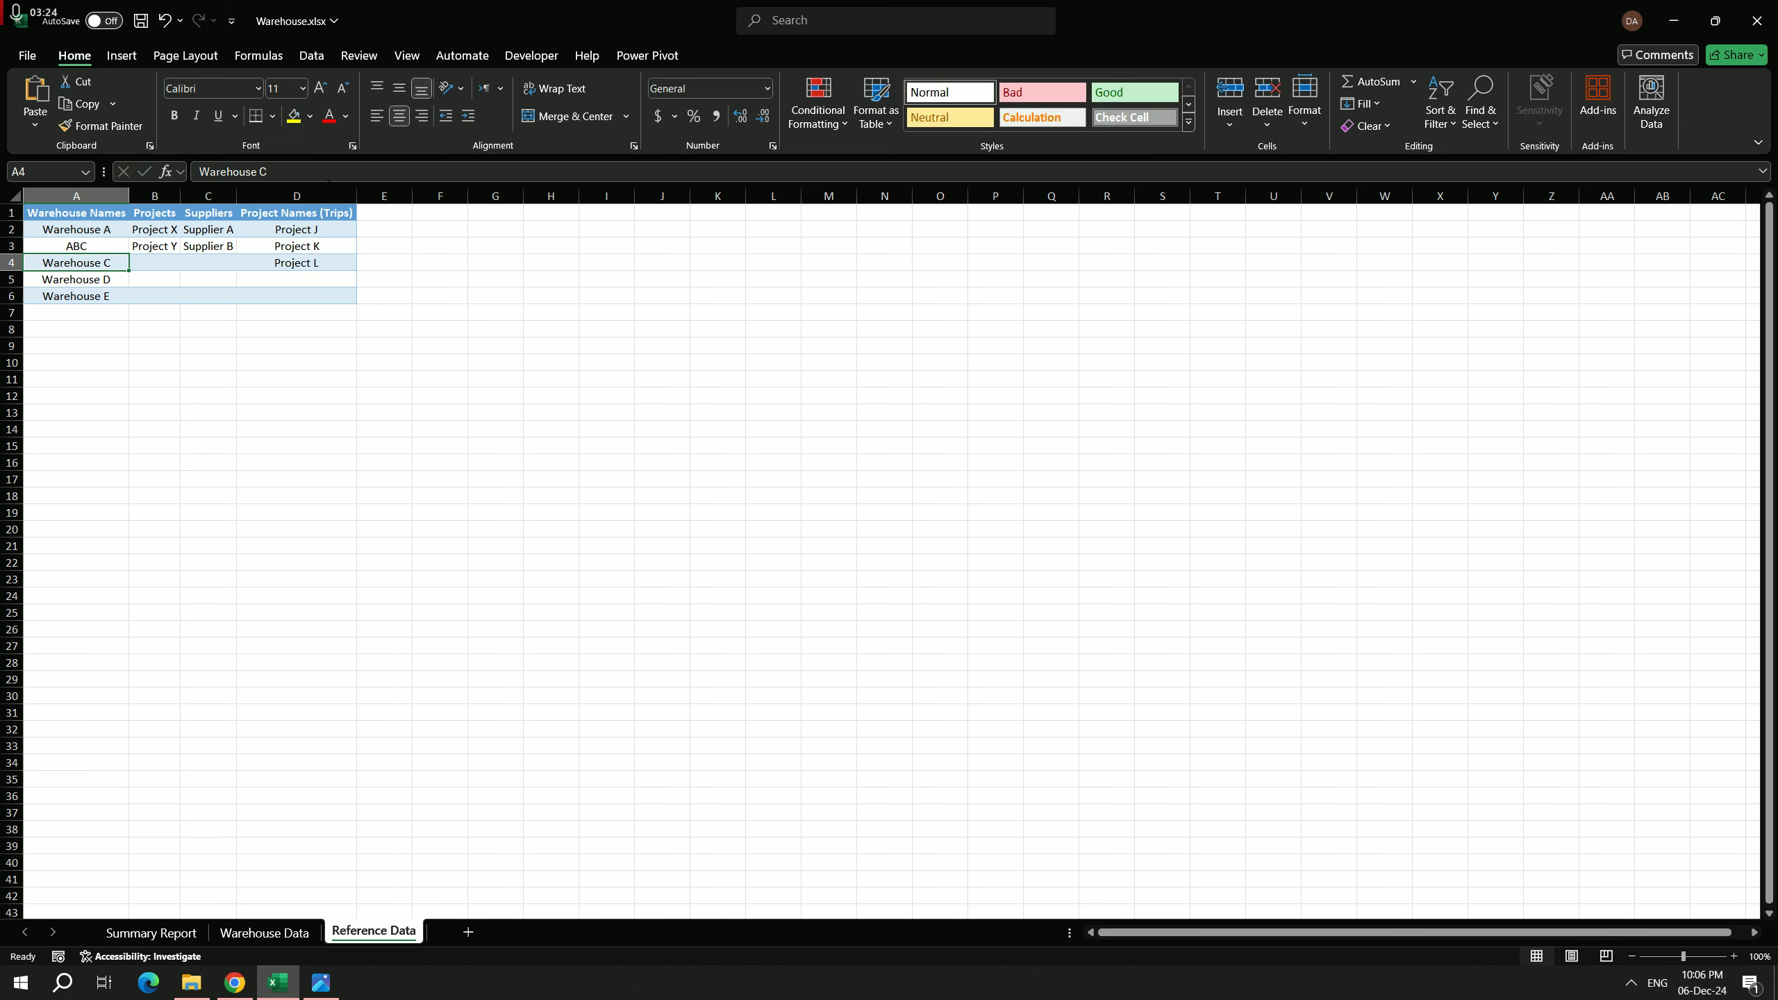
# Step: On the Warehouse Data sheet, set the Warehouse Name of the 5-Dec-24 row to ABC
pyautogui.click(282, 933)
pyautogui.click(407, 275)
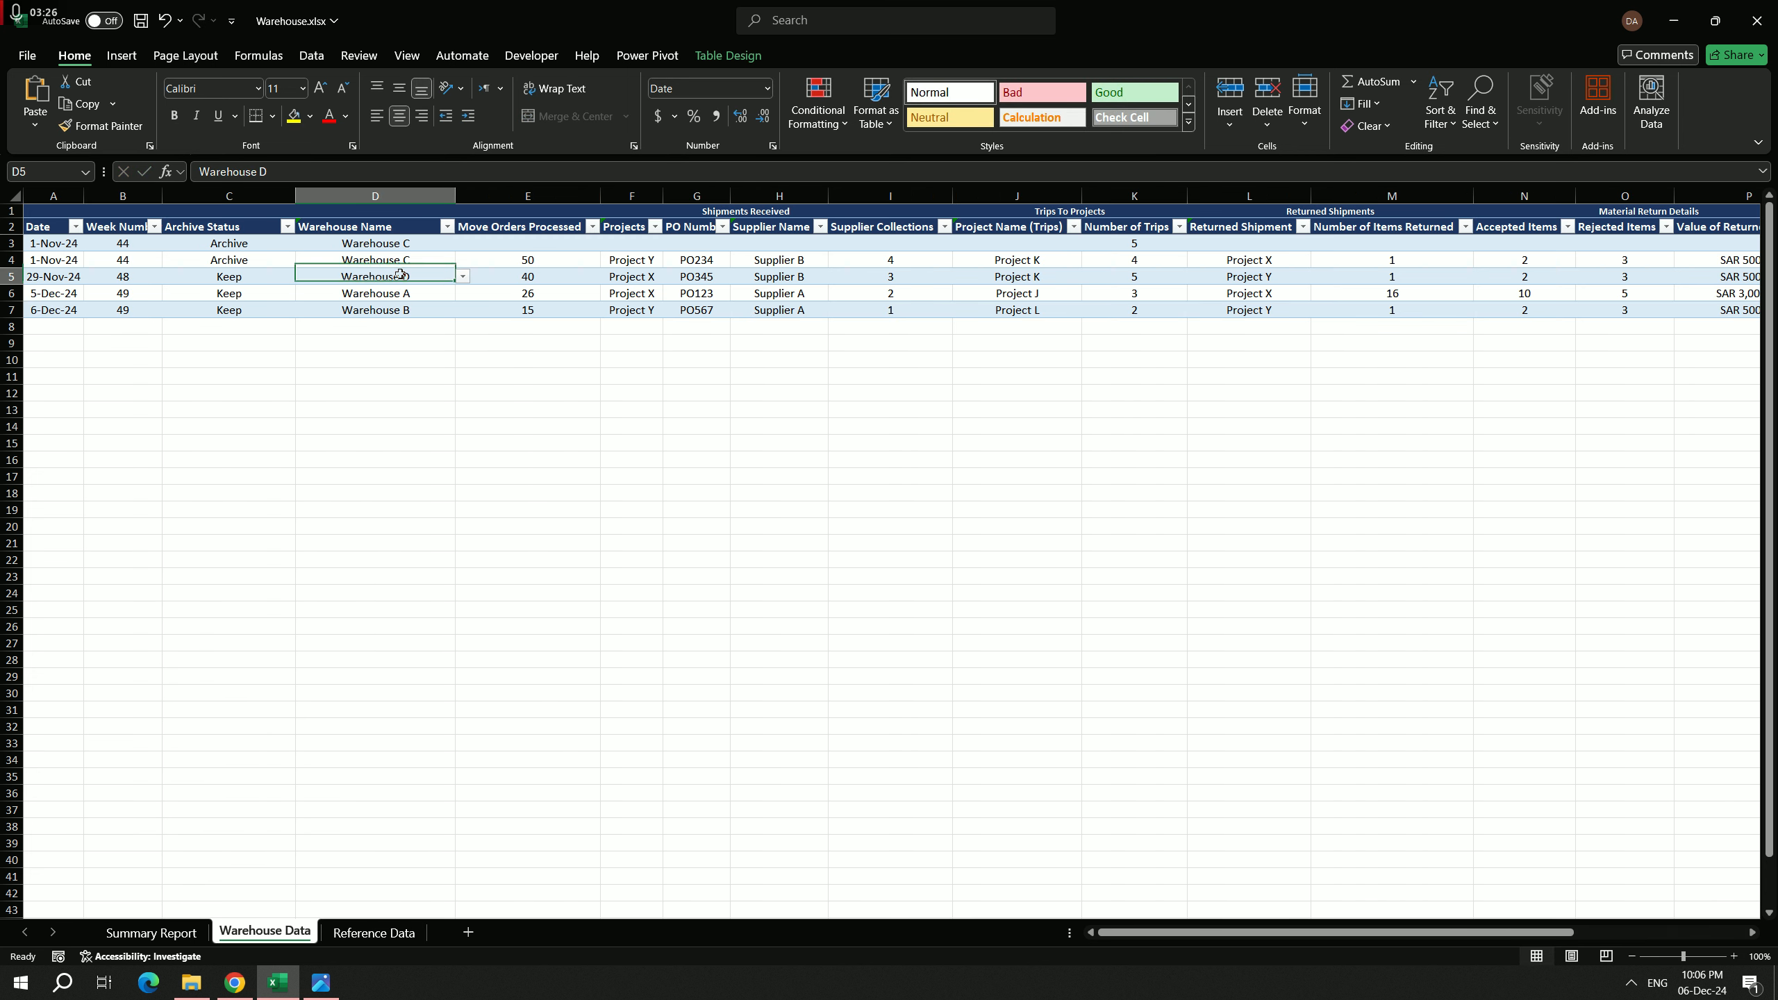
pyautogui.click(406, 298)
pyautogui.click(464, 295)
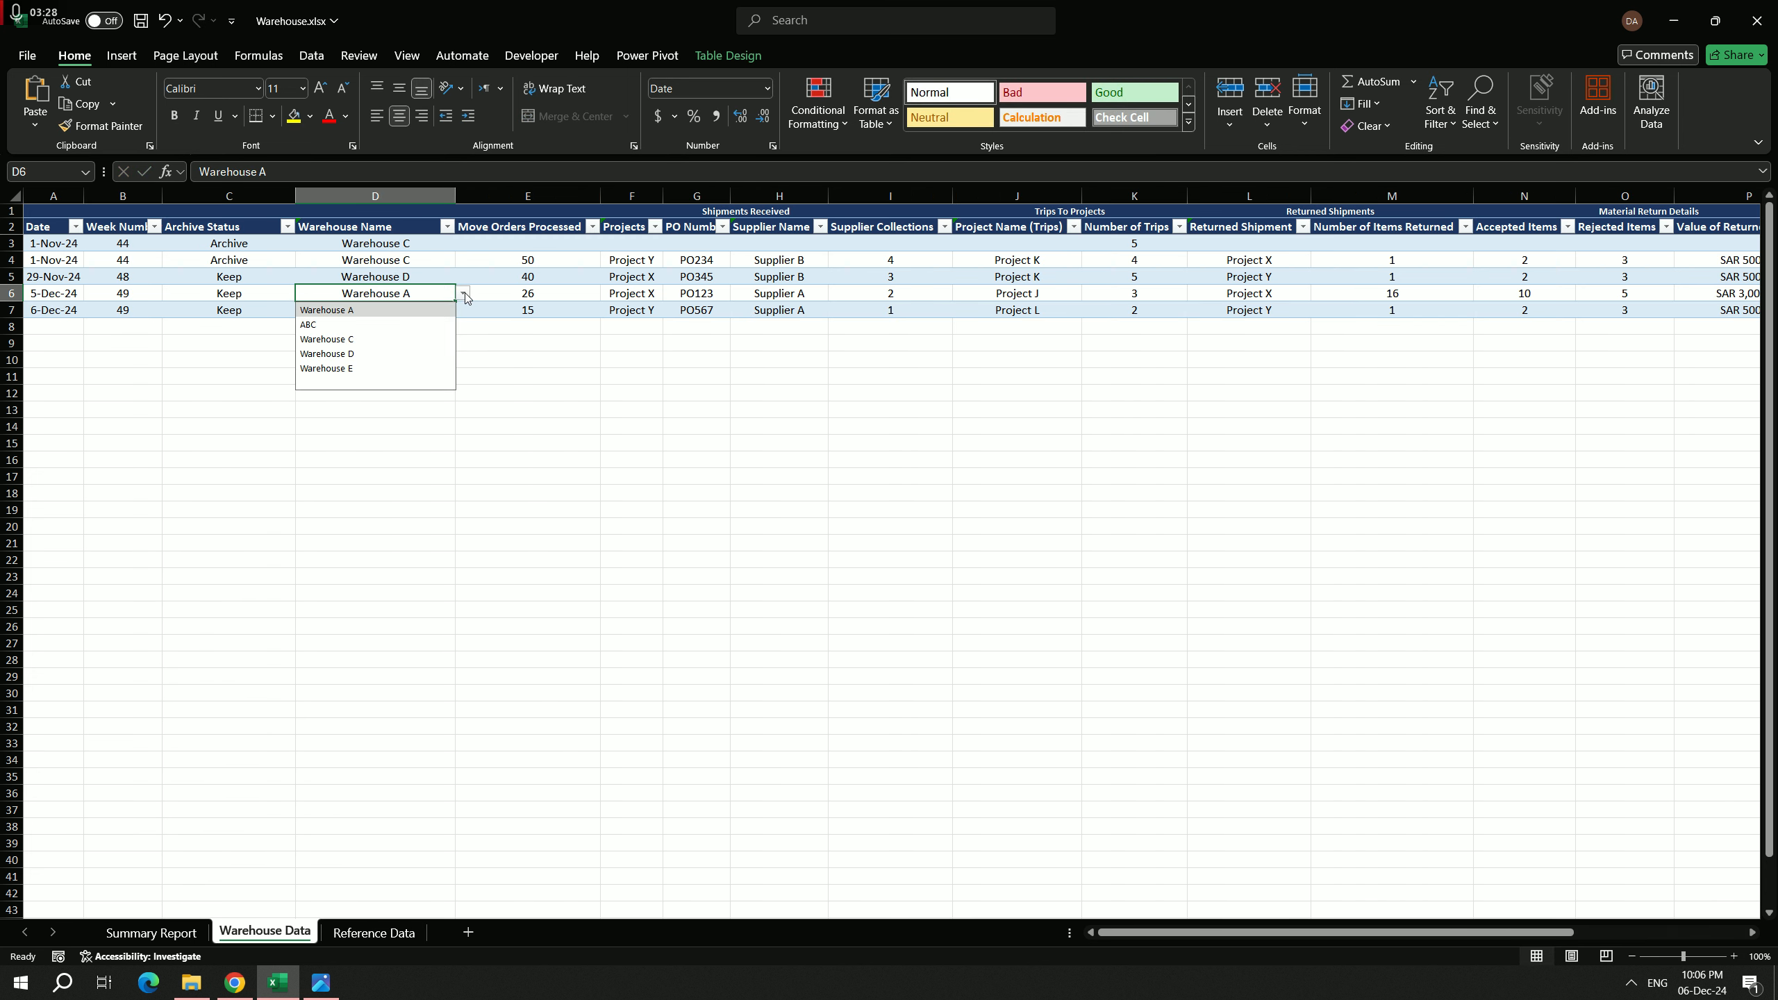
pyautogui.click(347, 324)
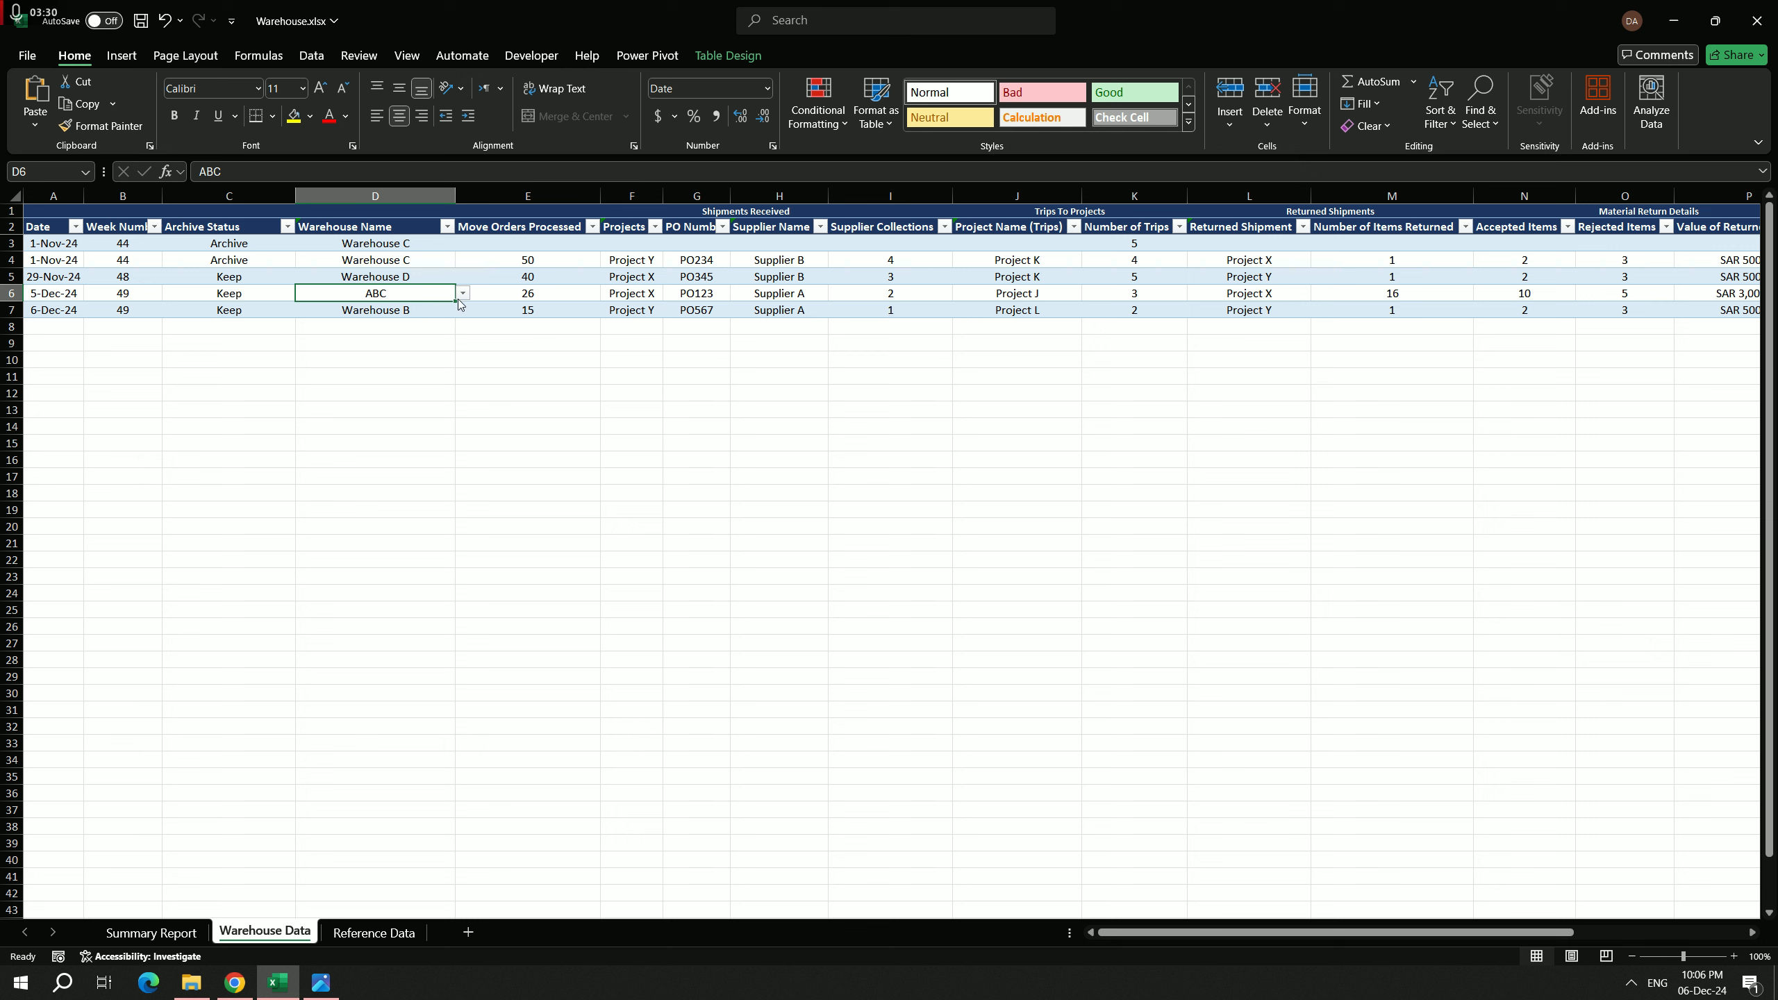
# Step: Review the Move Orders Processed entries and set Projects in the first table row to Project X
pyautogui.click(533, 242)
pyautogui.click(568, 316)
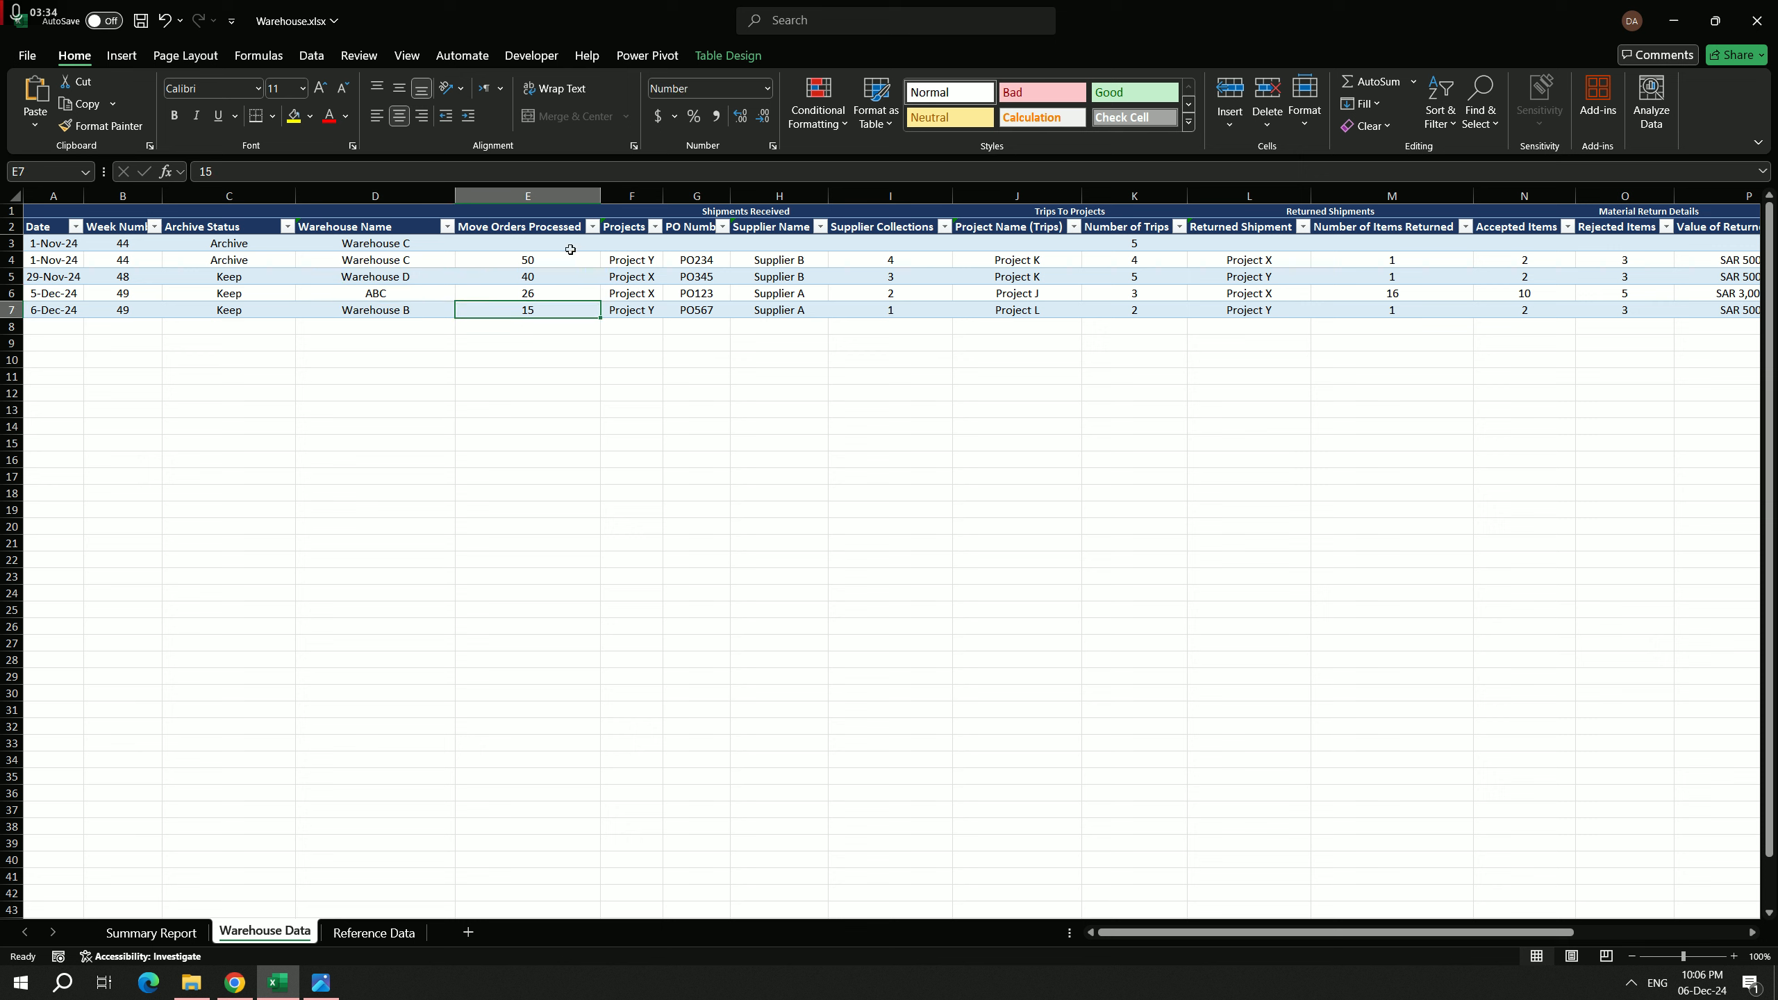
pyautogui.click(539, 258)
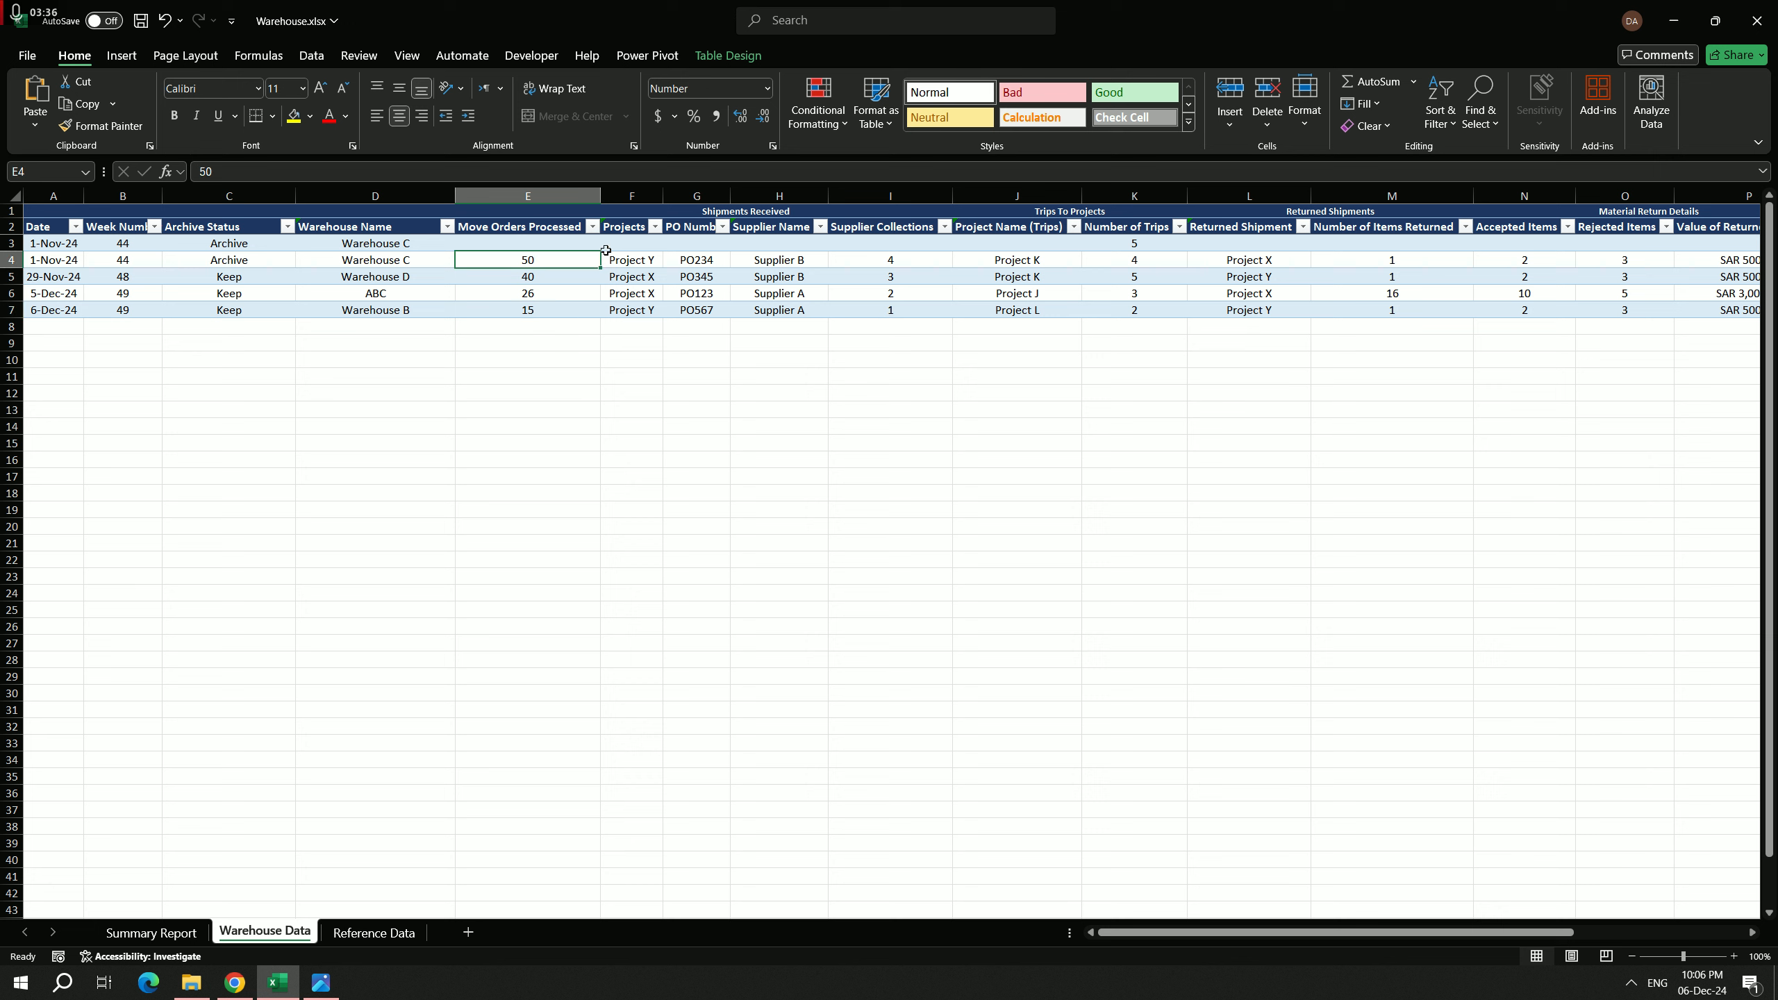
pyautogui.click(623, 259)
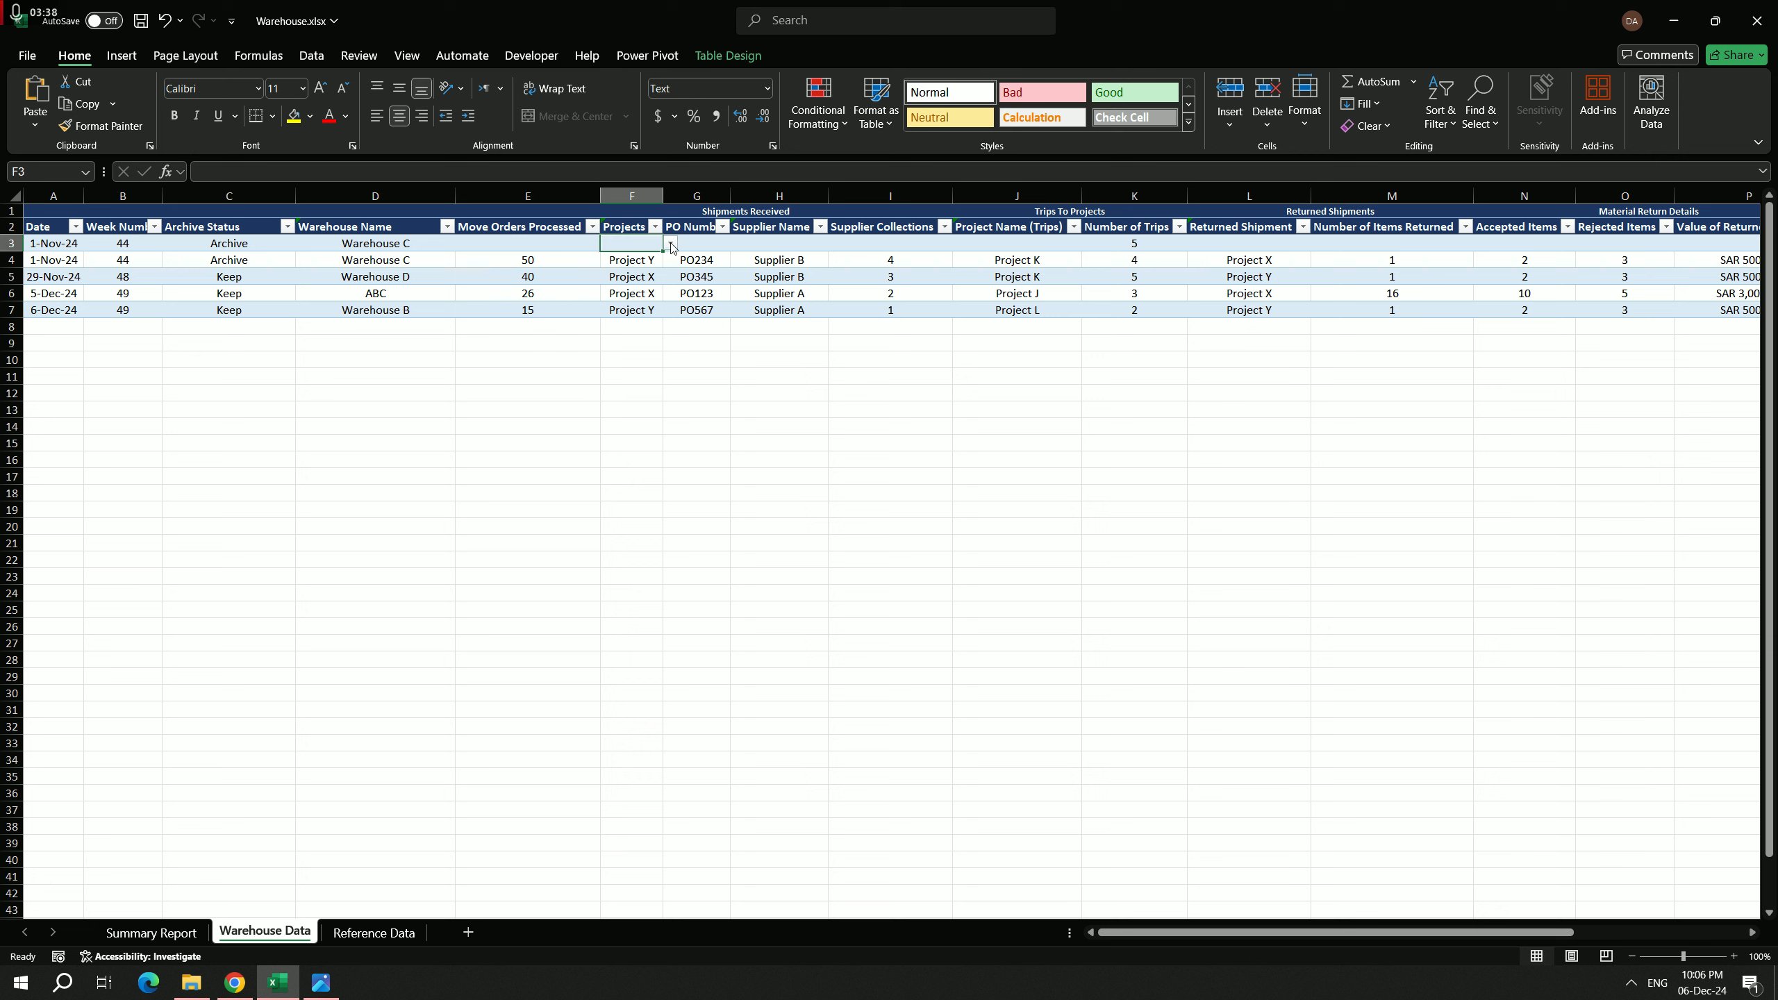
pyautogui.click(670, 247)
pyautogui.click(628, 259)
# Step: Examine the Project Names (Trips), Suppliers and Projects lists on the Reference Data sheet
pyautogui.click(371, 932)
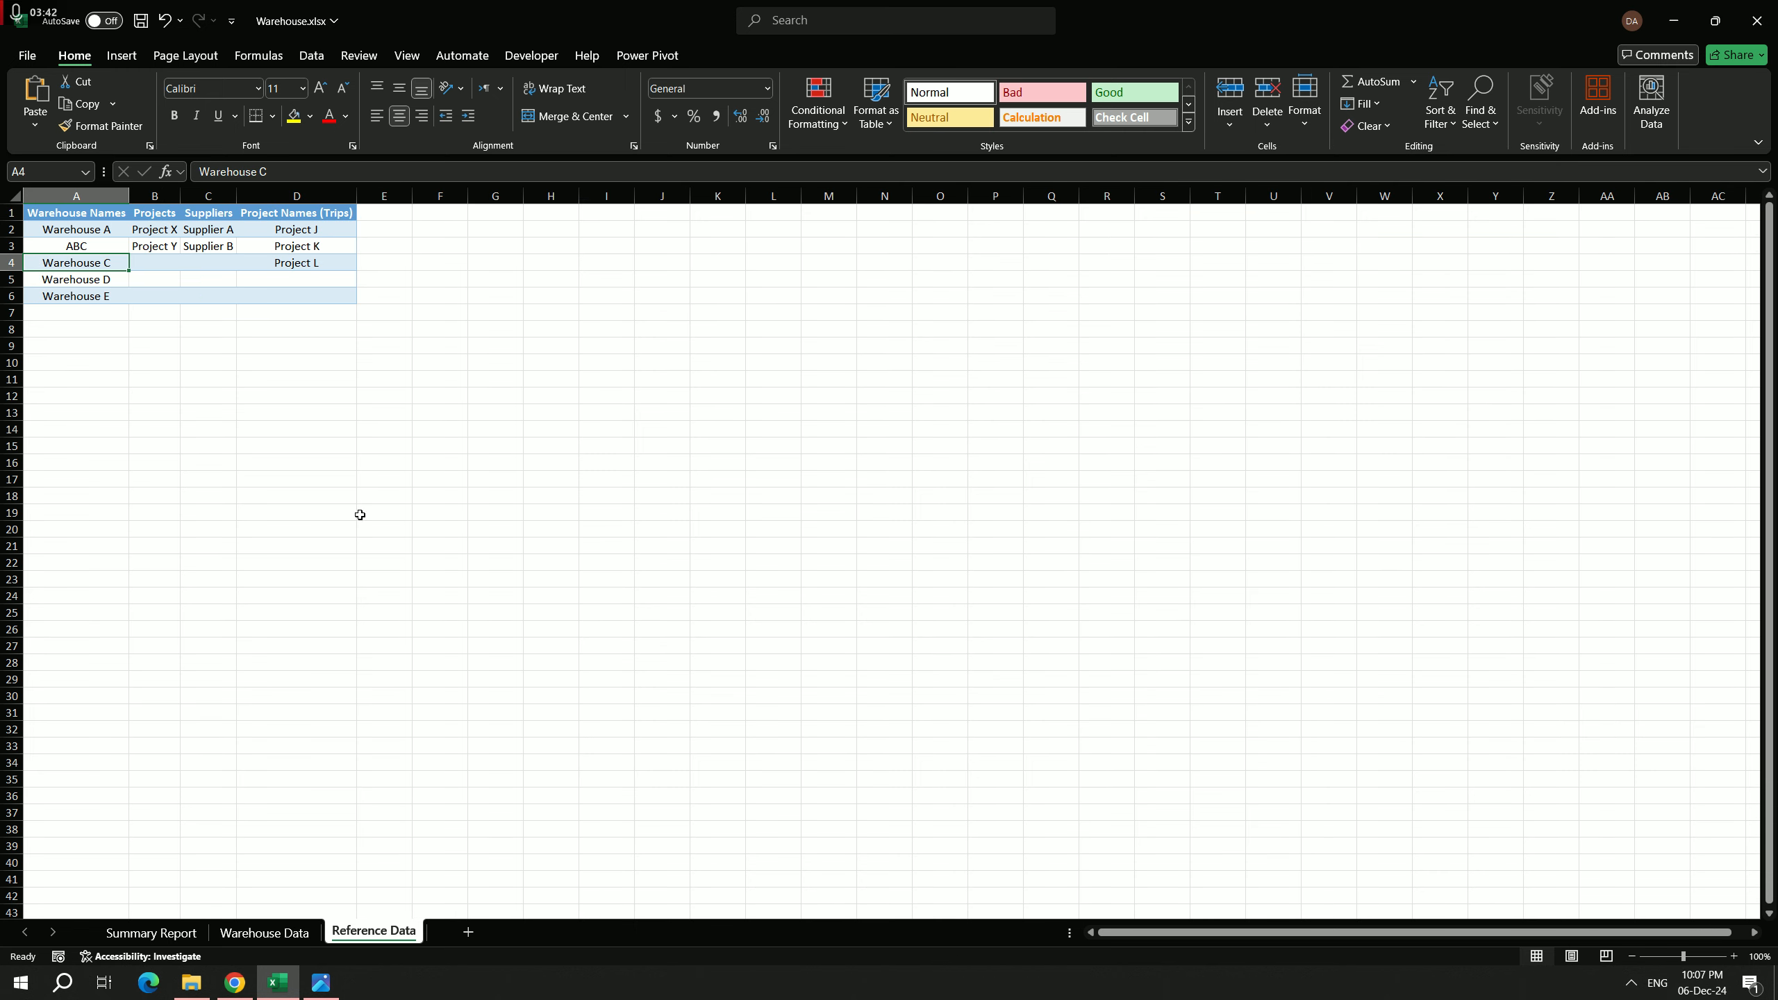
pyautogui.click(313, 243)
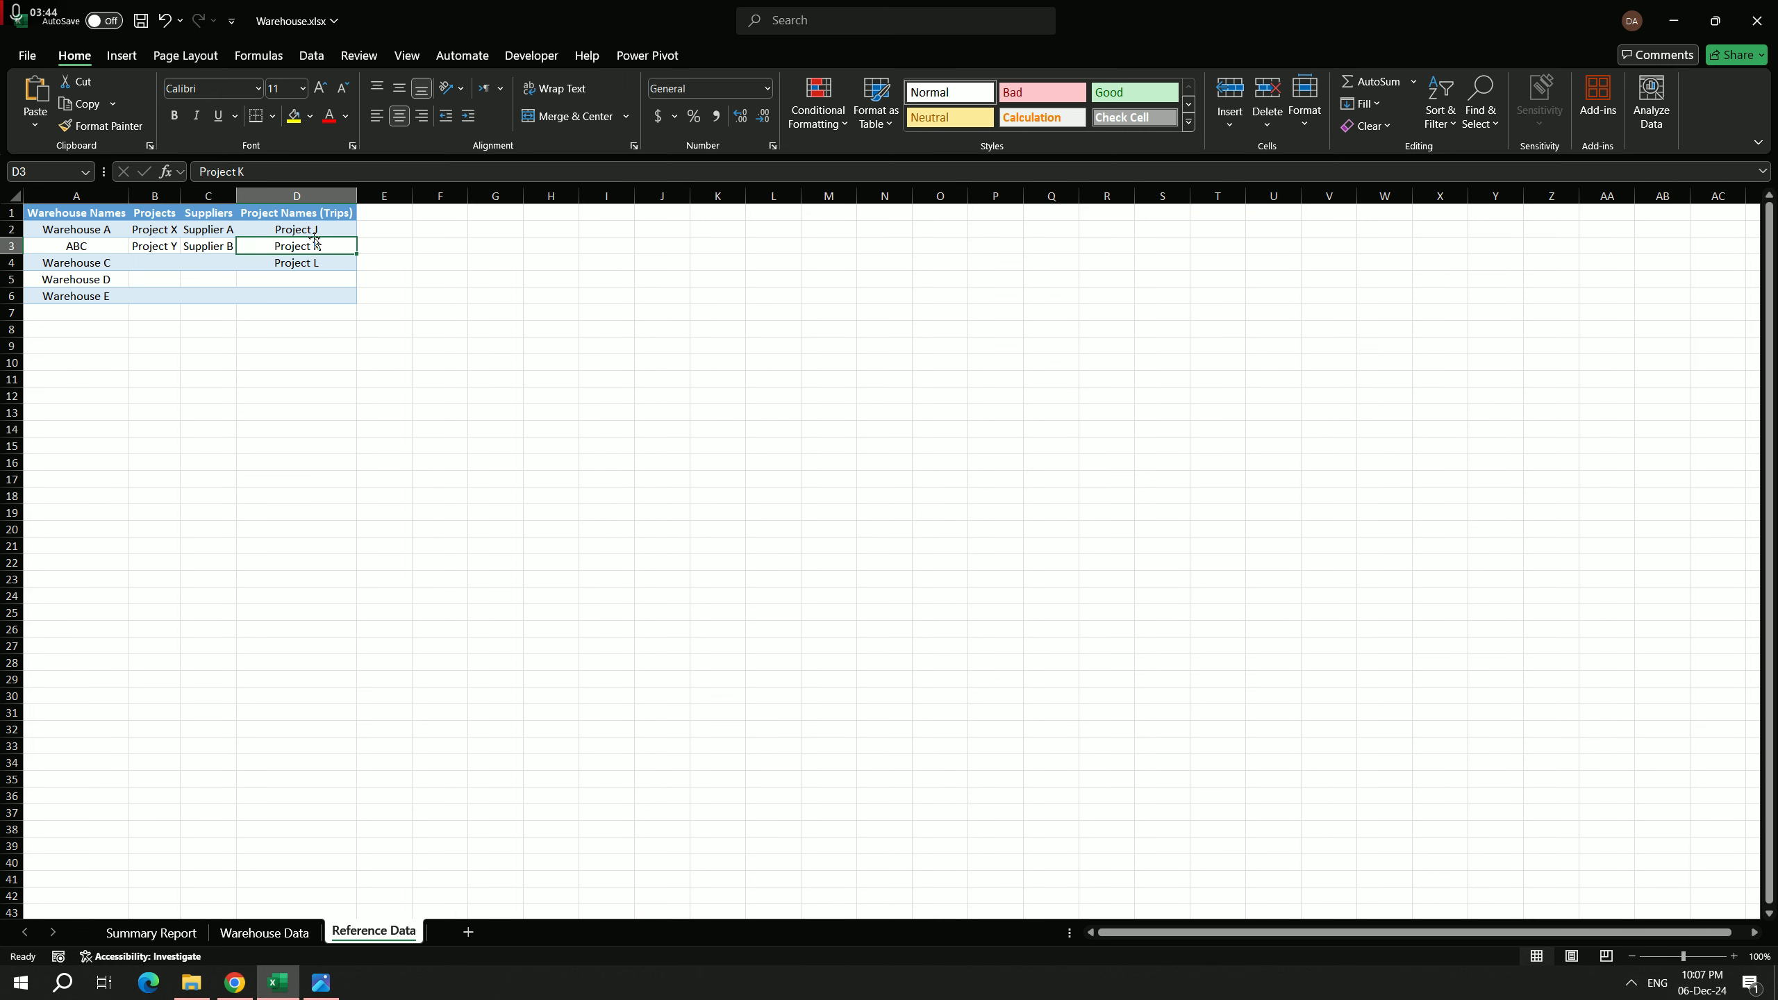
pyautogui.click(317, 264)
pyautogui.click(323, 284)
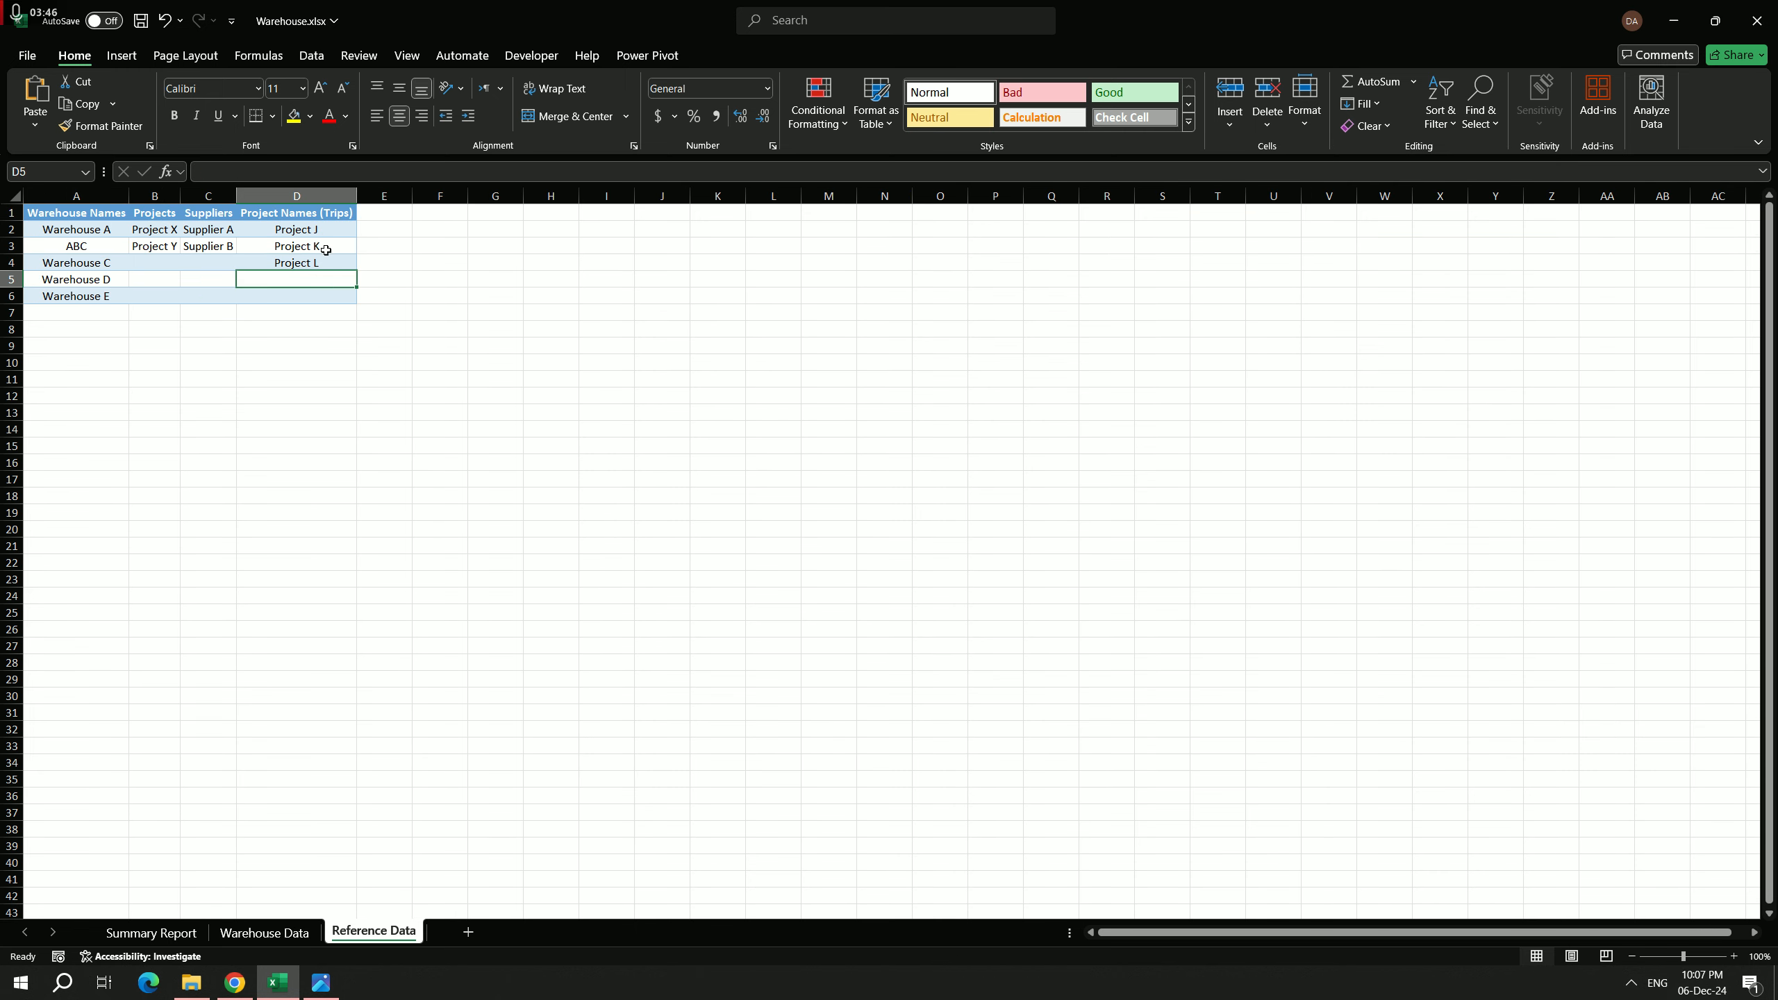
pyautogui.click(325, 232)
pyautogui.click(314, 266)
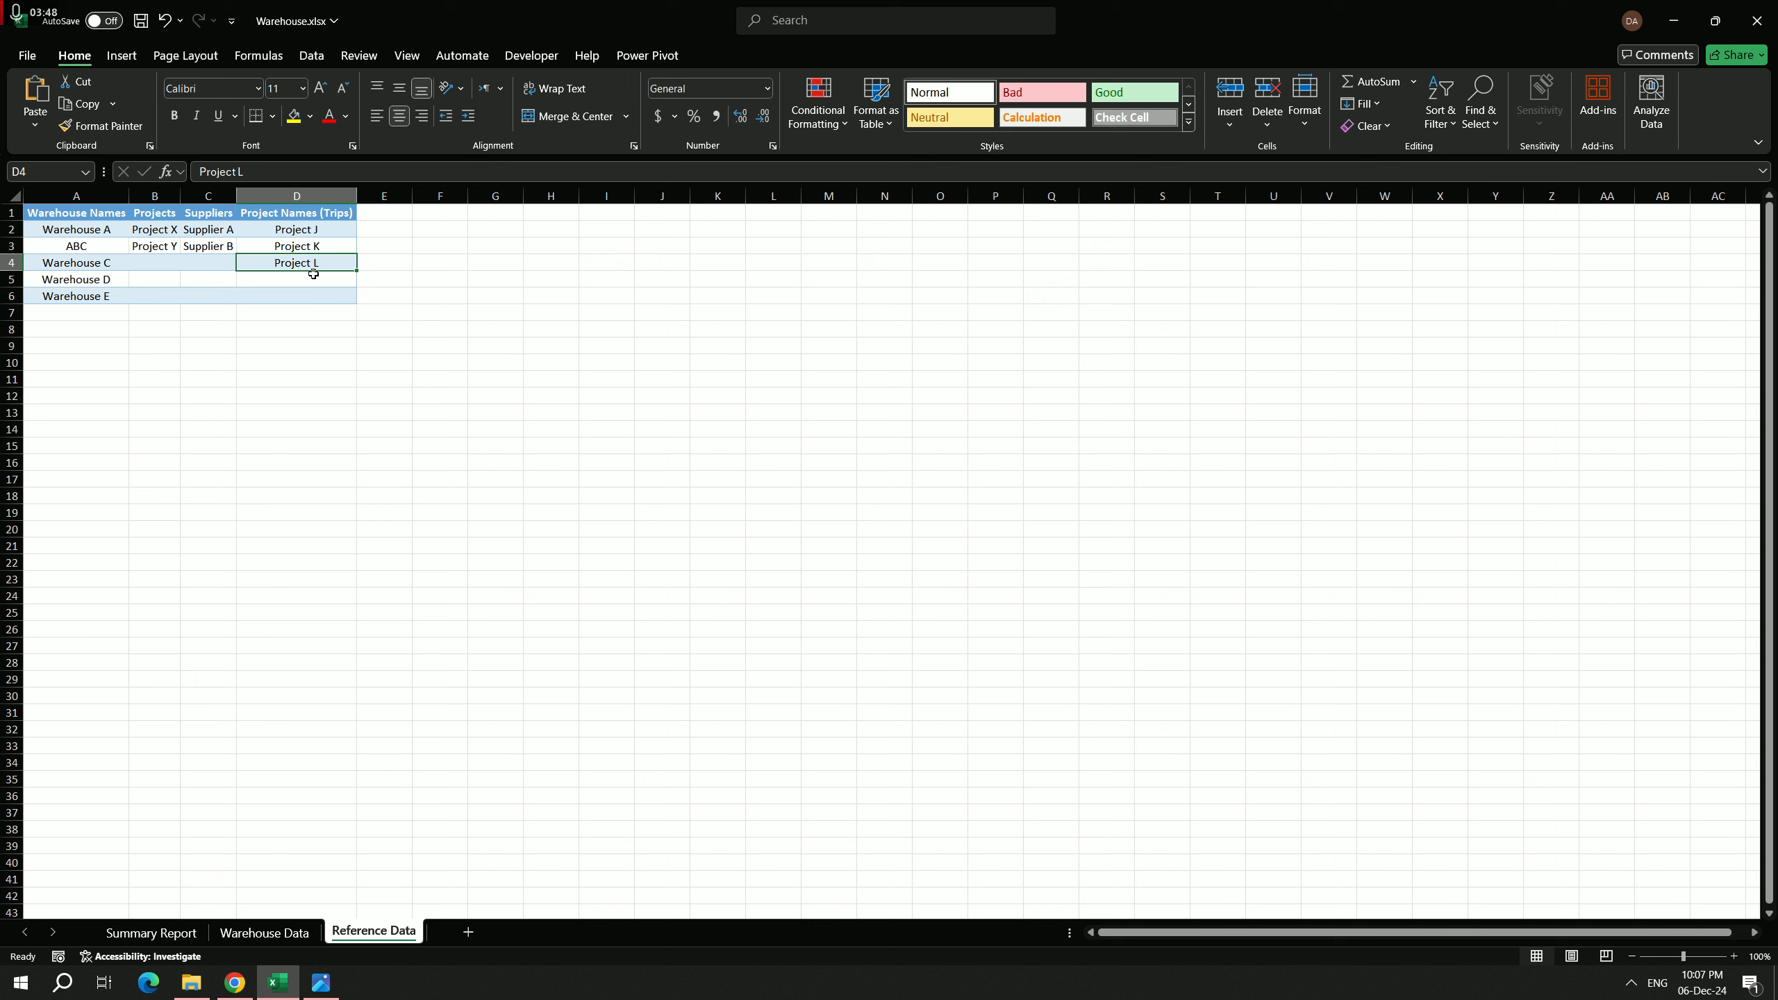
pyautogui.click(220, 247)
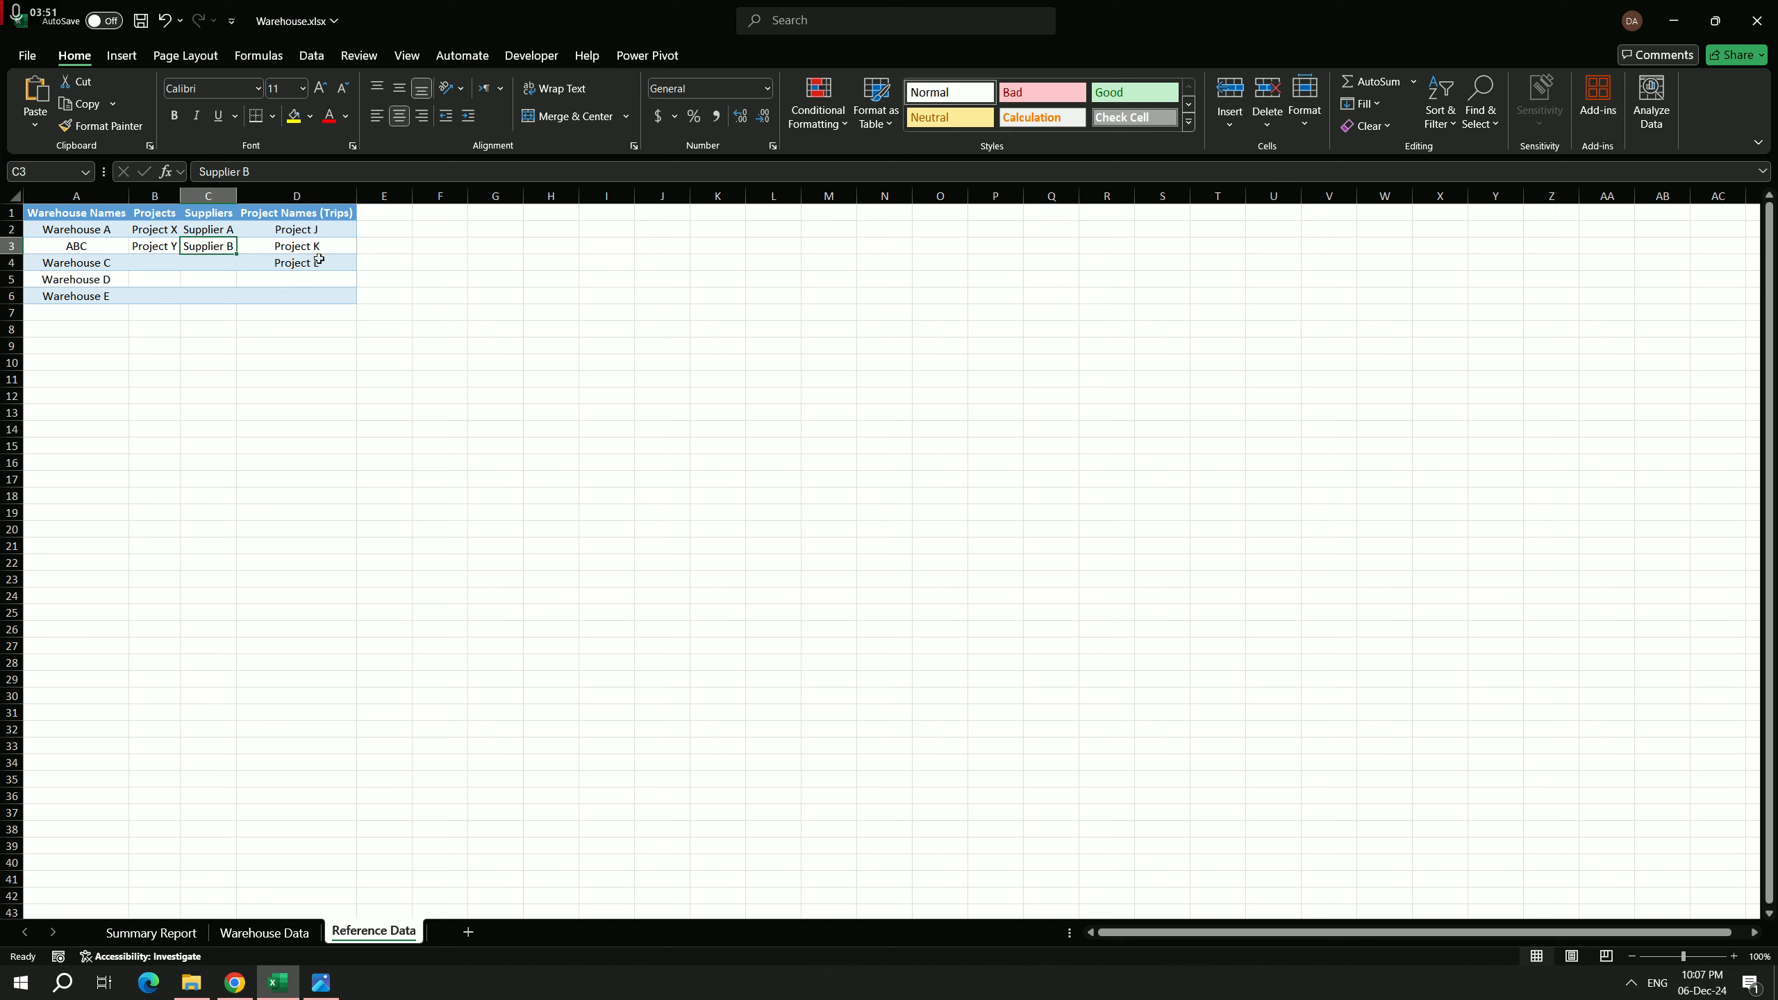
pyautogui.click(161, 233)
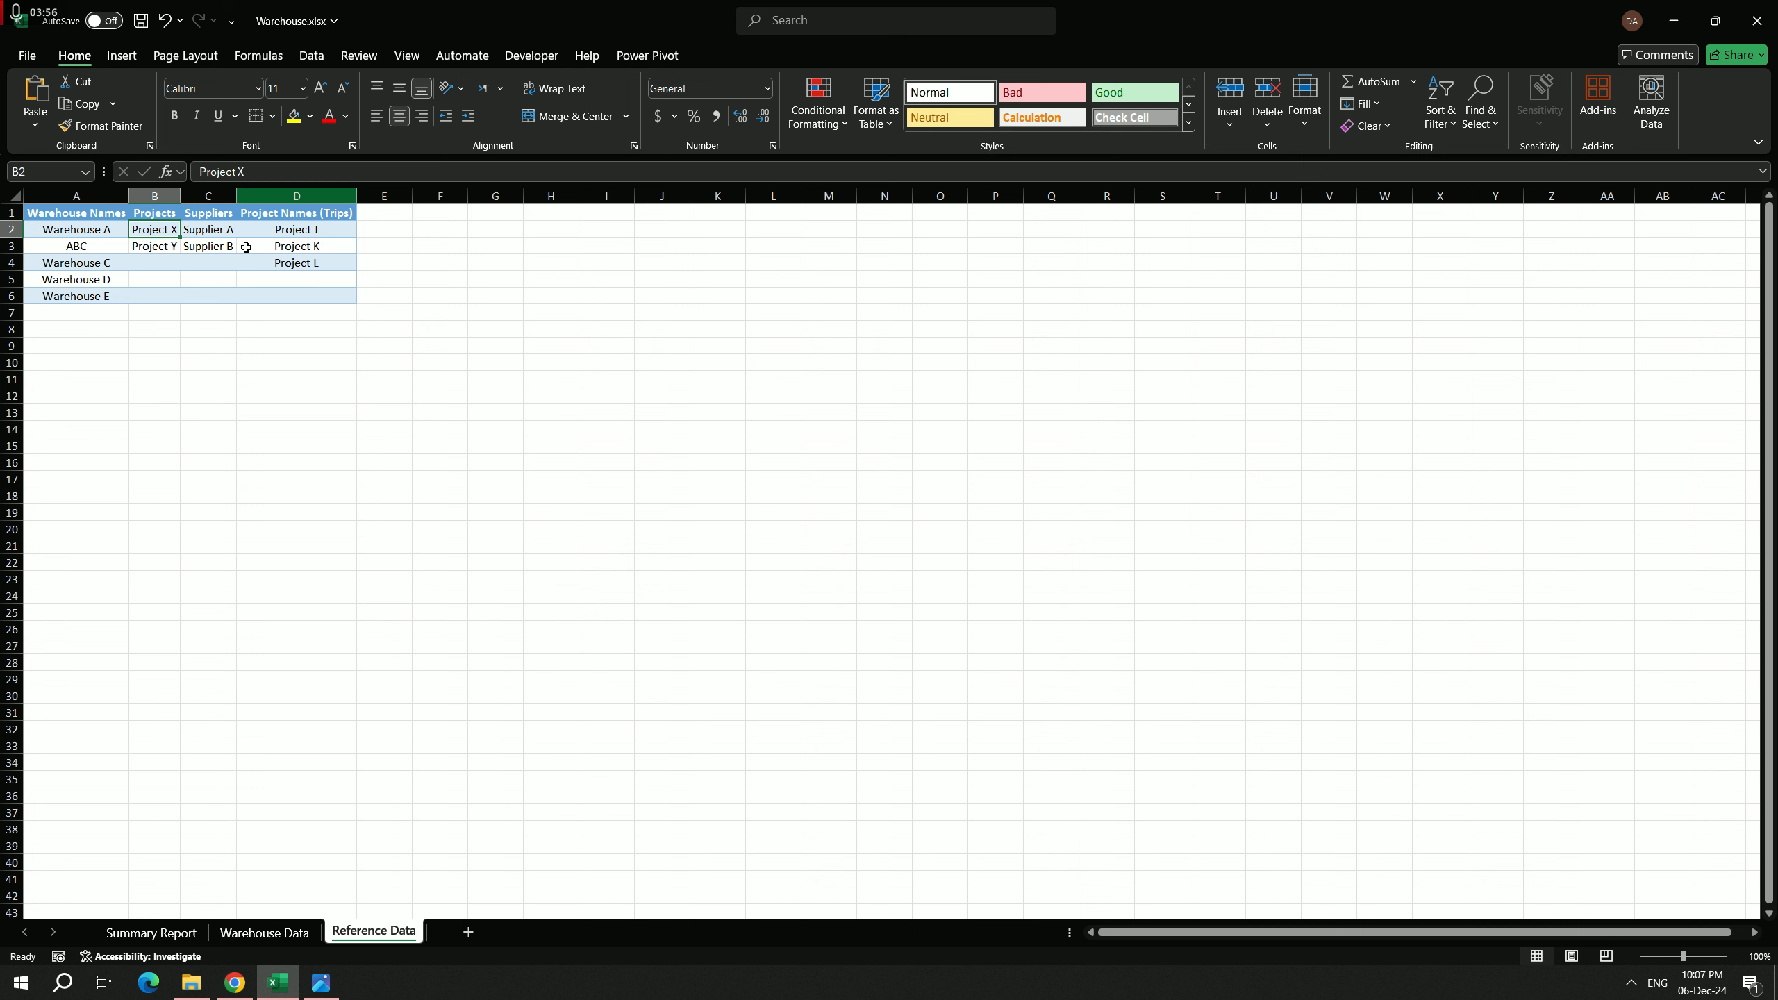
# Step: Return to the Warehouse Data sheet and set Supplier Name in the first table row to Supplier B
pyautogui.click(256, 935)
pyautogui.click(641, 304)
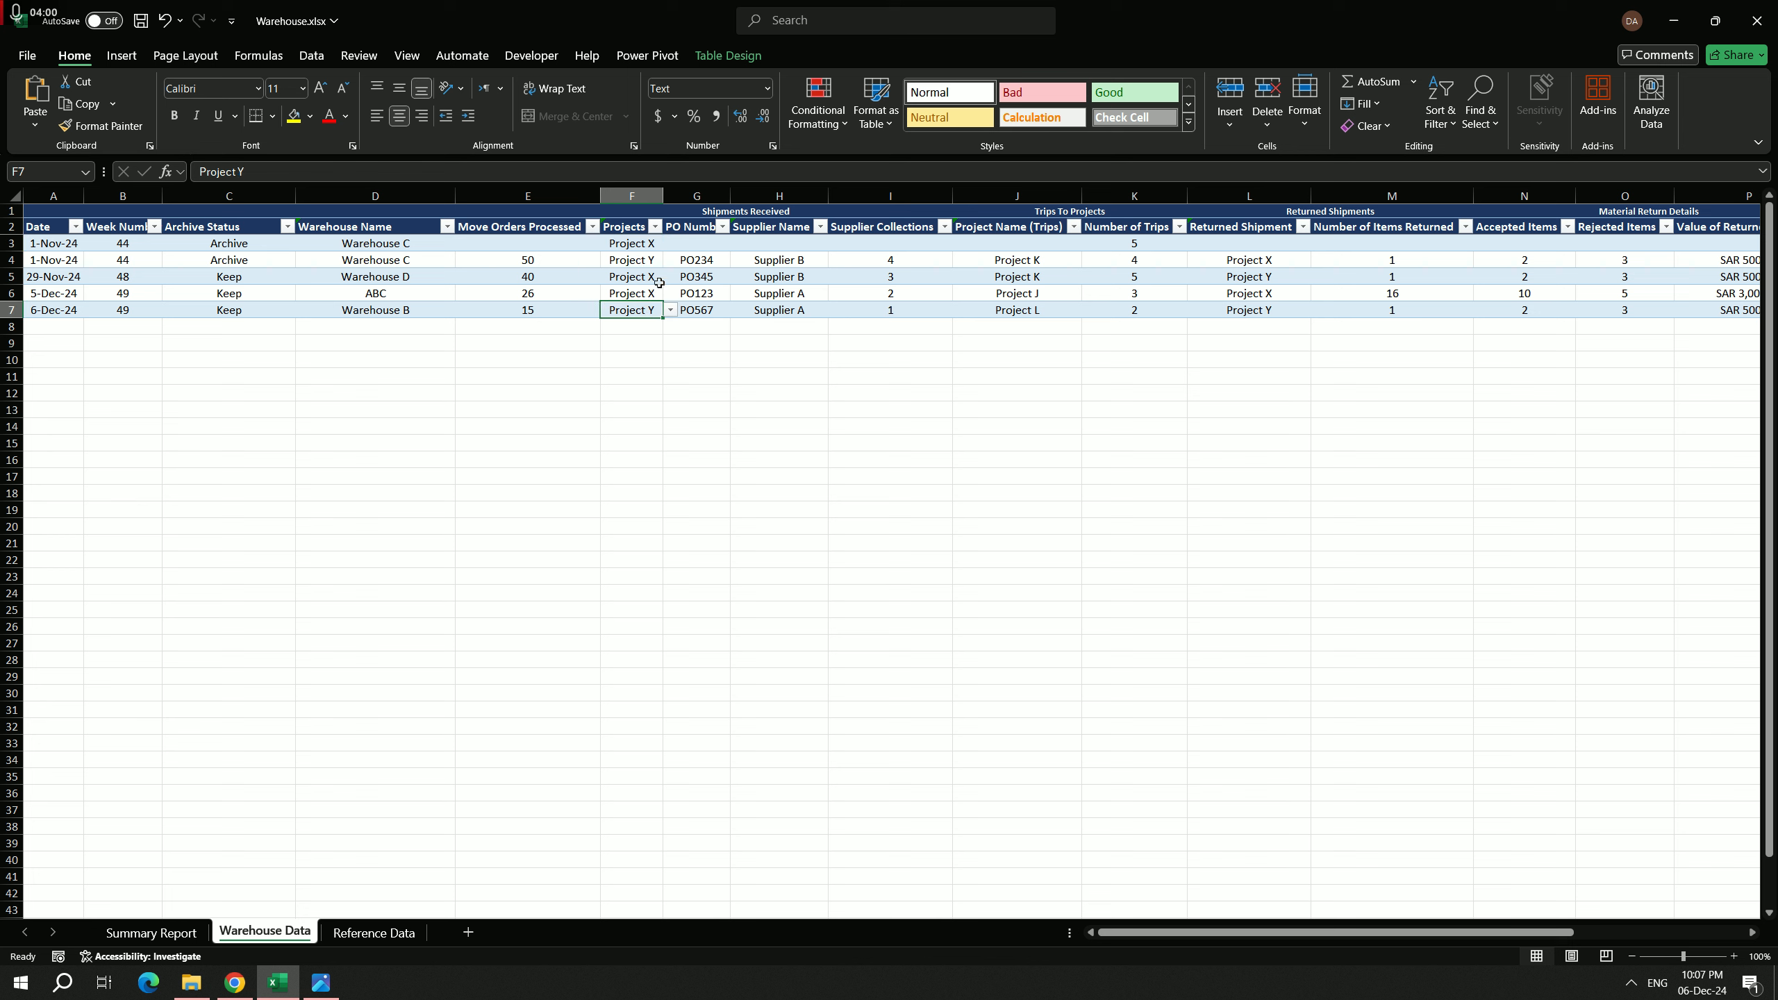
pyautogui.click(698, 247)
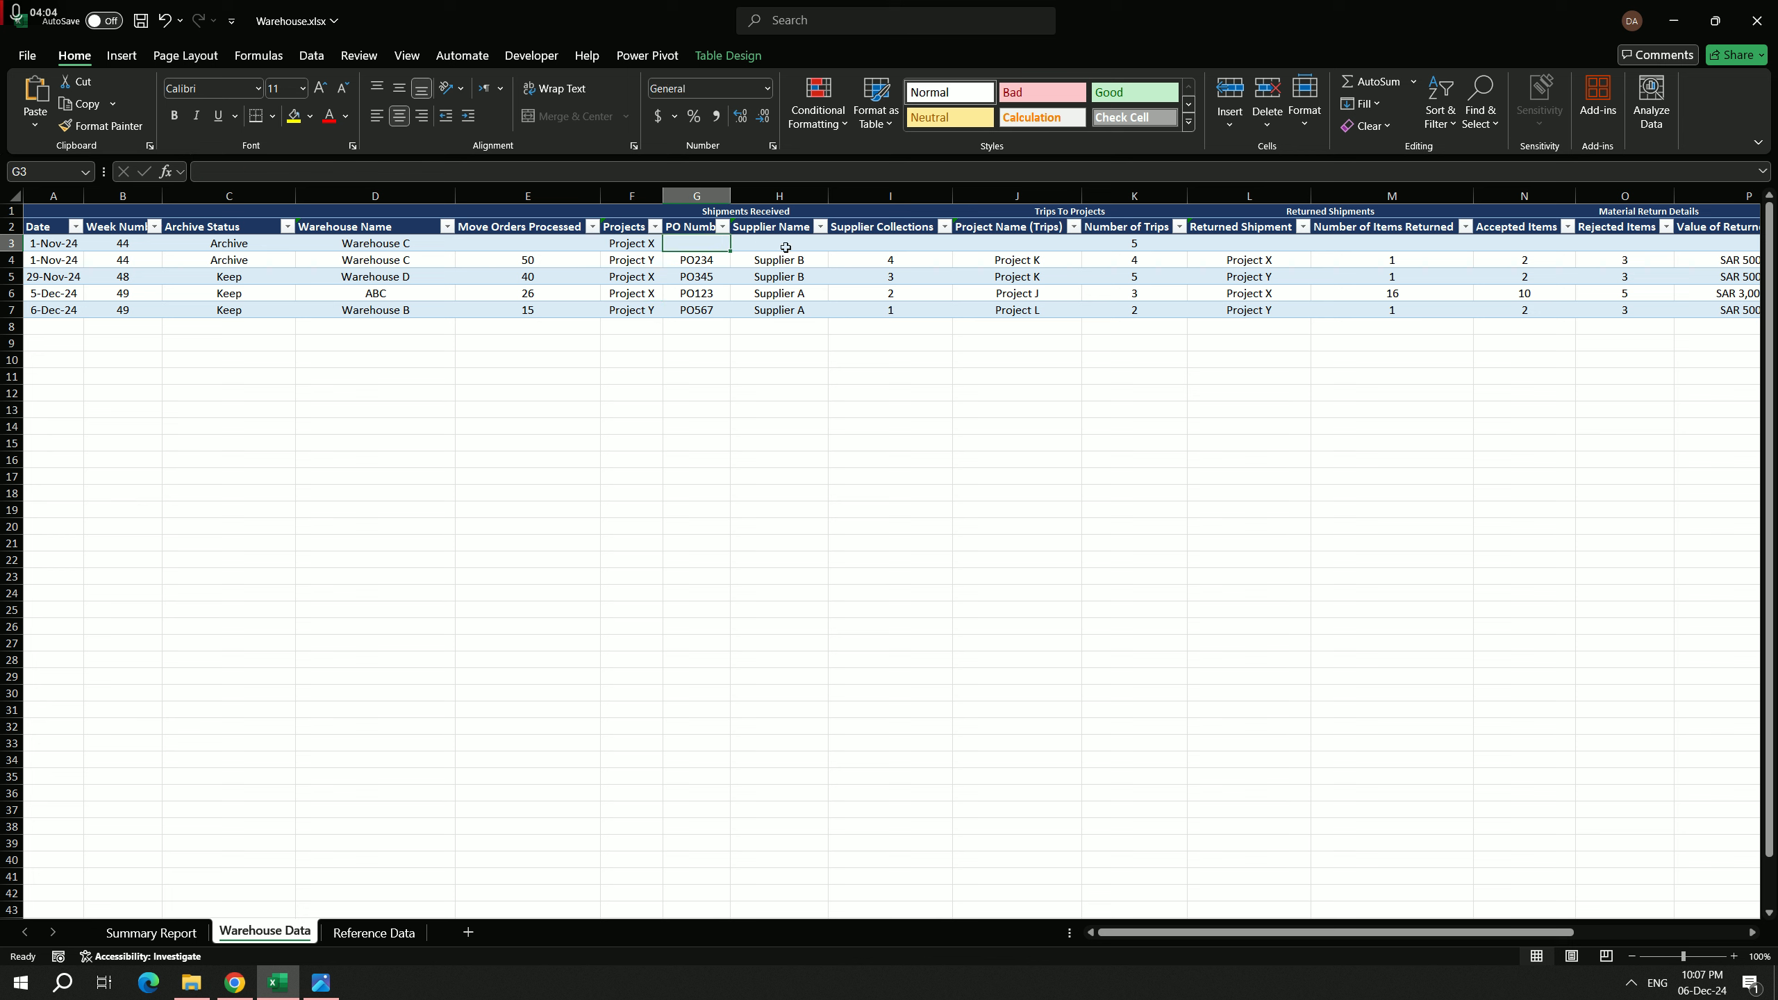
pyautogui.click(785, 247)
pyautogui.click(836, 243)
pyautogui.click(779, 274)
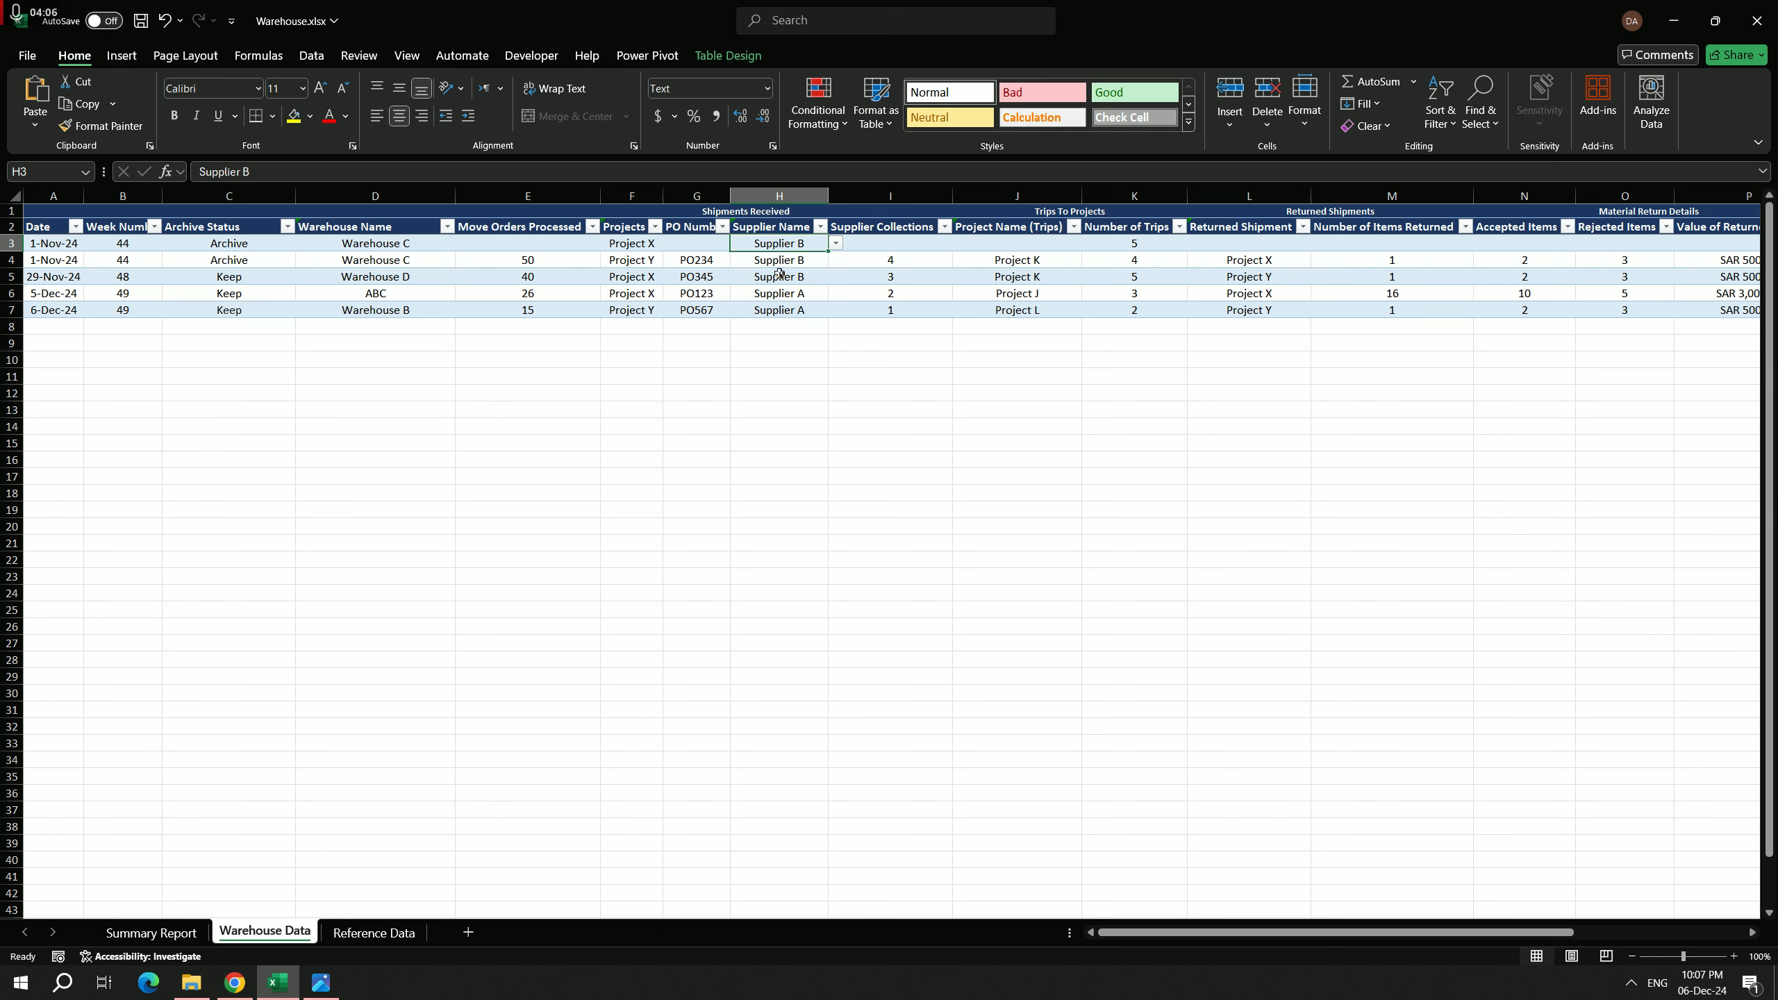
# Step: Examine the Warehouse Data columns from Supplier Collections through Value of Returned Items, including the trip and returned shipment columns
pyautogui.click(910, 240)
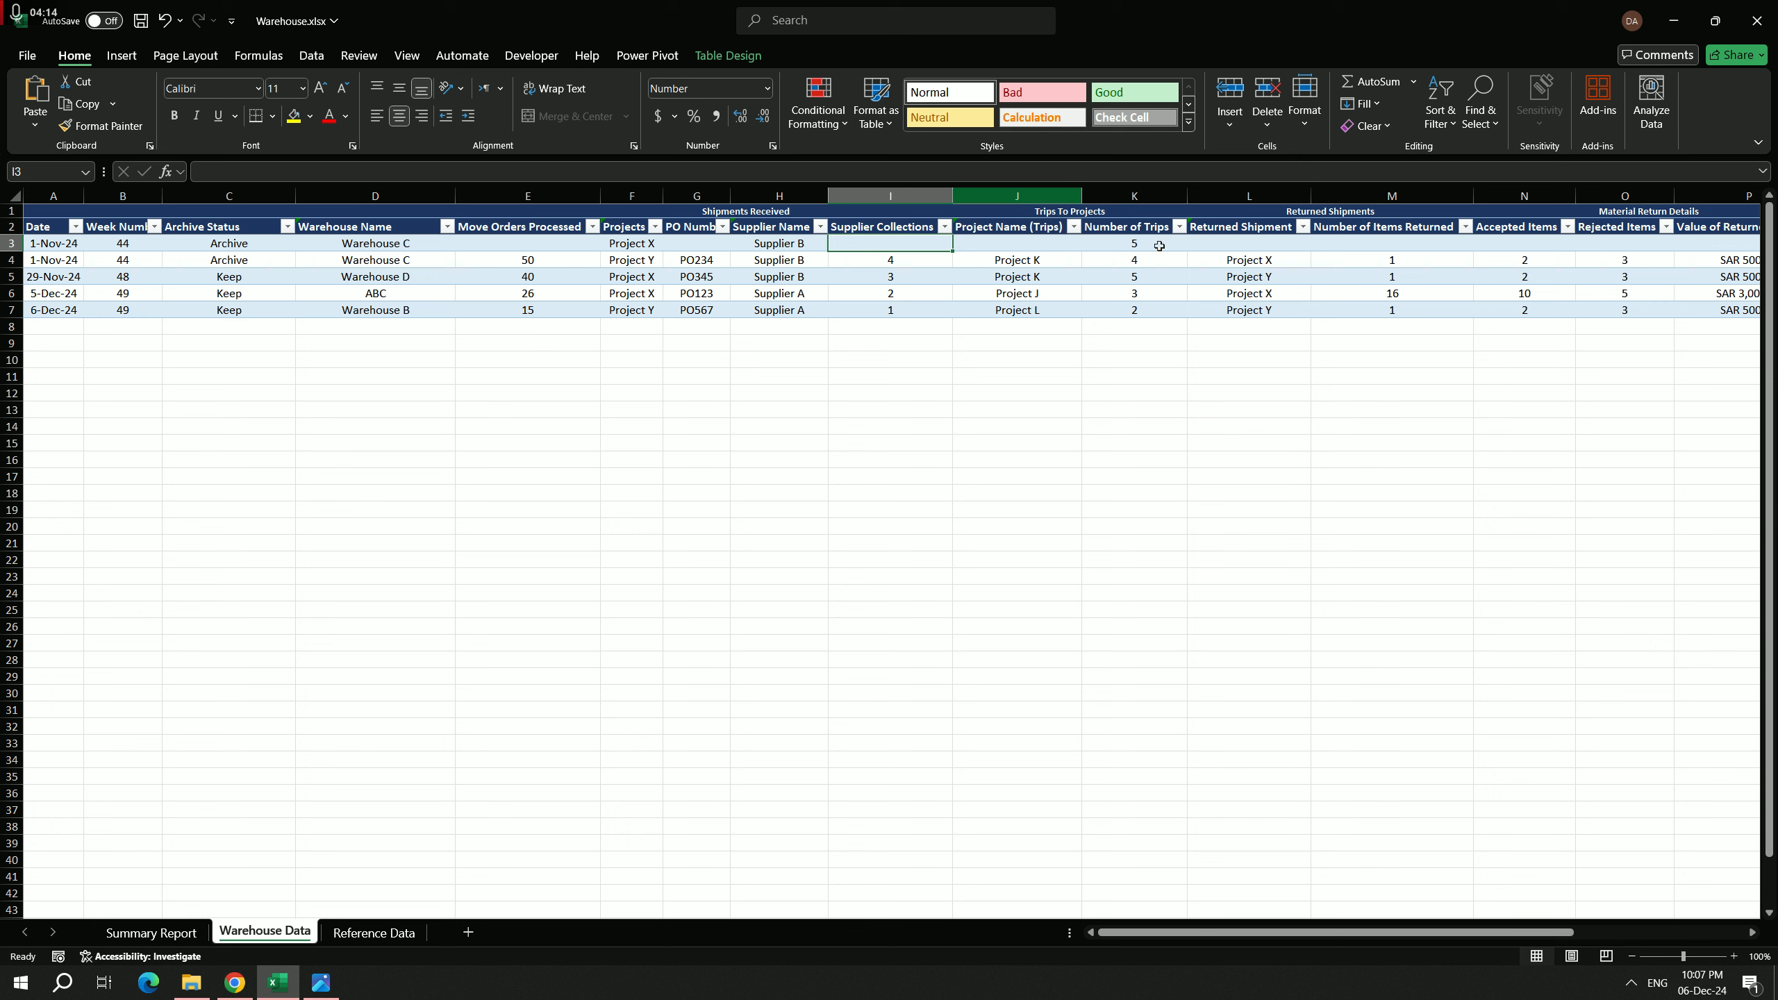
pyautogui.click(1020, 245)
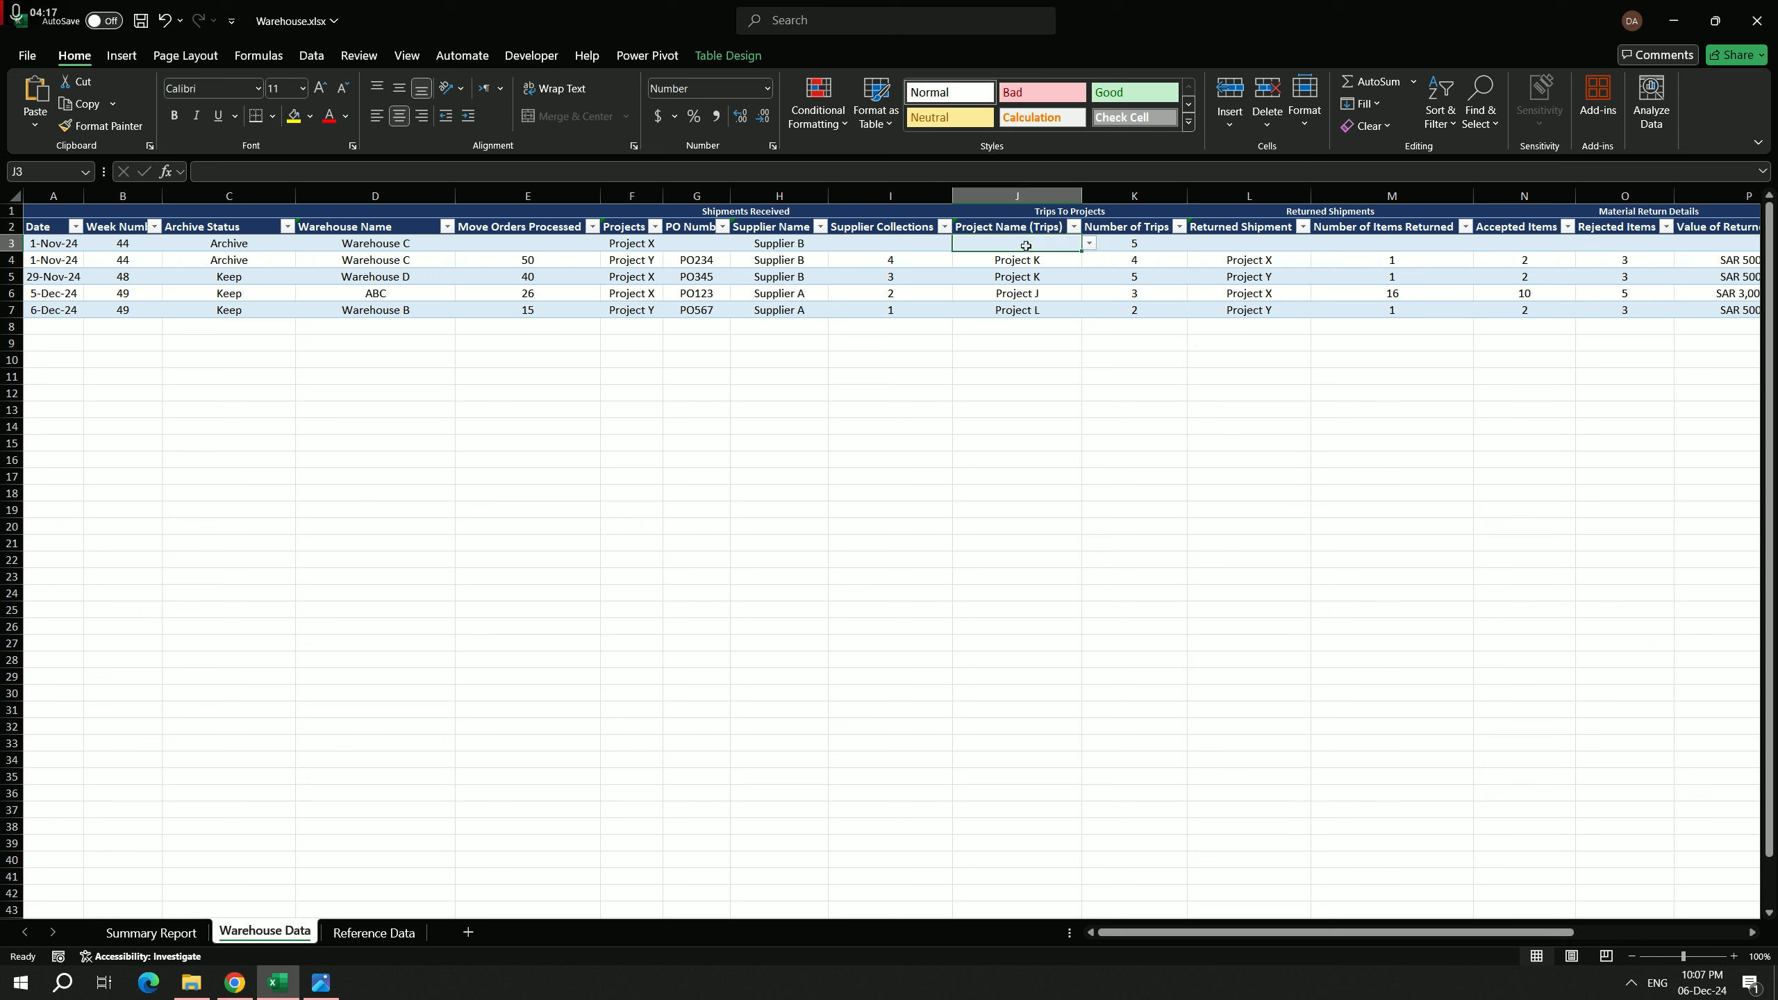
pyautogui.click(1092, 245)
pyautogui.click(1152, 246)
pyautogui.click(1151, 284)
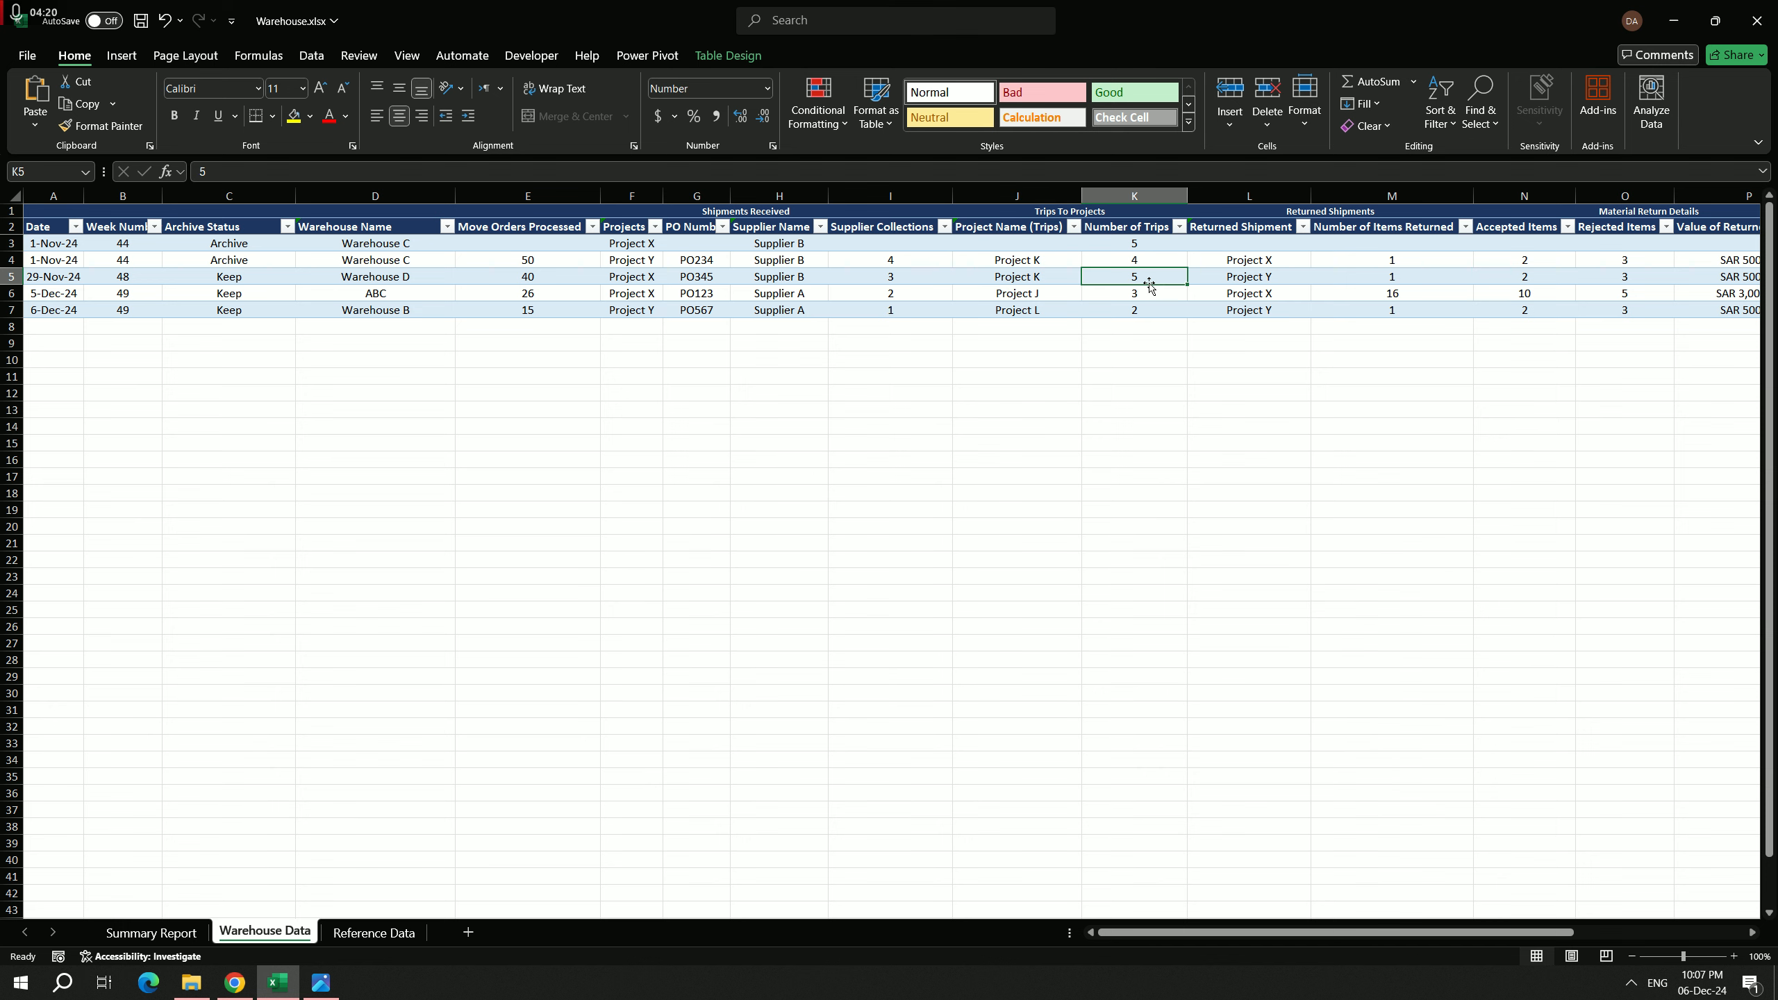
pyautogui.click(1260, 259)
pyautogui.click(1271, 245)
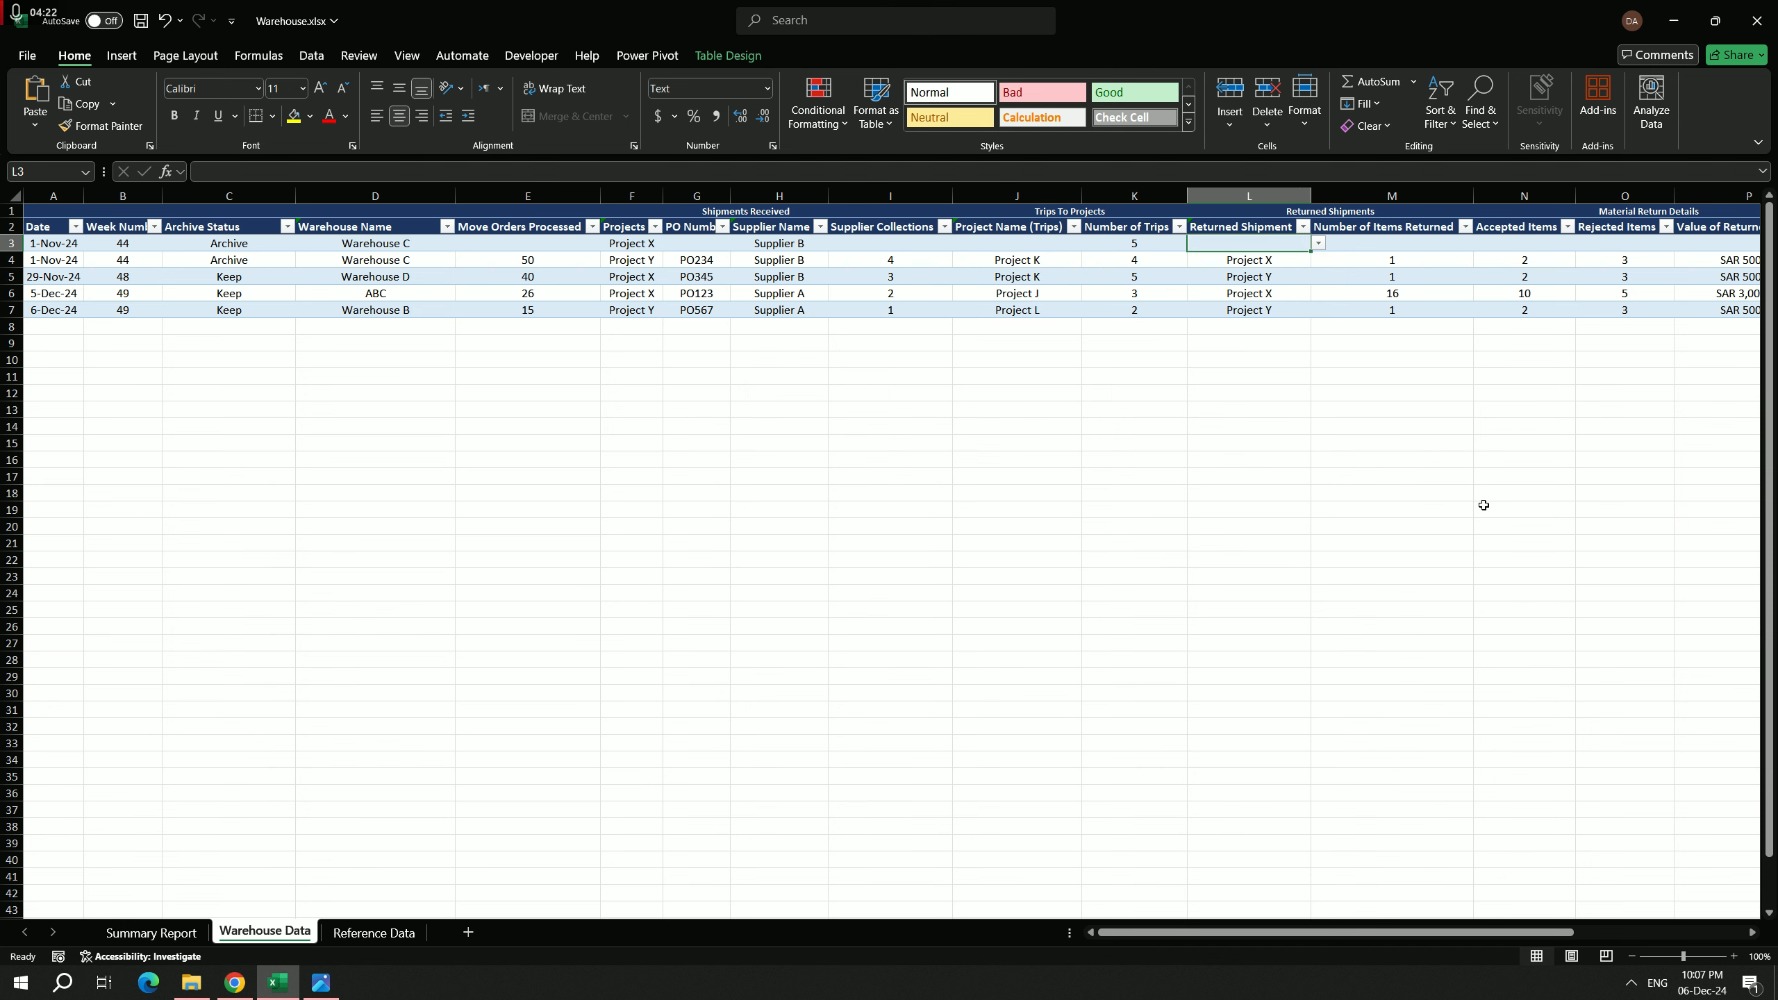
pyautogui.moveTo(1415, 931); pyautogui.dragTo(1584, 925)
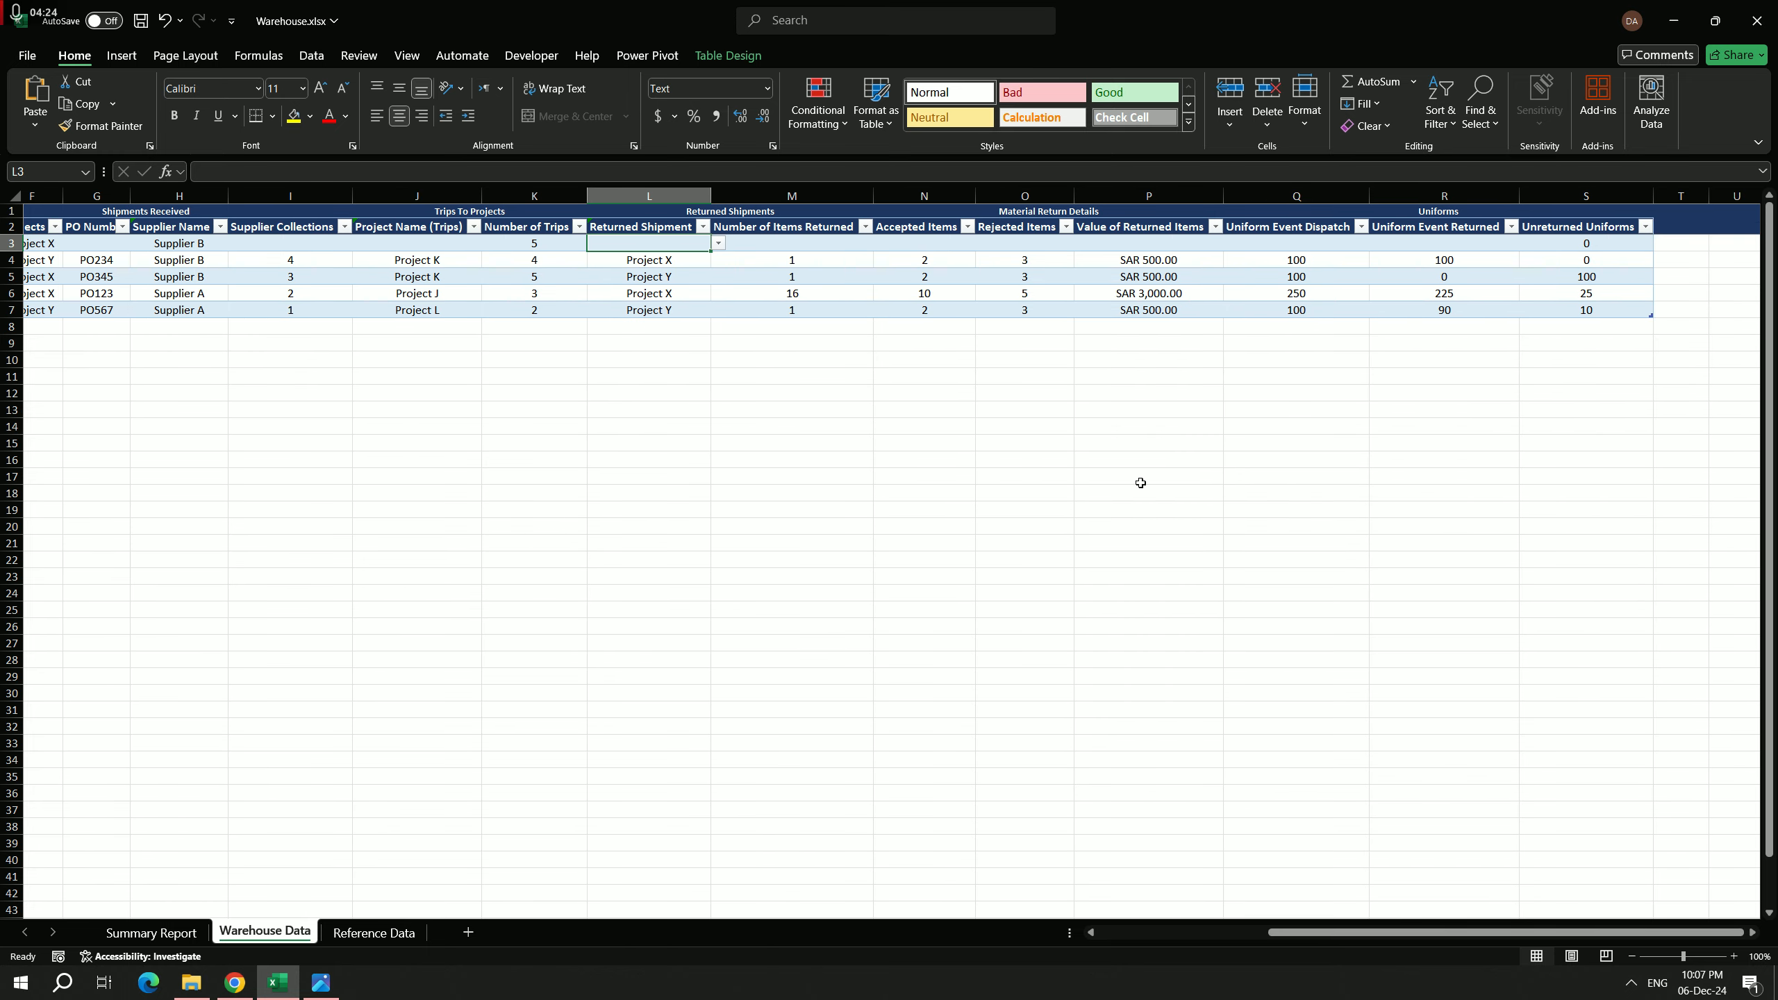
pyautogui.click(953, 241)
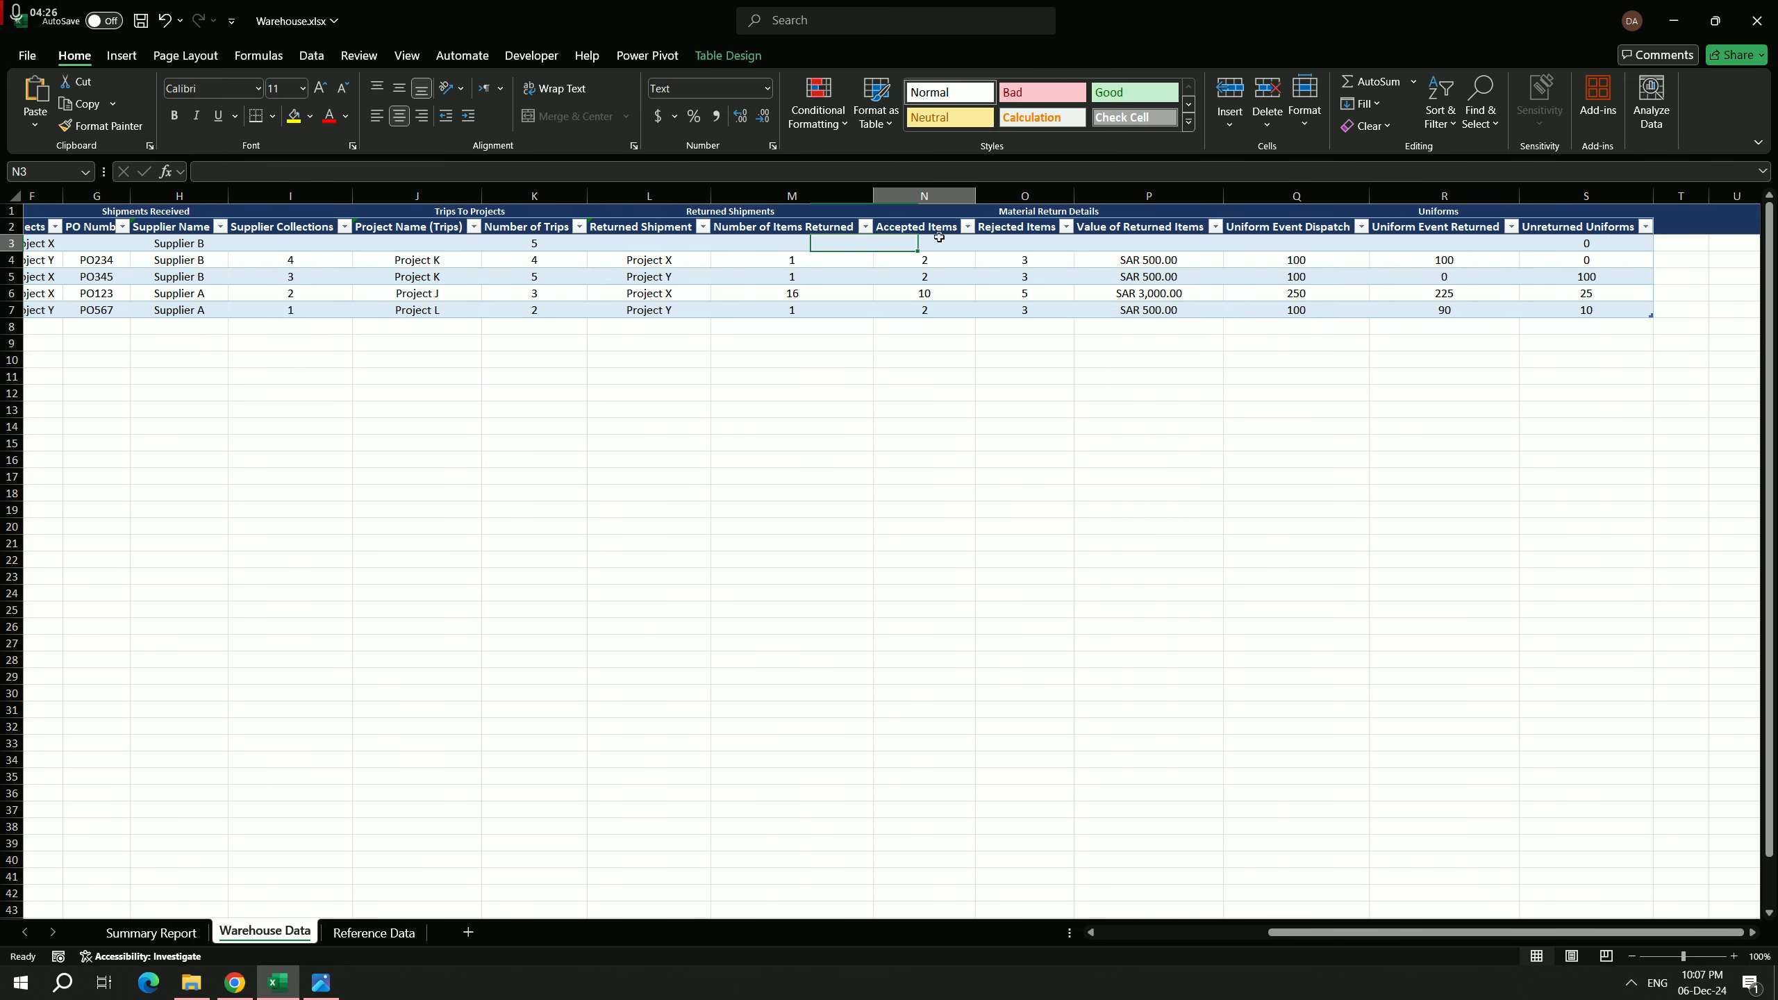
pyautogui.click(1032, 244)
pyautogui.click(1167, 247)
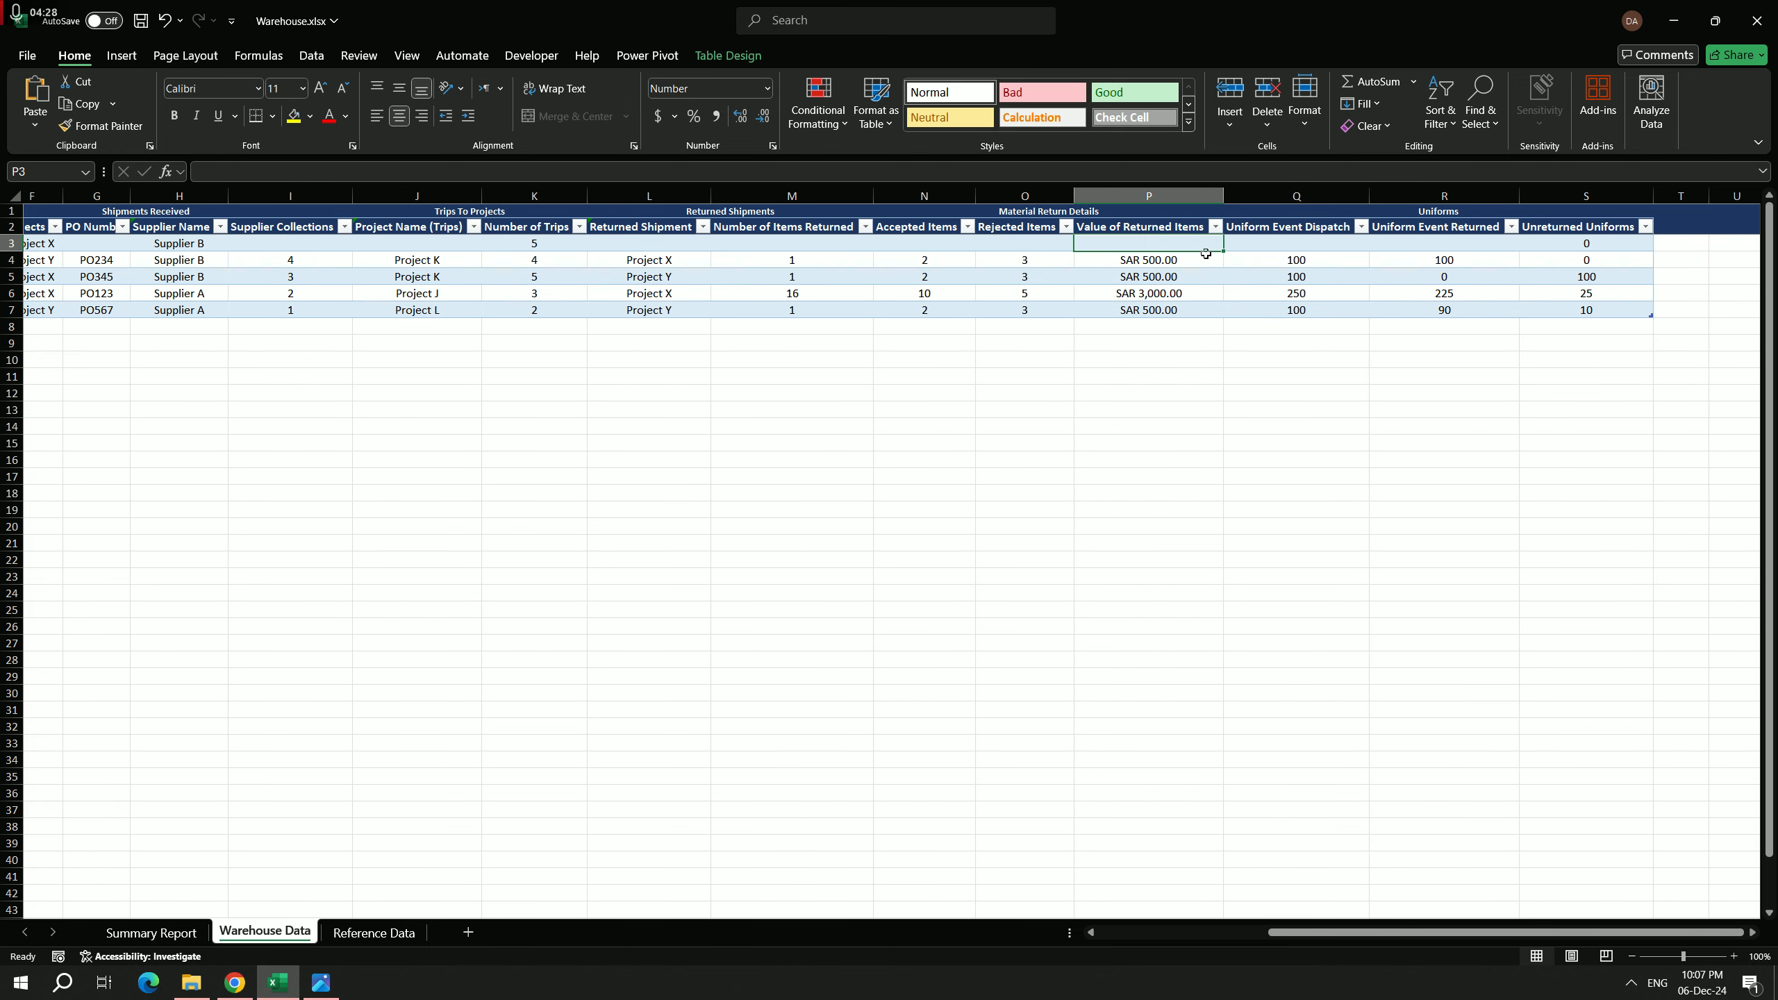
pyautogui.click(1159, 262)
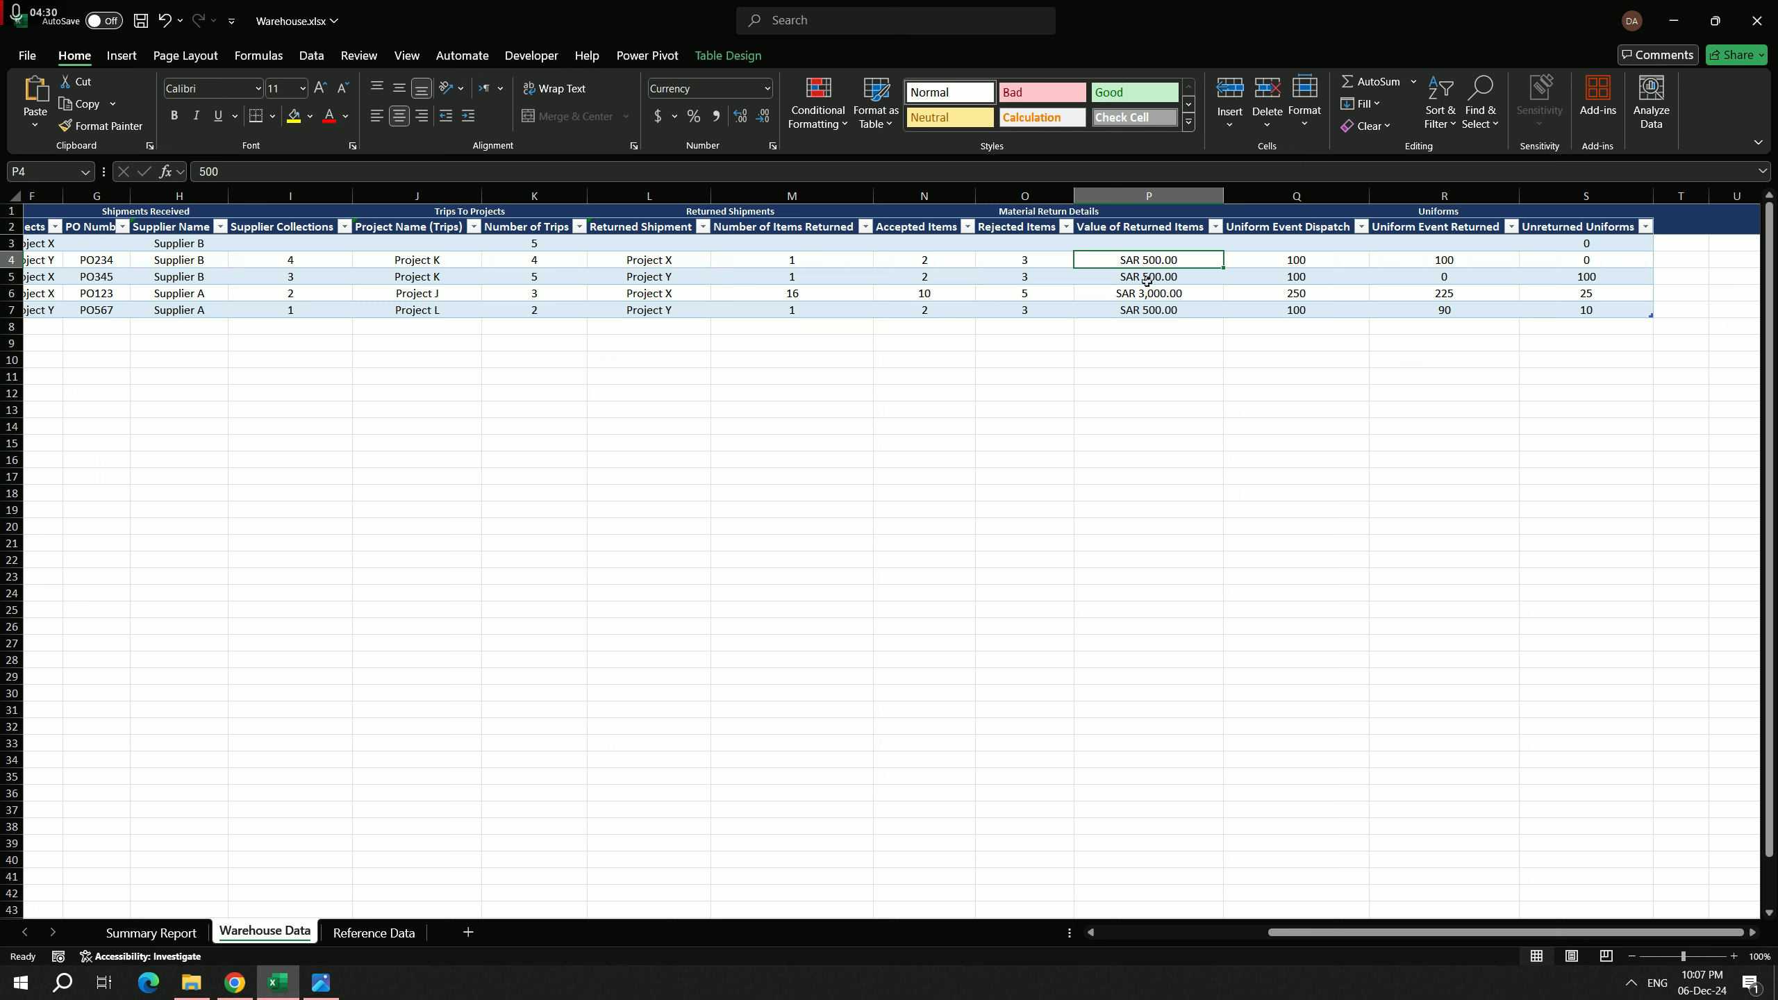
pyautogui.click(1151, 248)
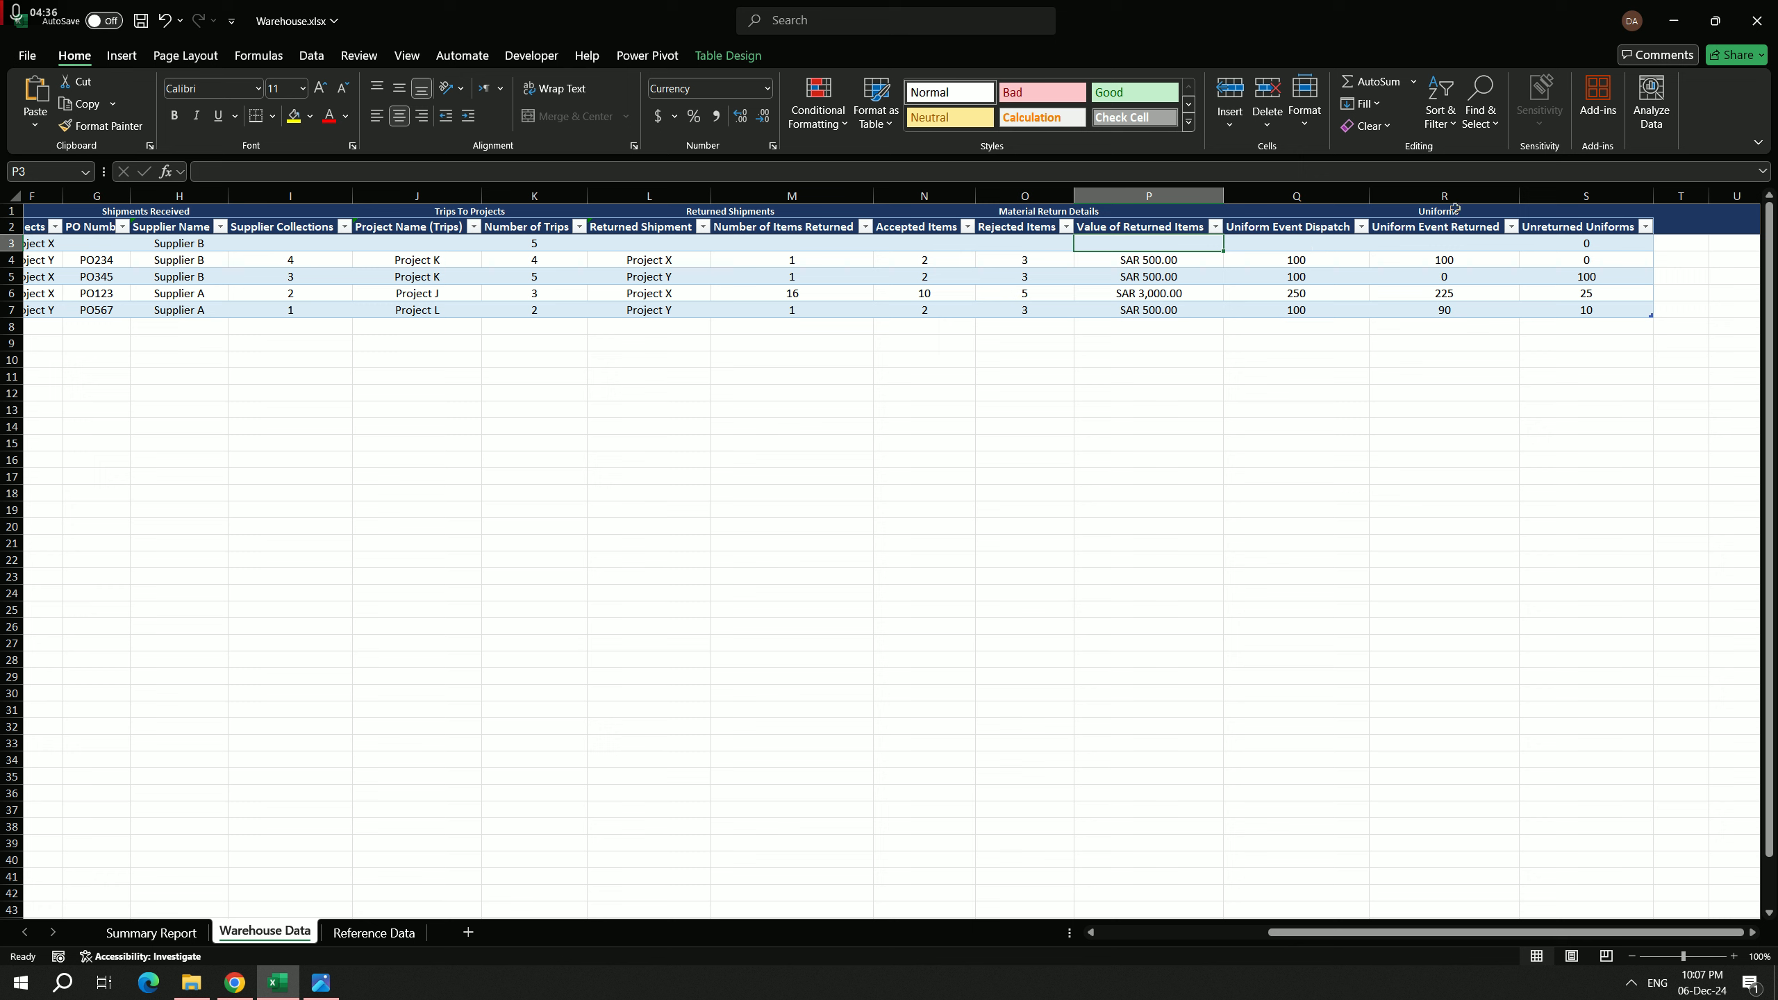
# Step: Examine the group headings above the table: Uniforms, Material Return Details, Returned Shipments and Trips To Projects
pyautogui.click(1318, 211)
pyautogui.click(1498, 278)
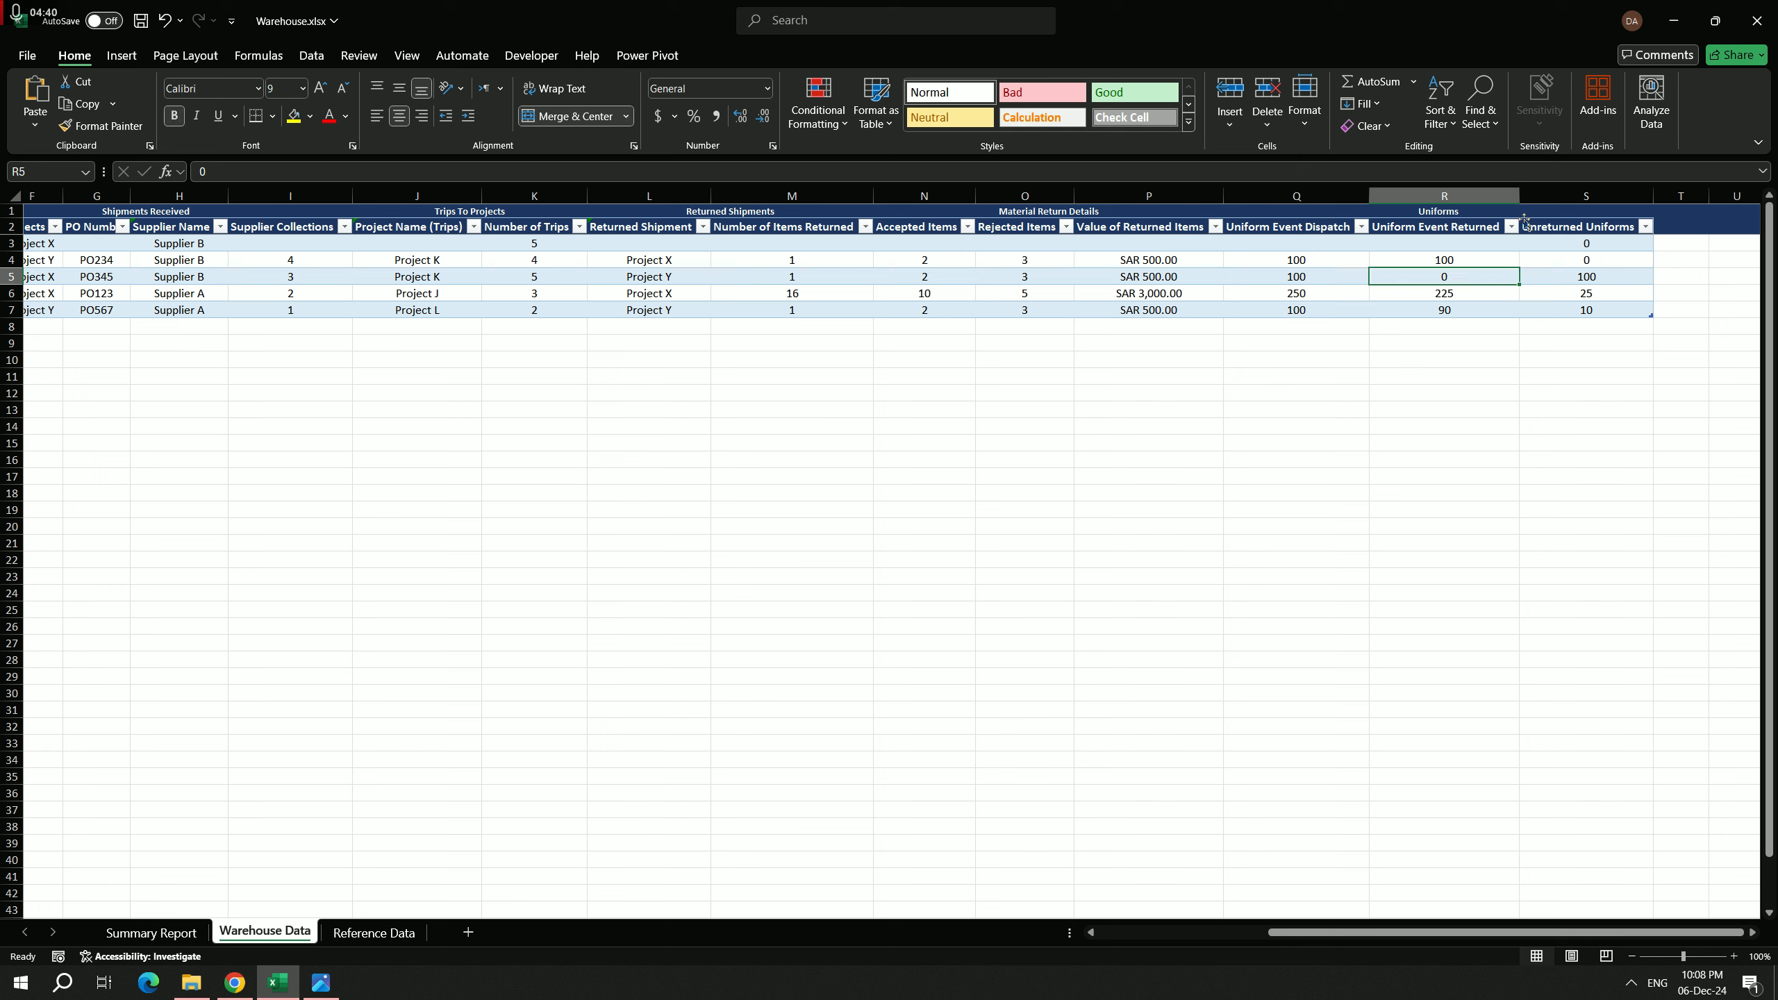
pyautogui.click(1323, 216)
pyautogui.click(1130, 217)
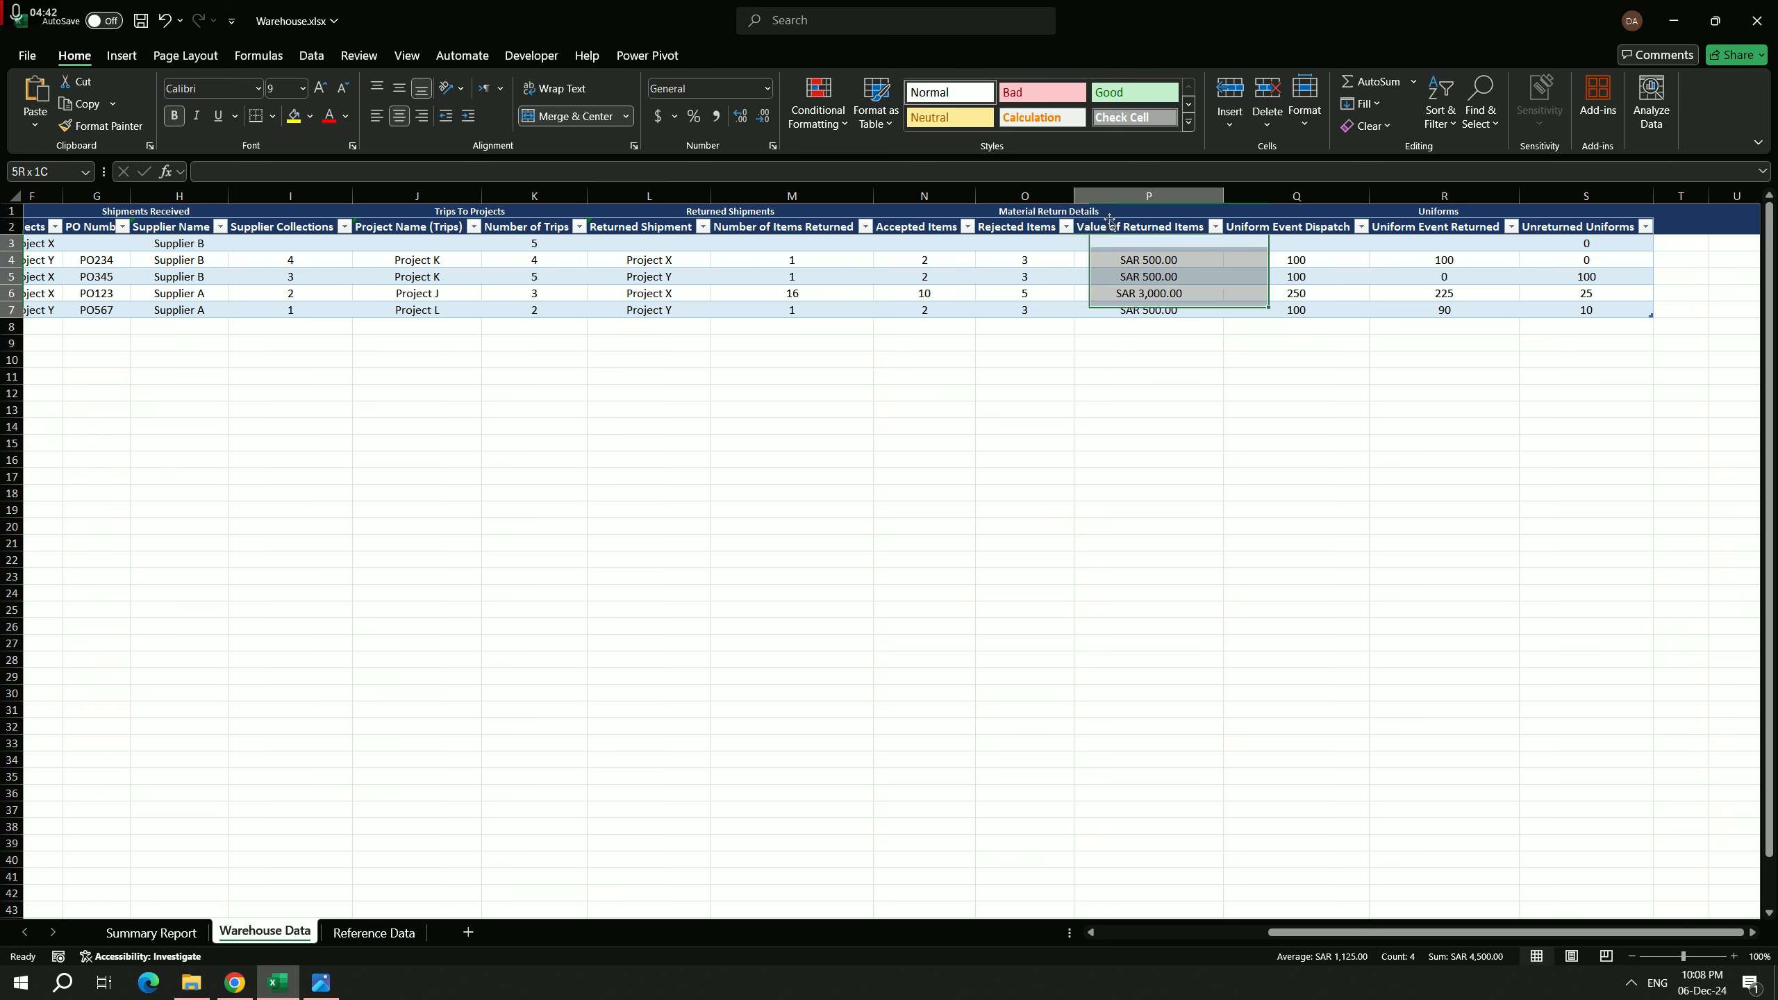
pyautogui.click(1128, 210)
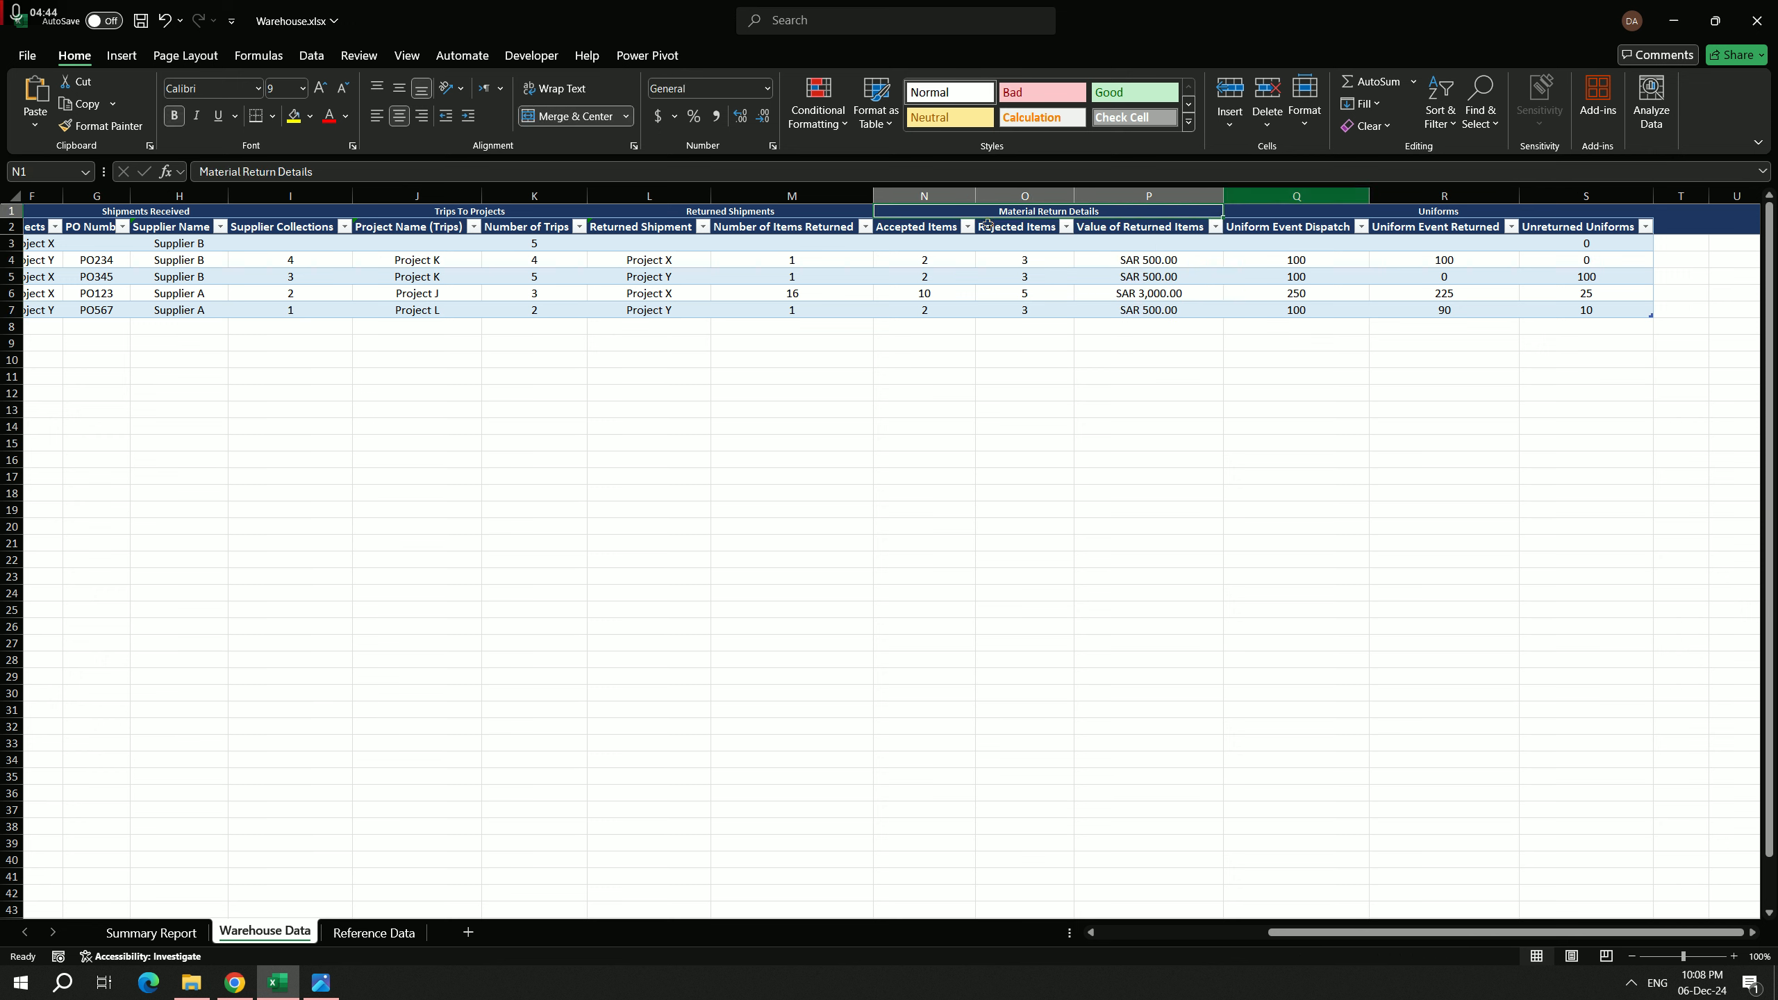
pyautogui.click(763, 210)
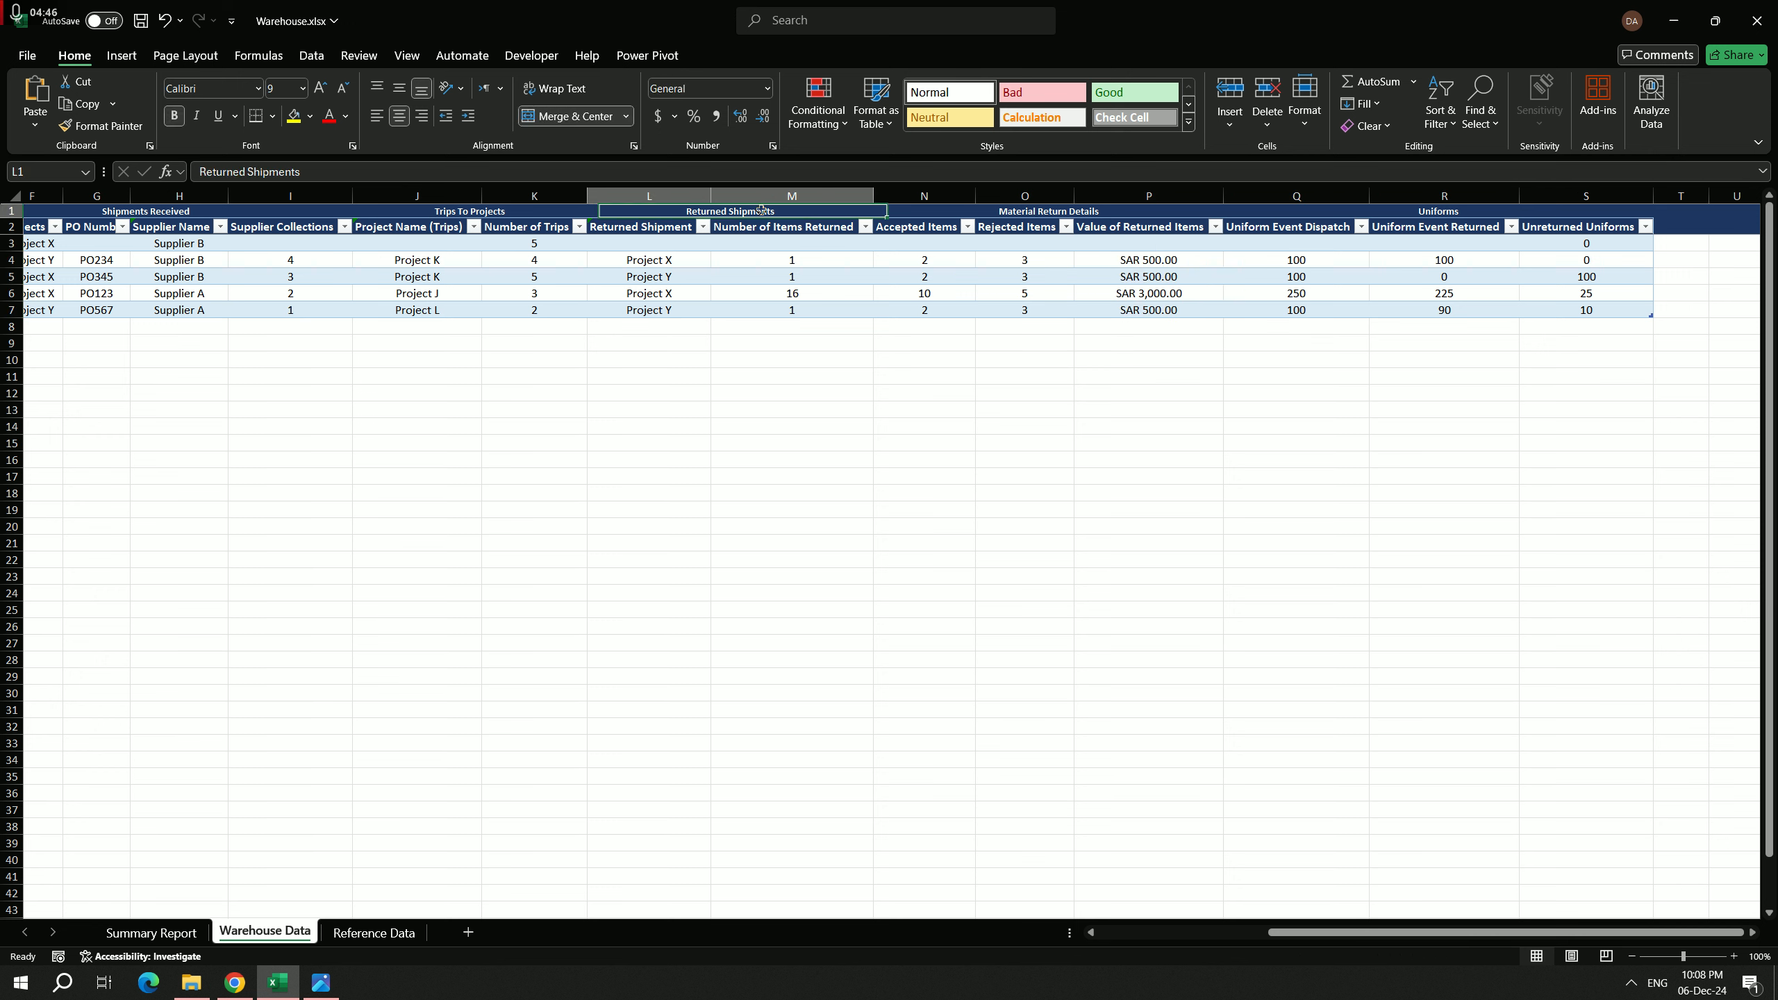
pyautogui.click(543, 210)
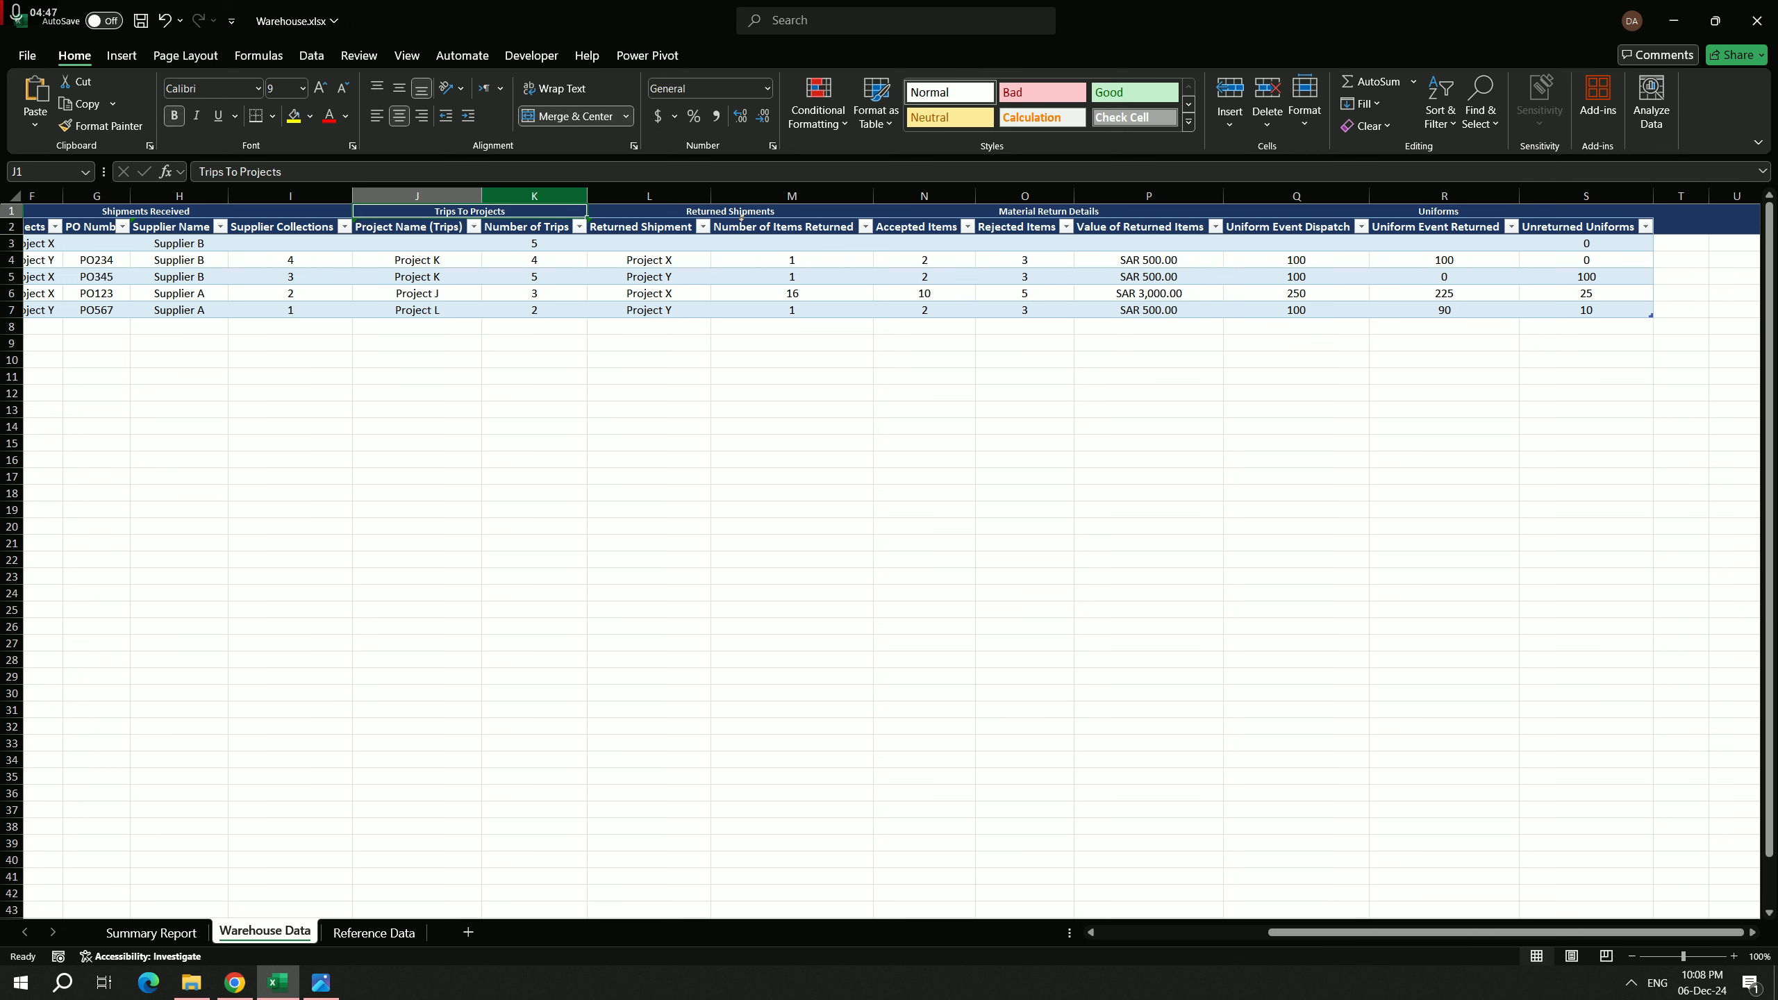
pyautogui.click(855, 211)
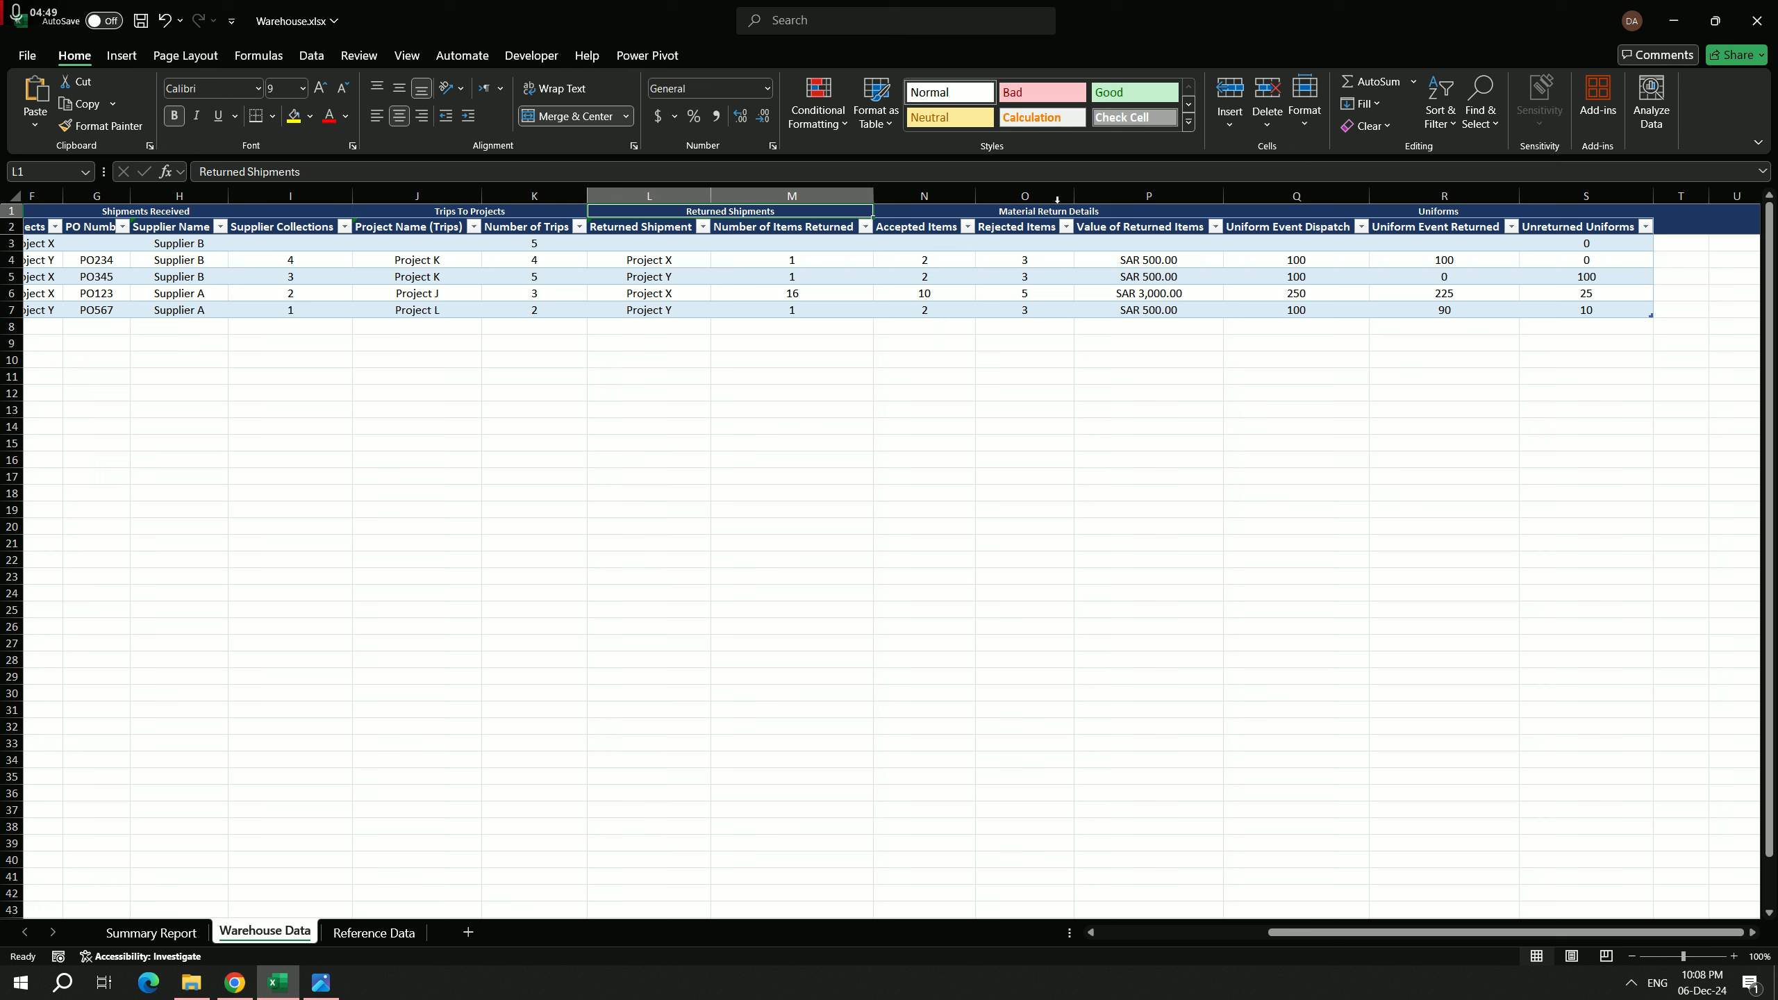
pyautogui.click(1450, 212)
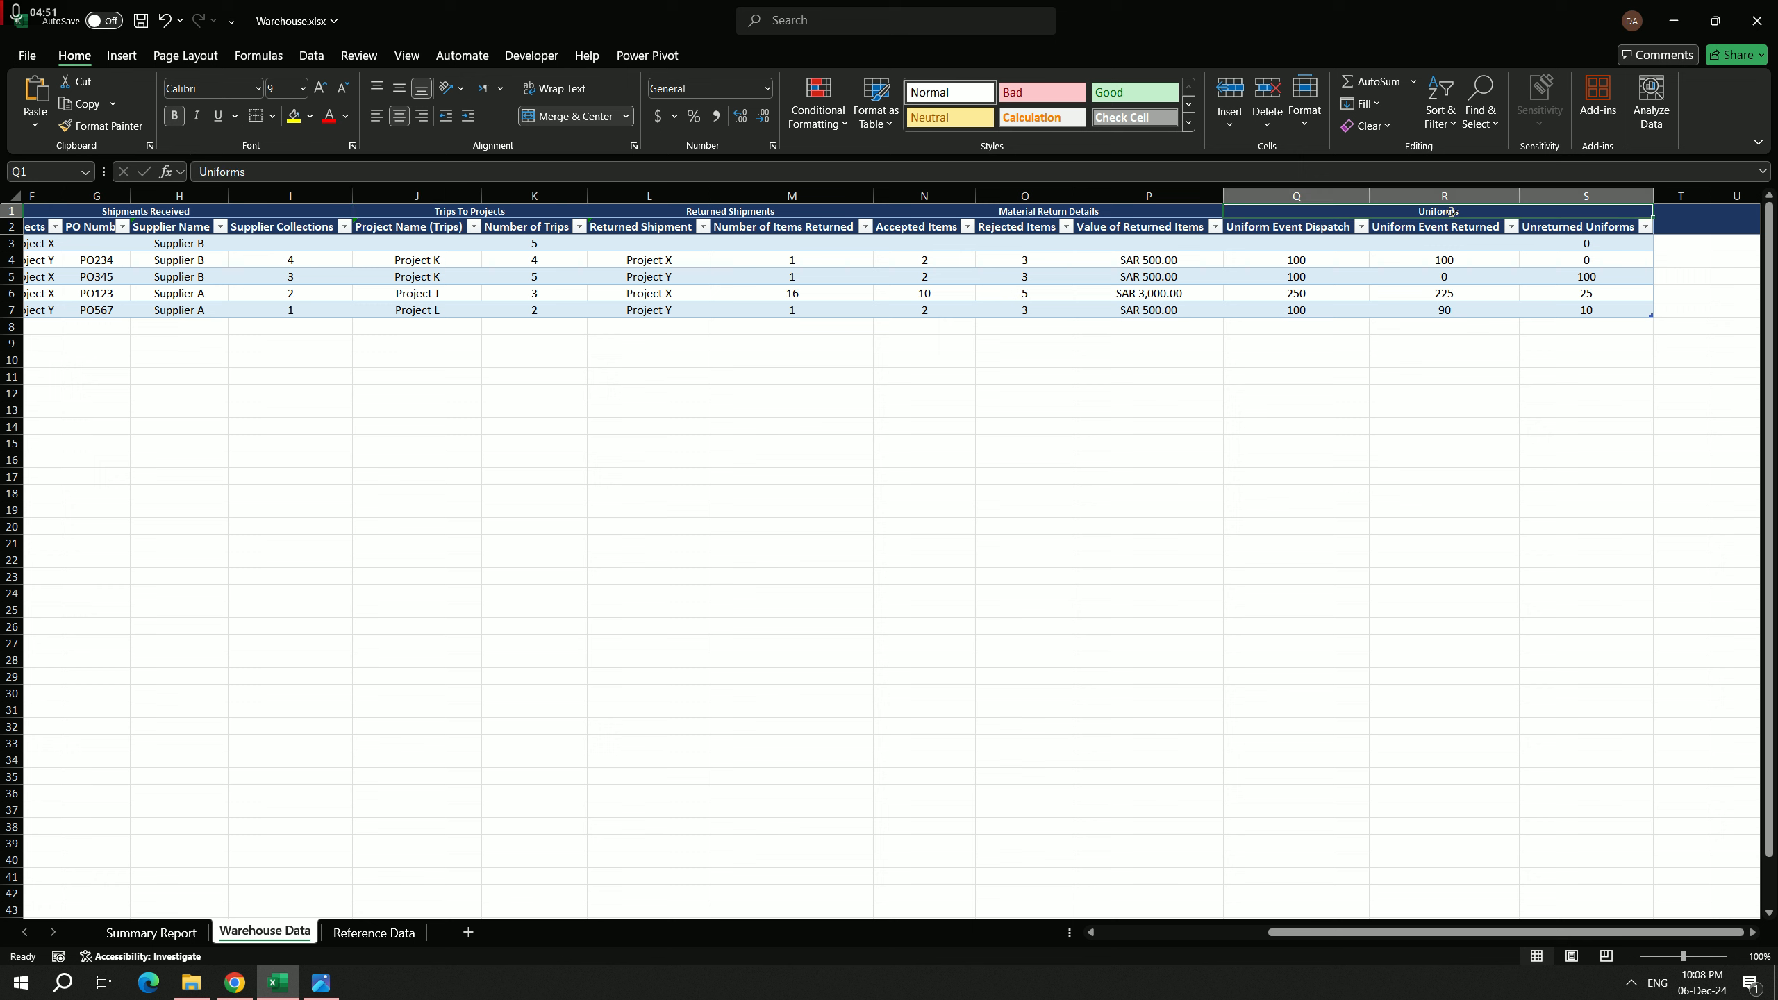
# Step: Set Uniform Event Dispatch in the first table row to 500 and select that row's Uniform Event Returned cell
pyautogui.click(1333, 249)
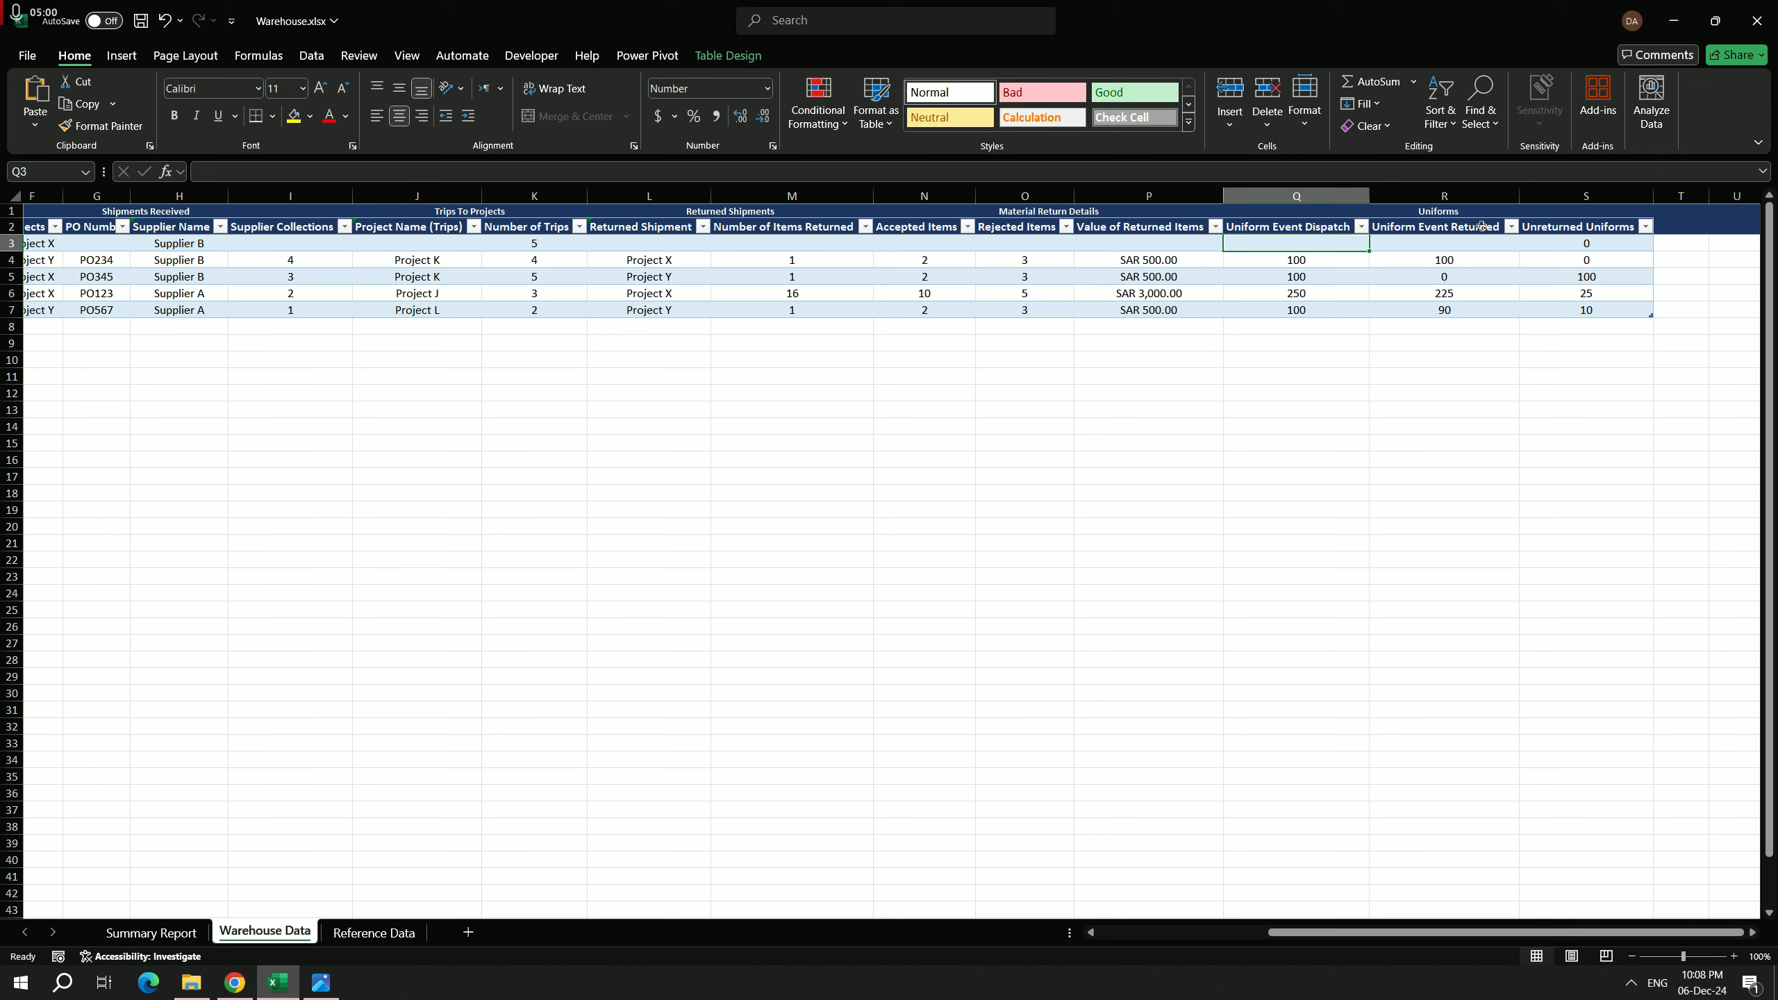
pyautogui.write('500')
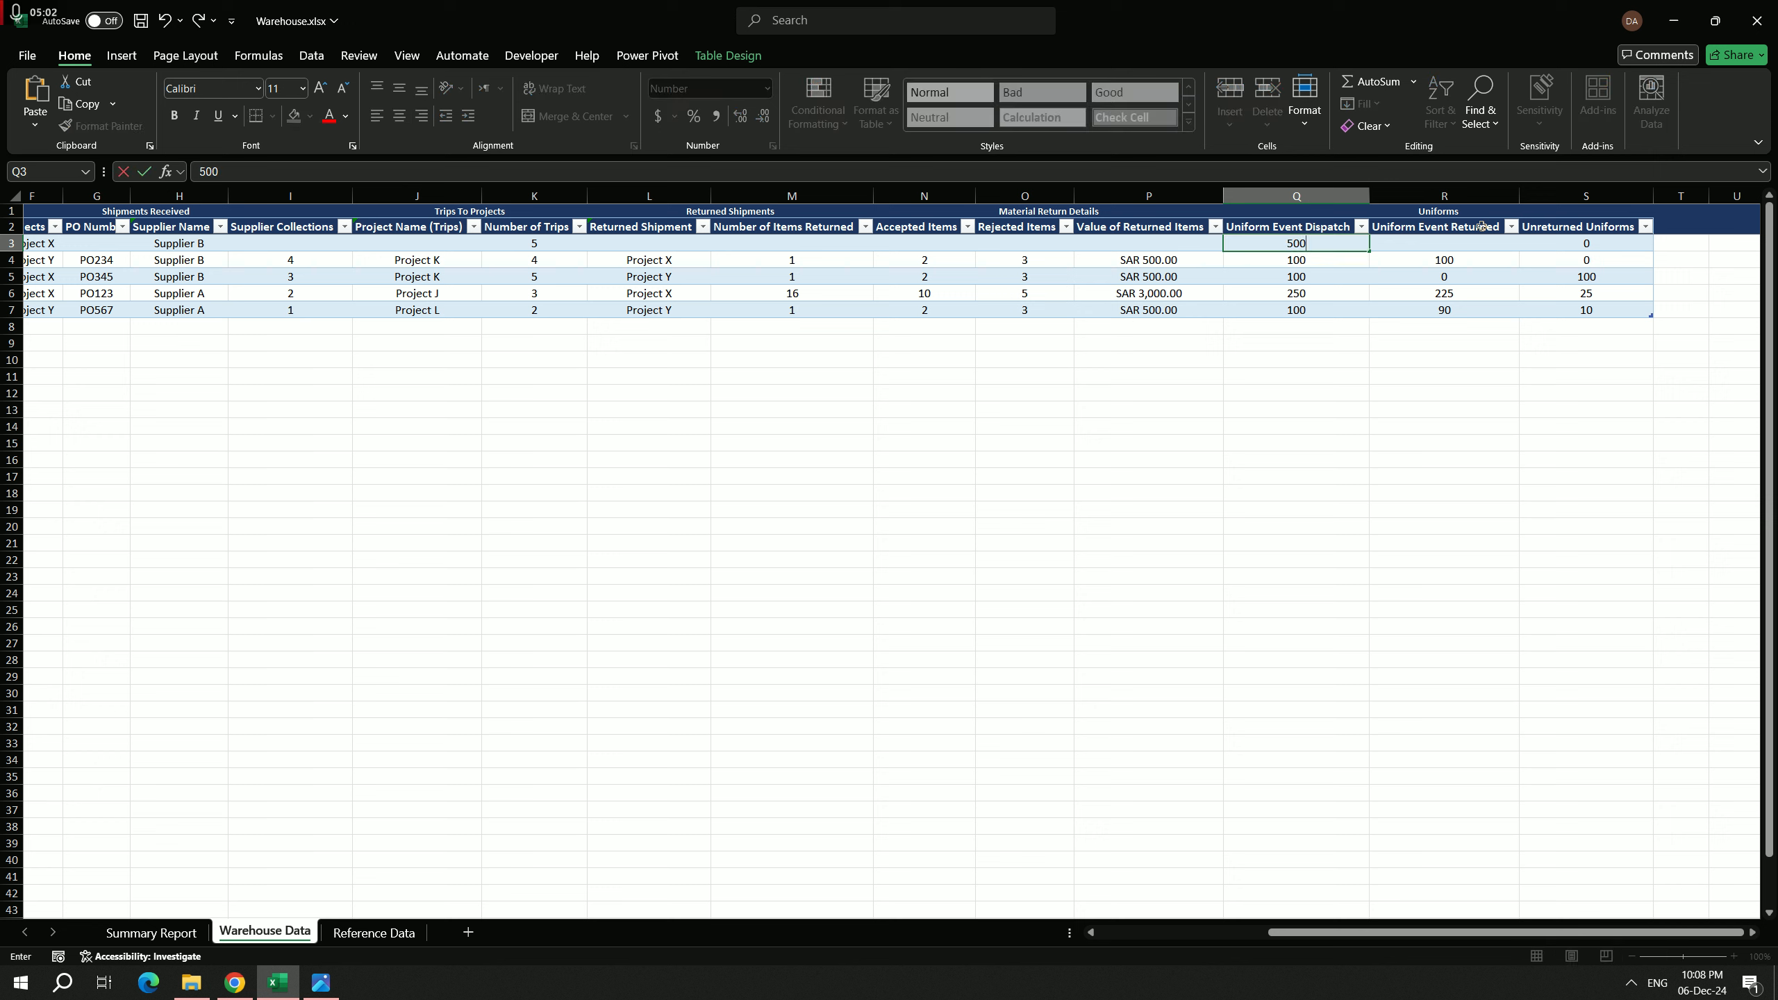
pyautogui.press('Return')
pyautogui.press('Up')
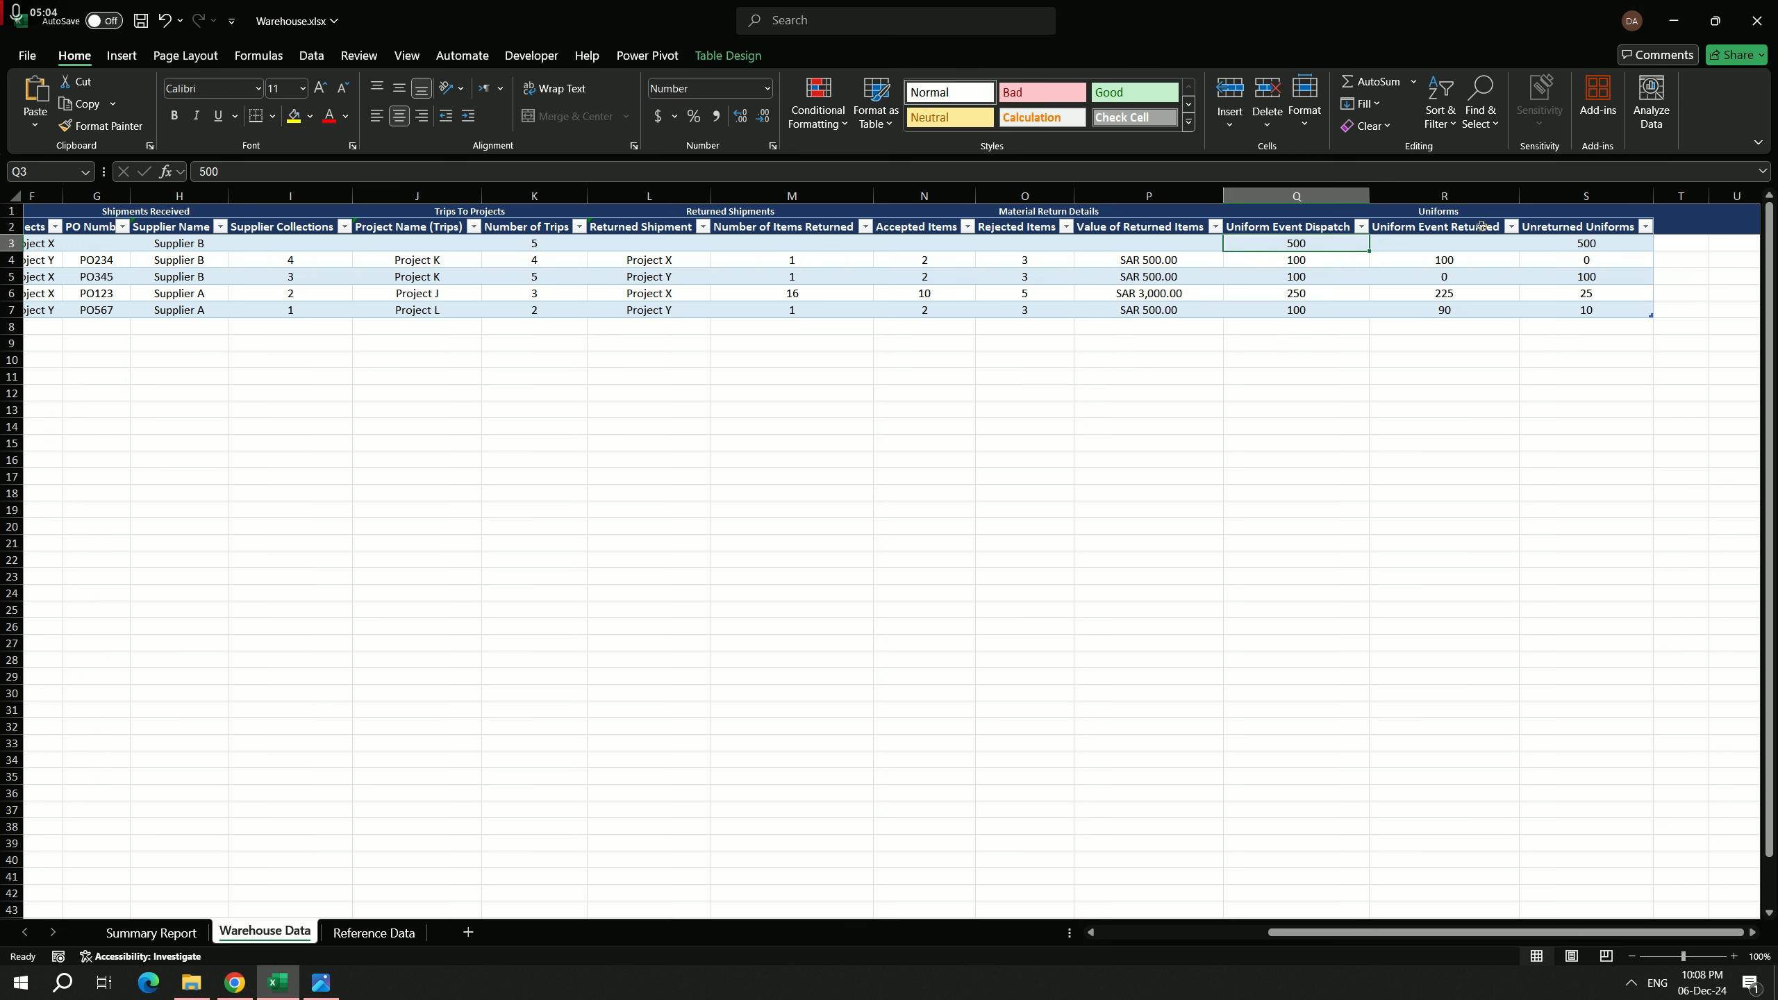
pyautogui.press('Right')
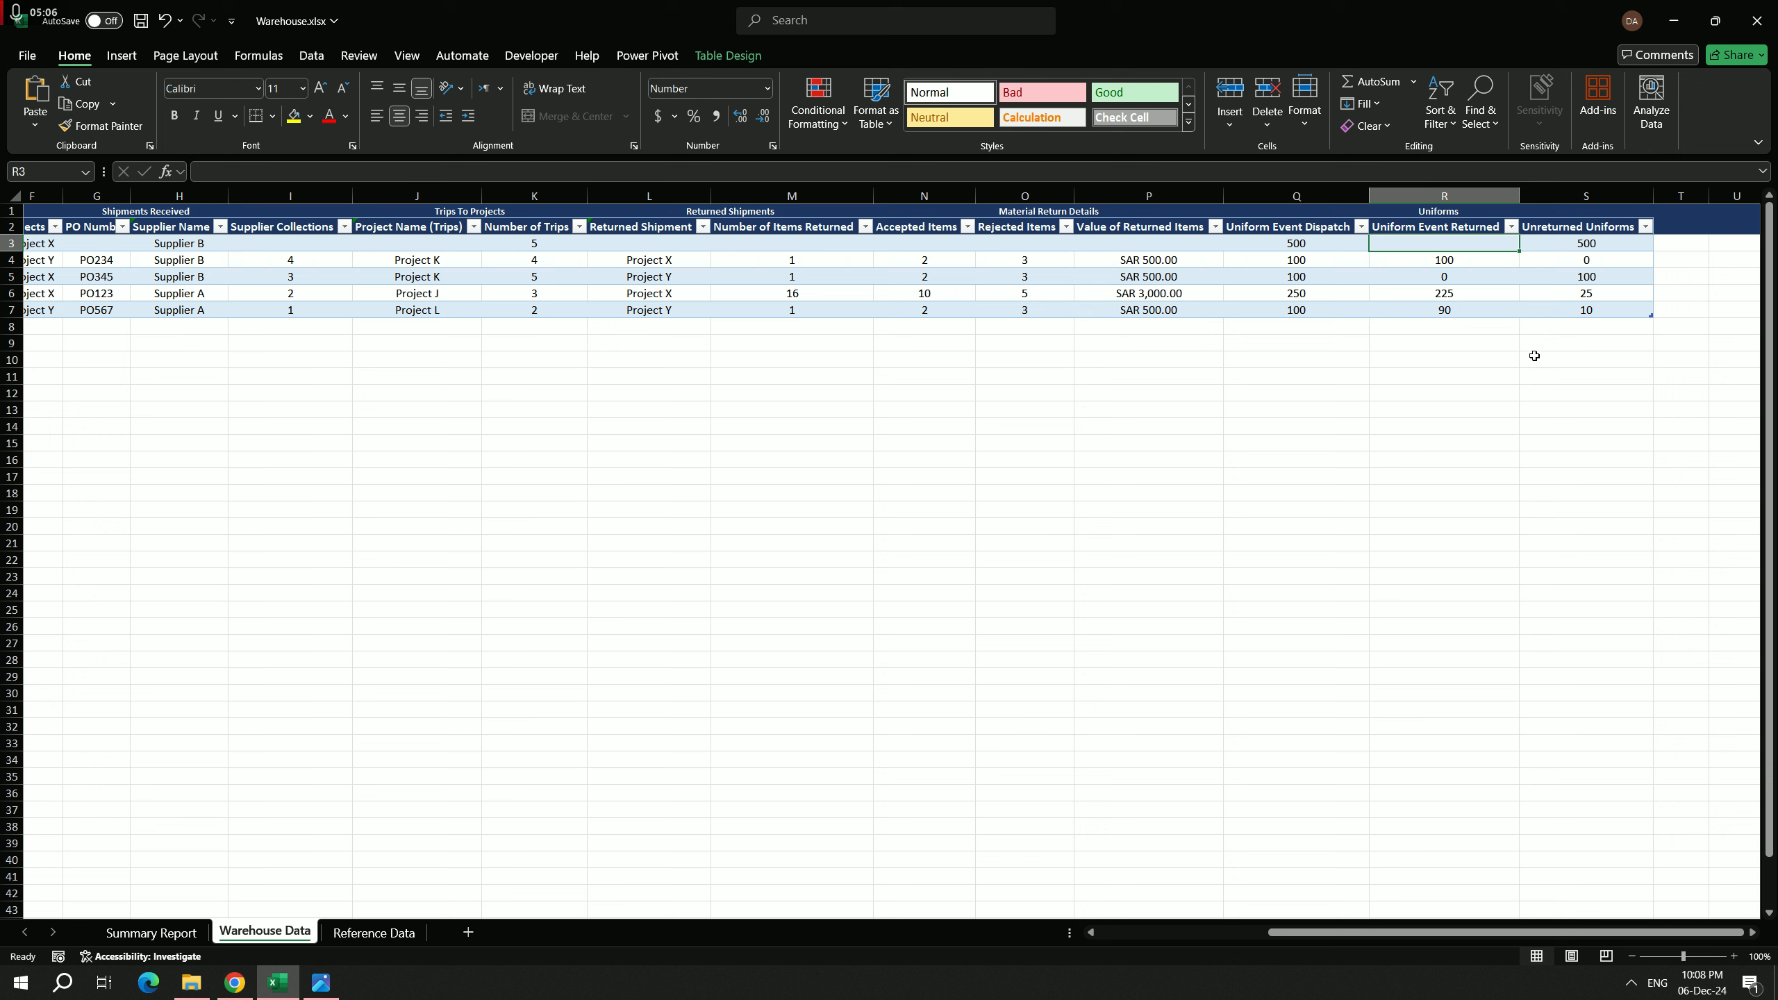
# Step: Set Uniform Event Returned in the first table row to 200 and check that row's Unreturned Uniforms formula
pyautogui.write('200')
pyautogui.press('Return')
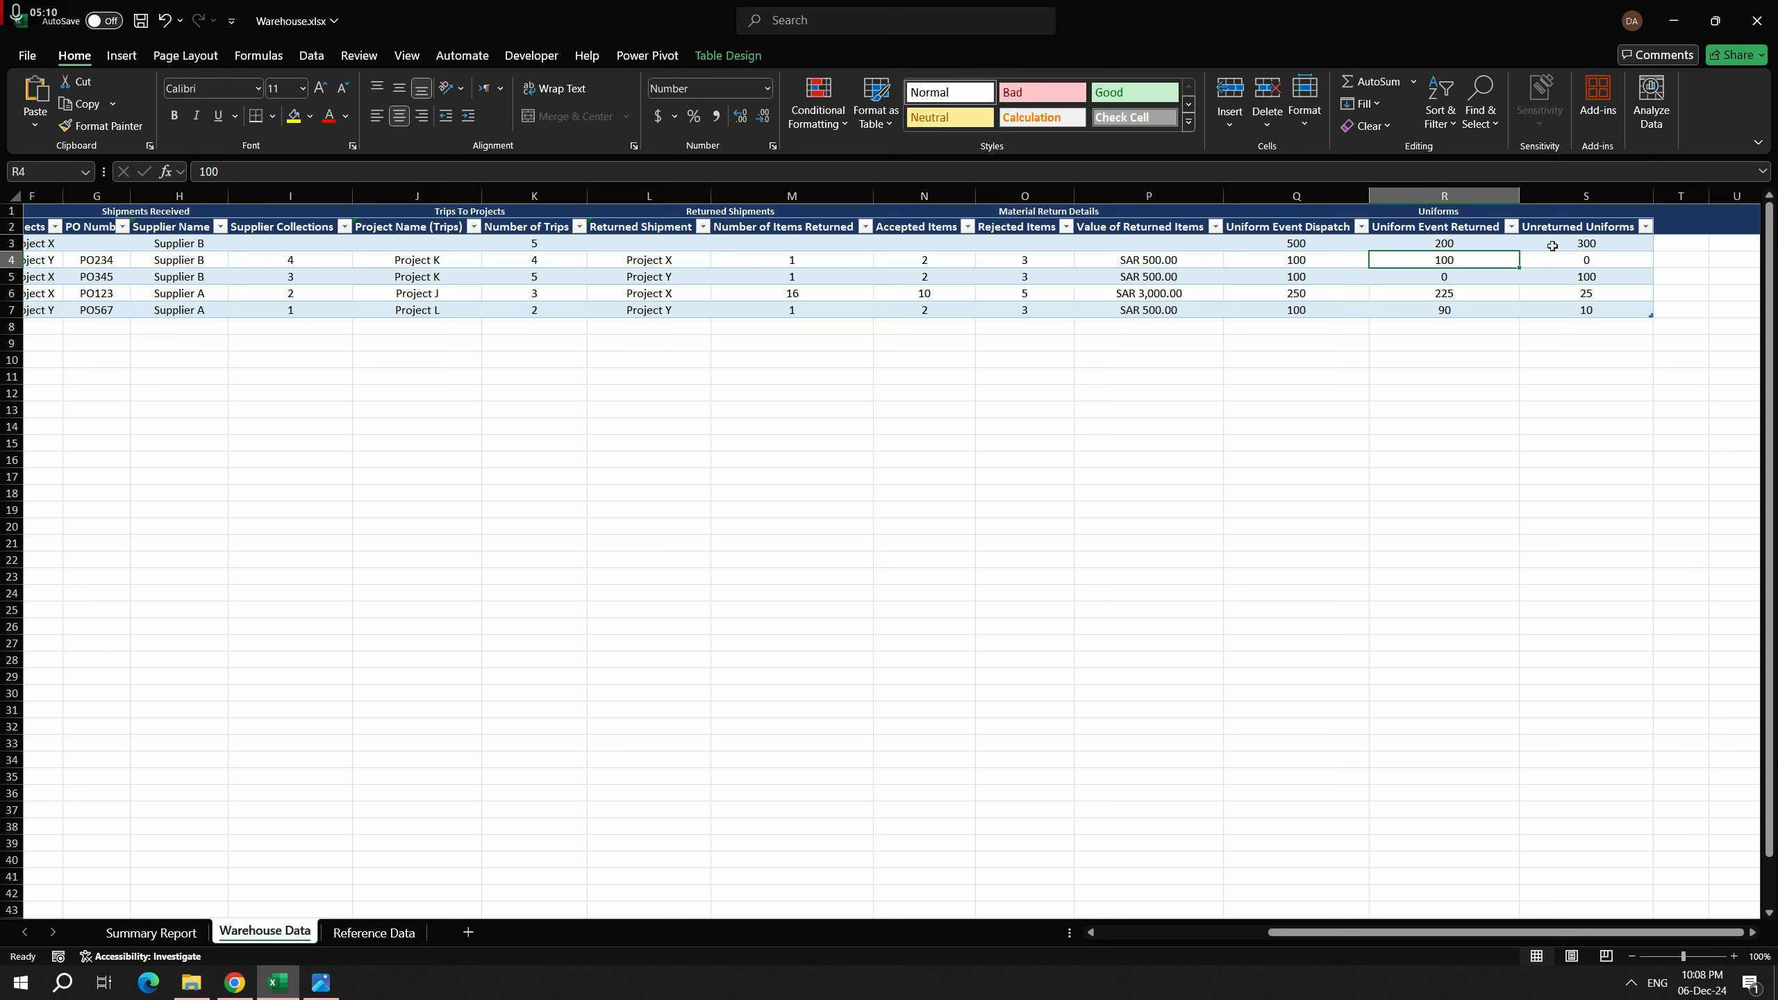
pyautogui.click(1575, 245)
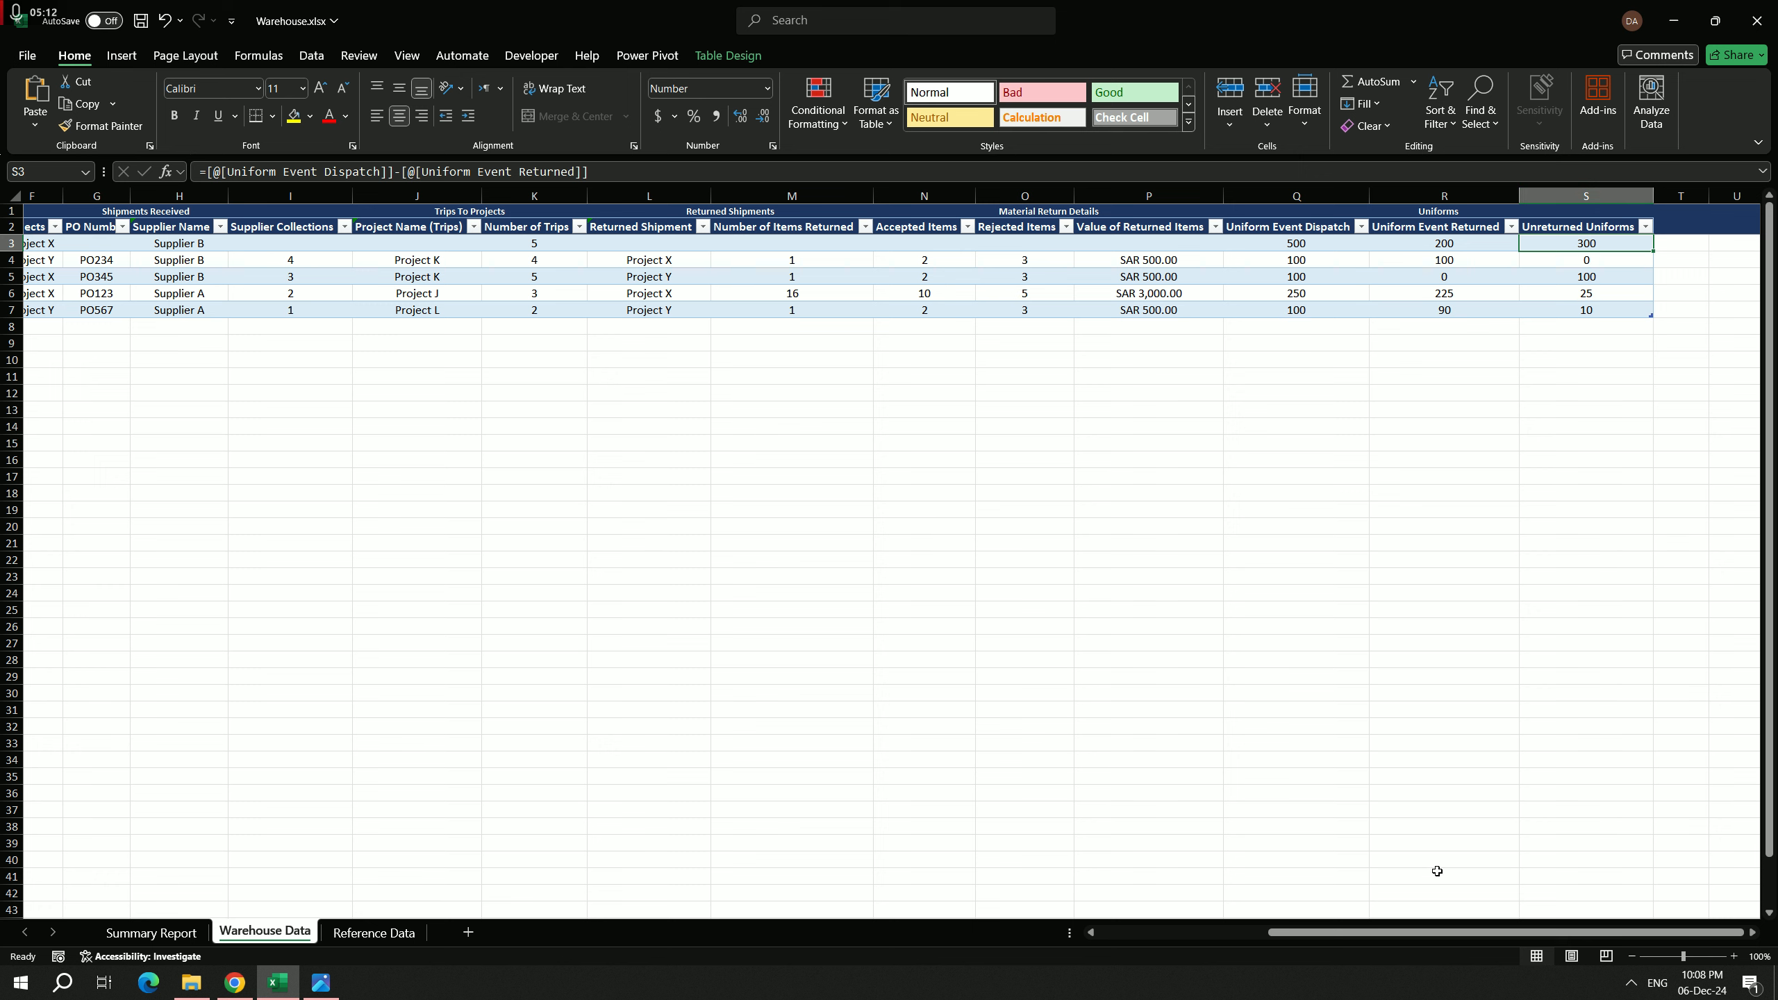
# Step: Select the whole Warehouse Data table from its Date column, and inspect the Archive Status formula in the last and first rows
pyautogui.moveTo(1447, 934); pyautogui.dragTo(1167, 783)
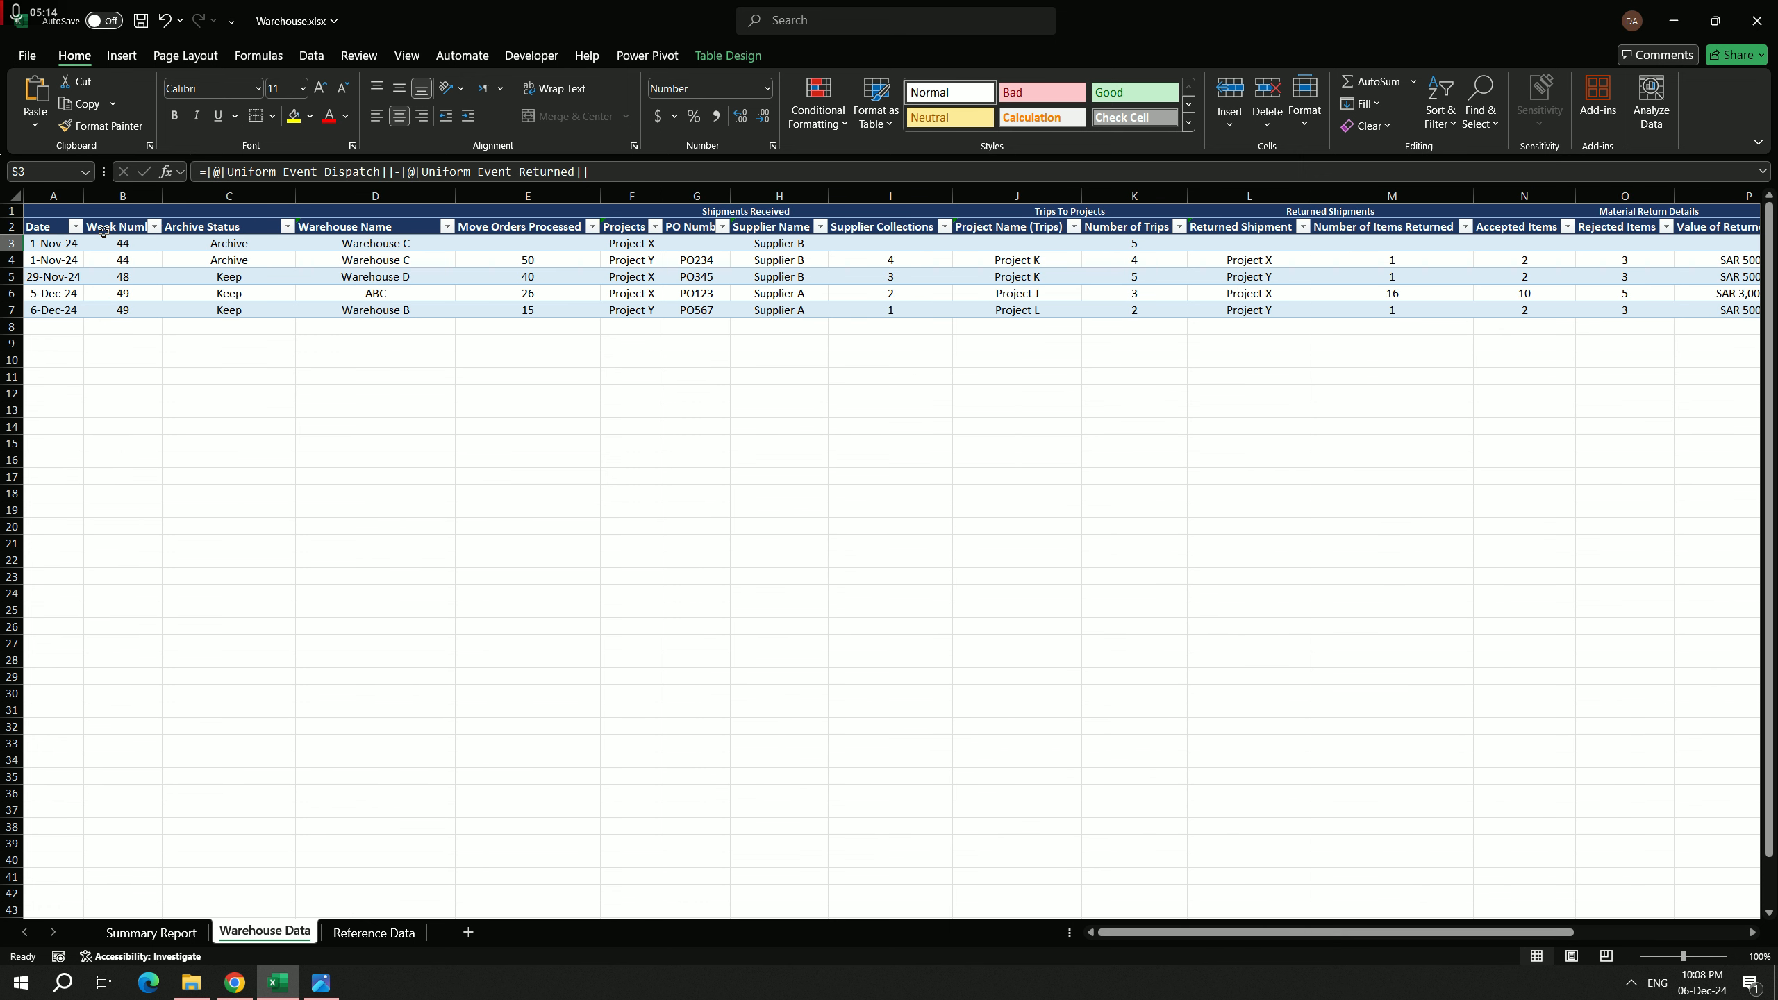
pyautogui.click(54, 245)
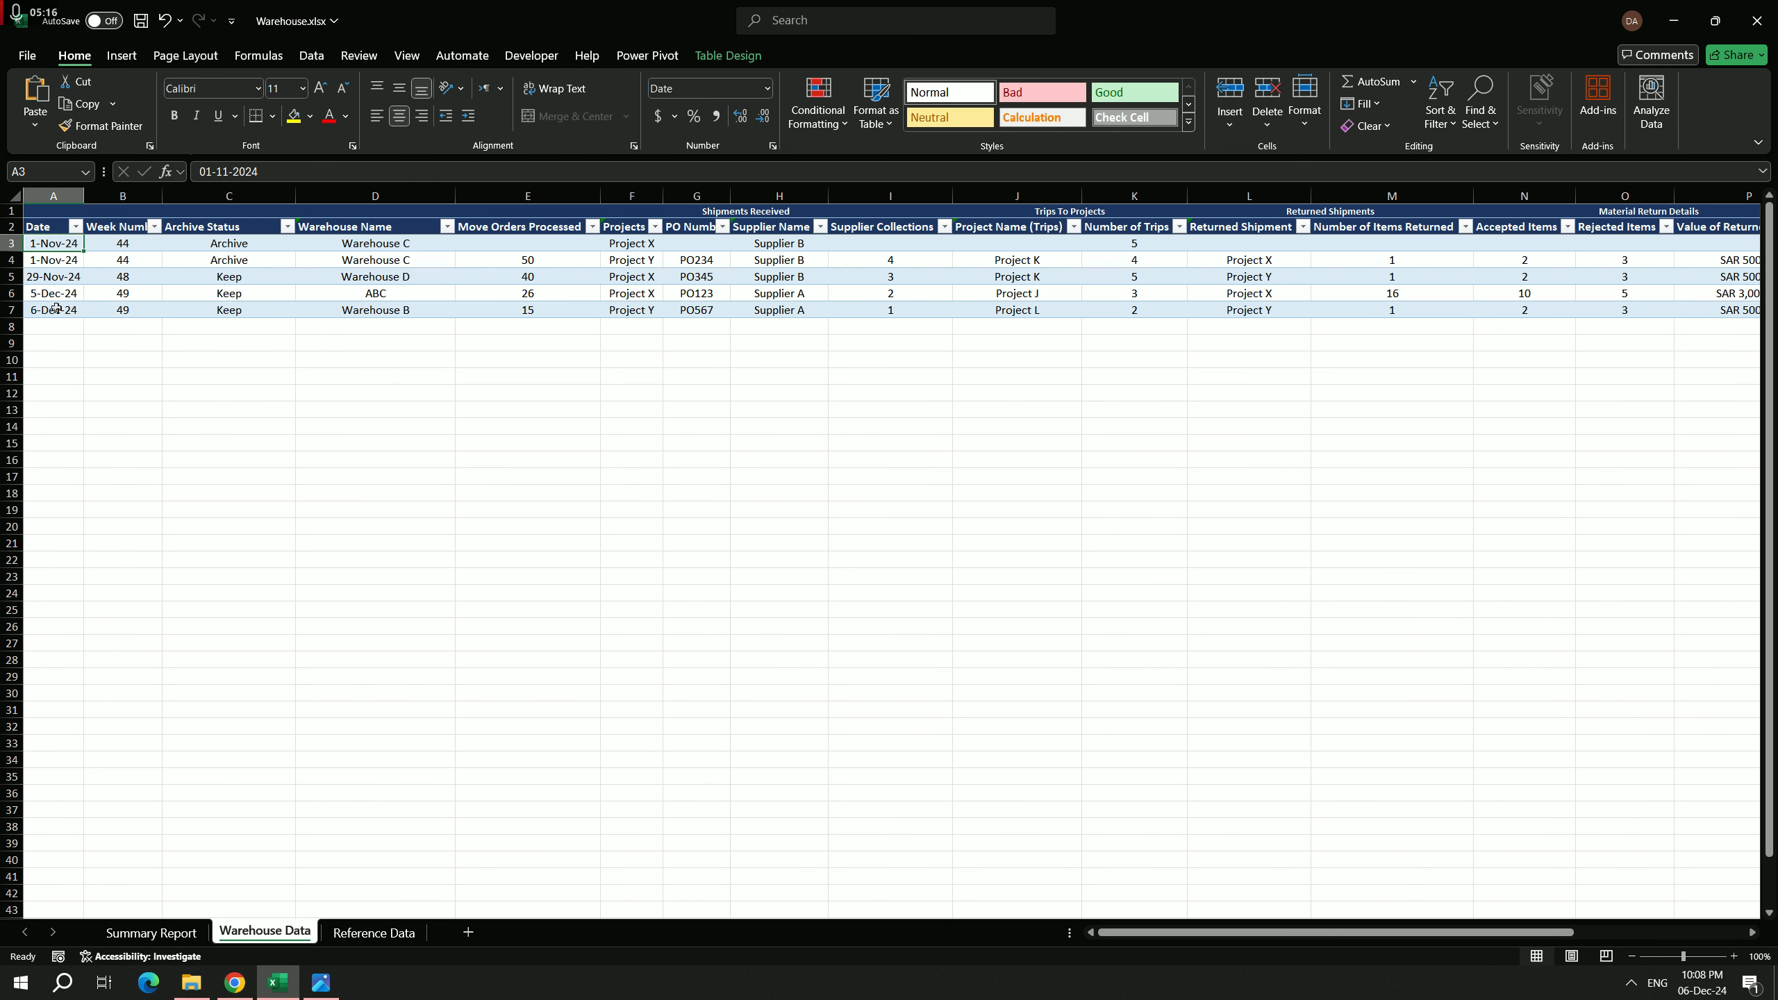
pyautogui.hotkey('ctrl', 'a')
pyautogui.hotkey('ctrl', 'a')
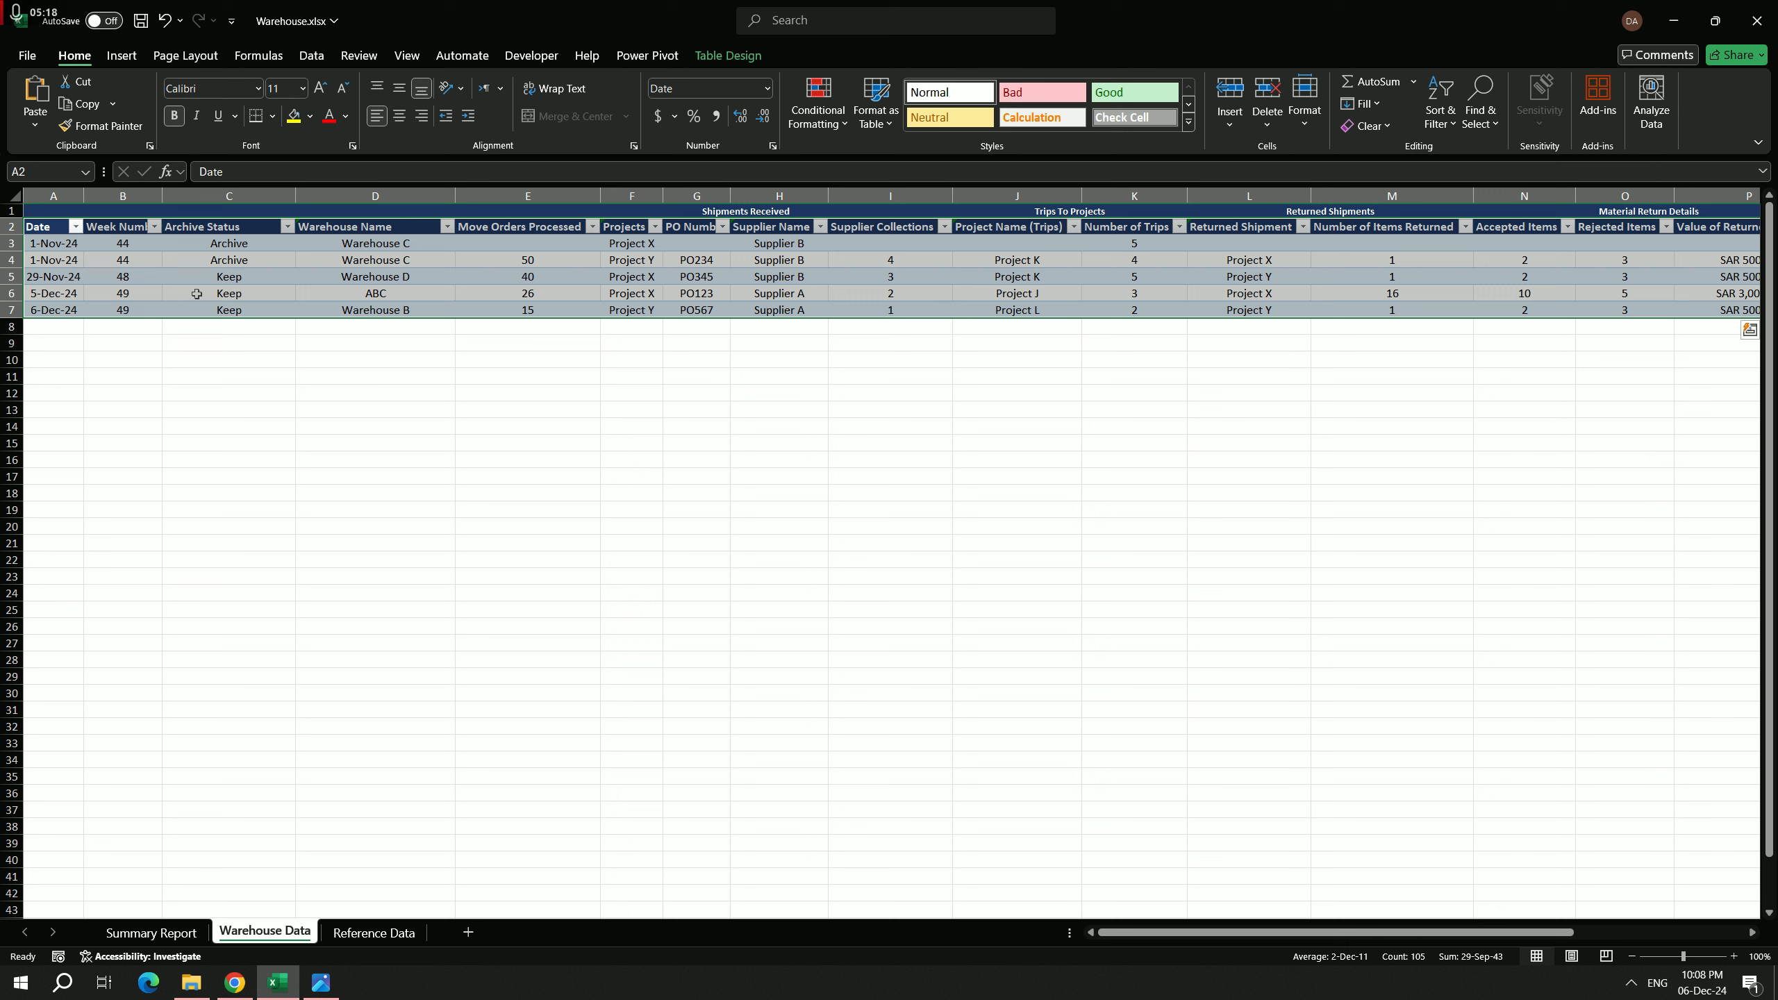
pyautogui.click(221, 309)
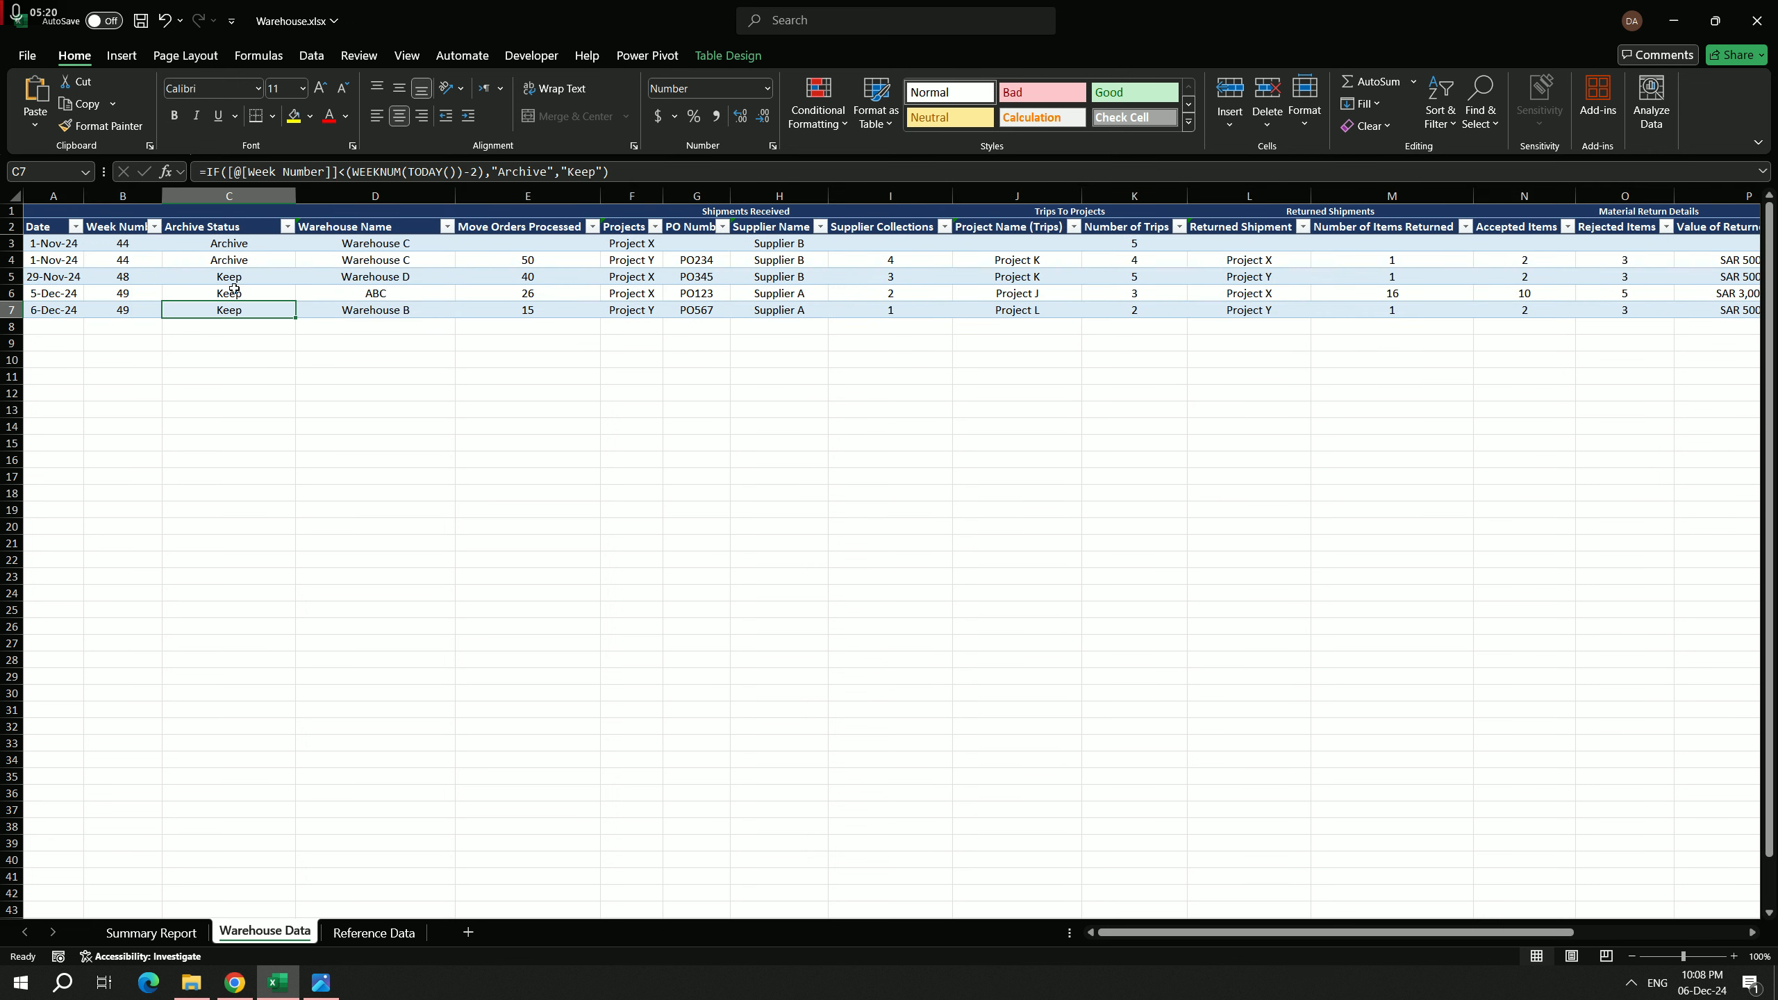
pyautogui.click(253, 248)
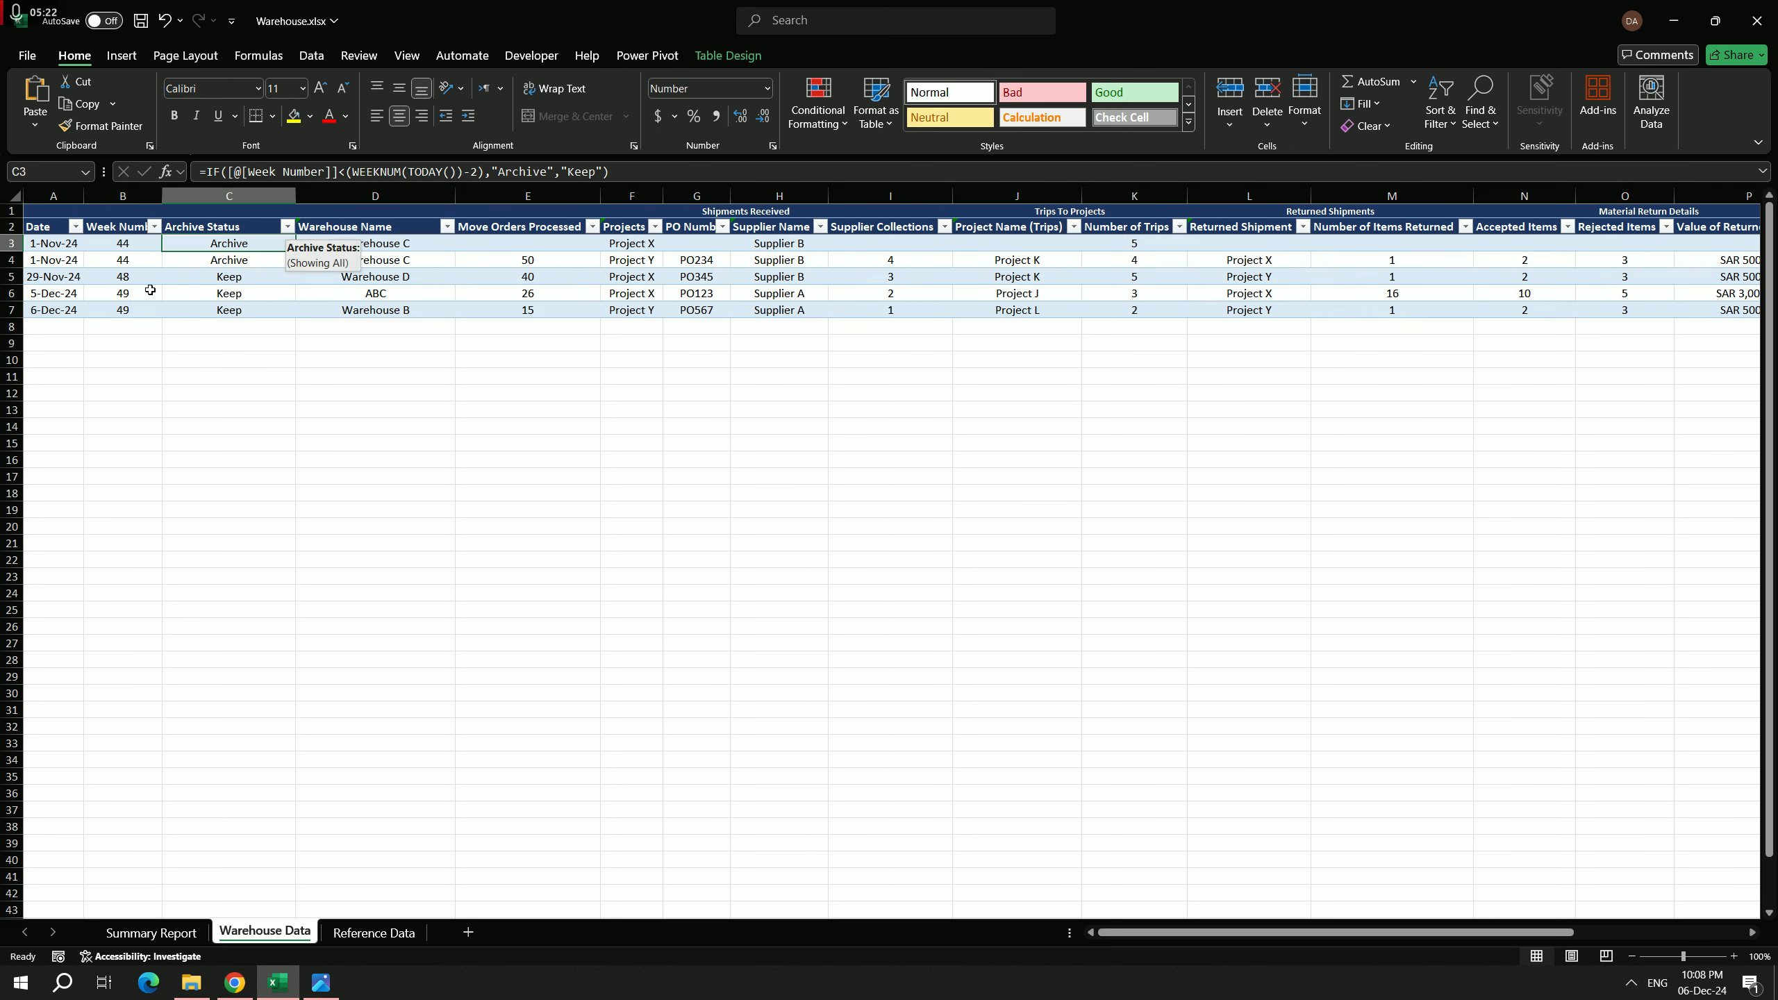
# Step: Filter the Archive Status column to exclude Archive and show only Keep rows, and recheck its filter options
pyautogui.click(287, 227)
pyautogui.click(110, 467)
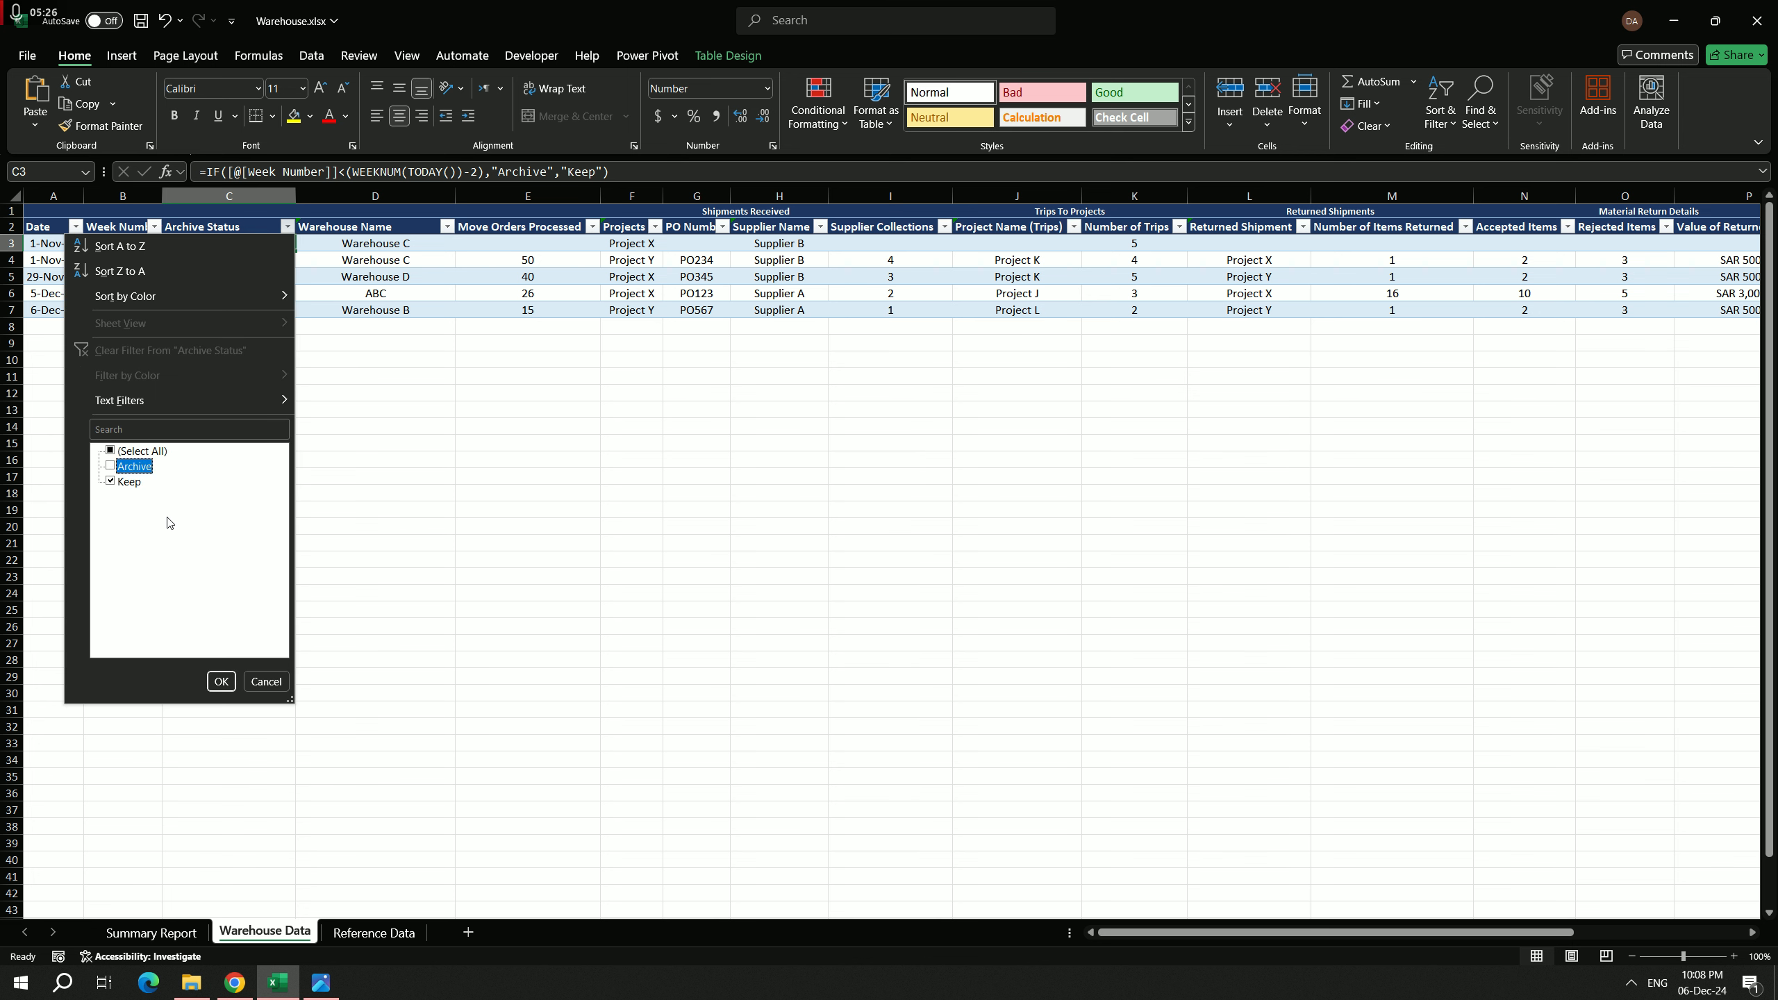
pyautogui.click(221, 681)
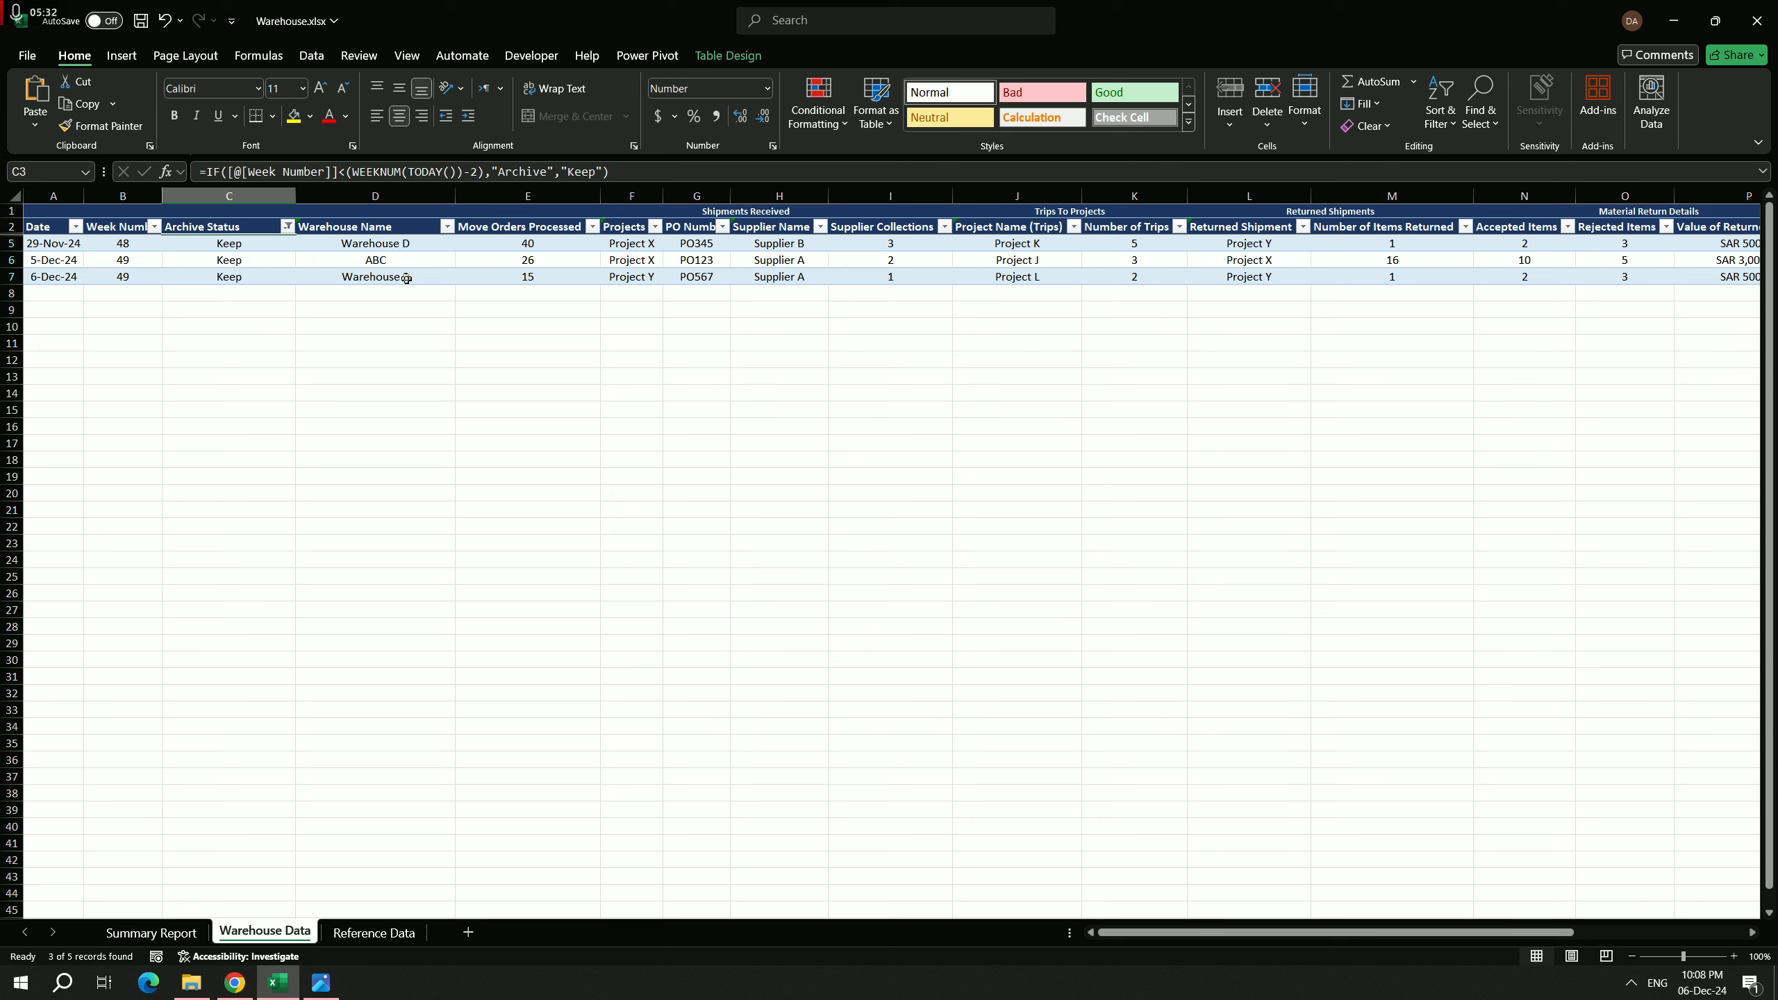
pyautogui.click(287, 226)
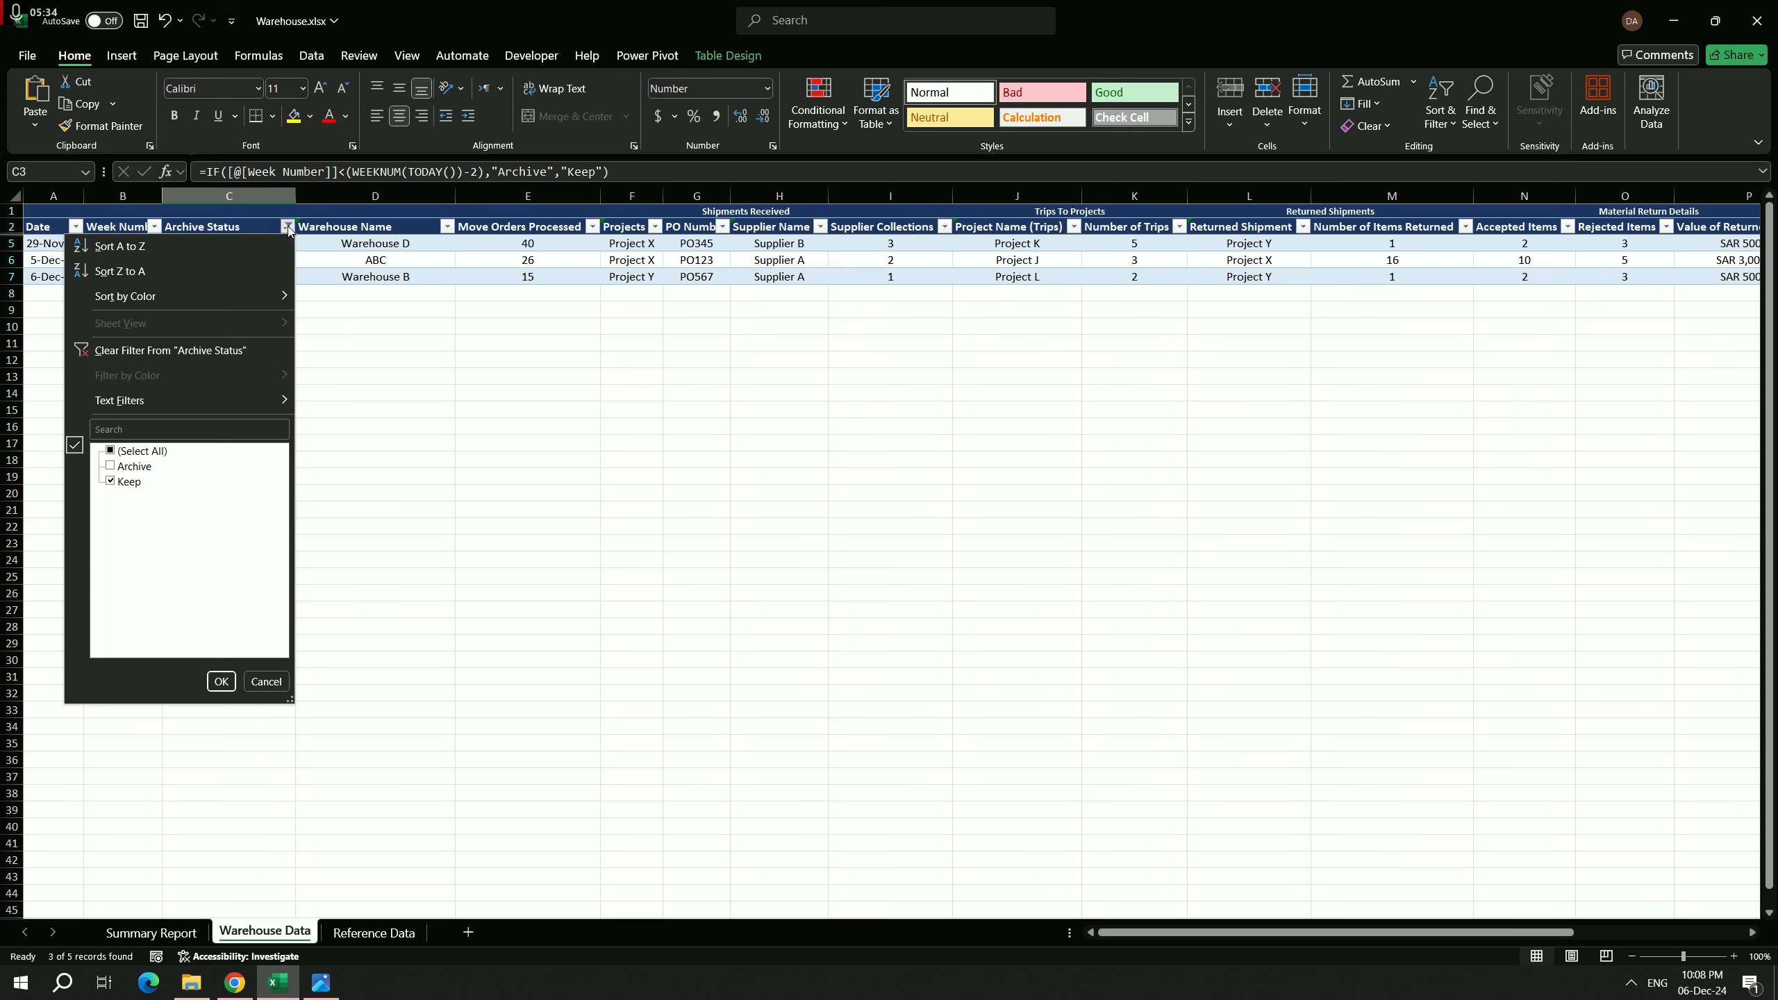
pyautogui.click(287, 227)
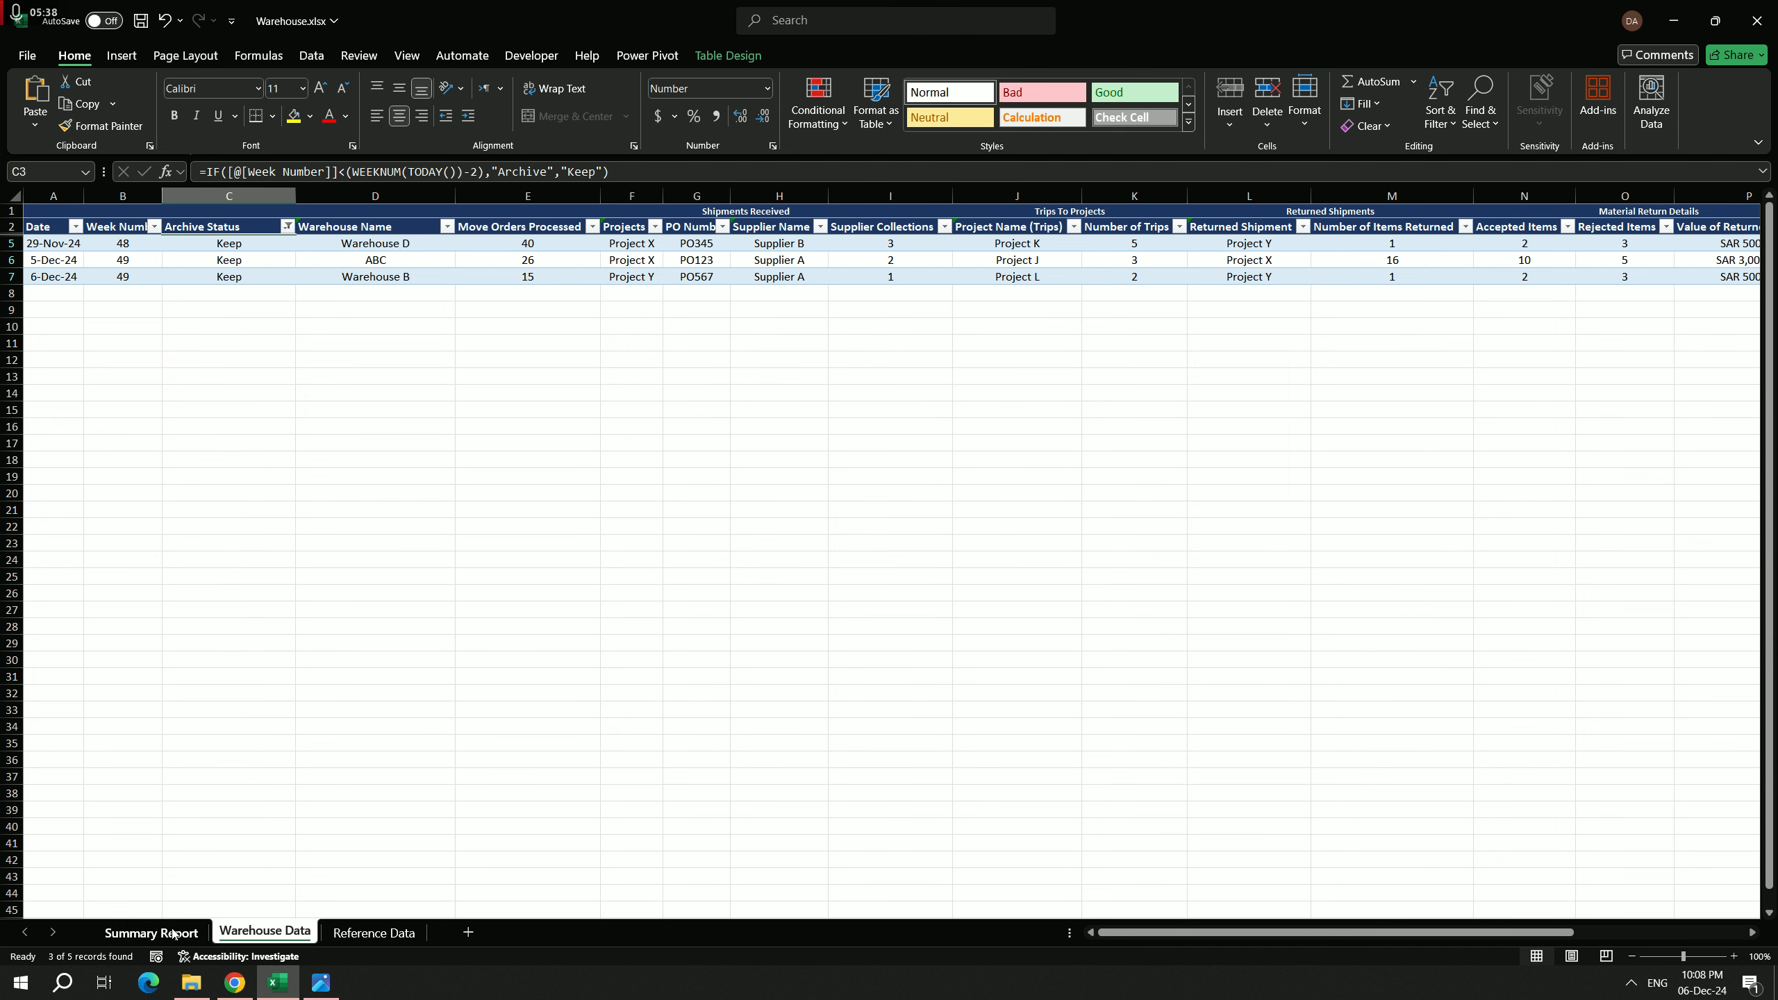
# Step: View the Summary Report dashboard, return to Warehouse Data and review the Archive Status filter options without changing them
pyautogui.click(173, 933)
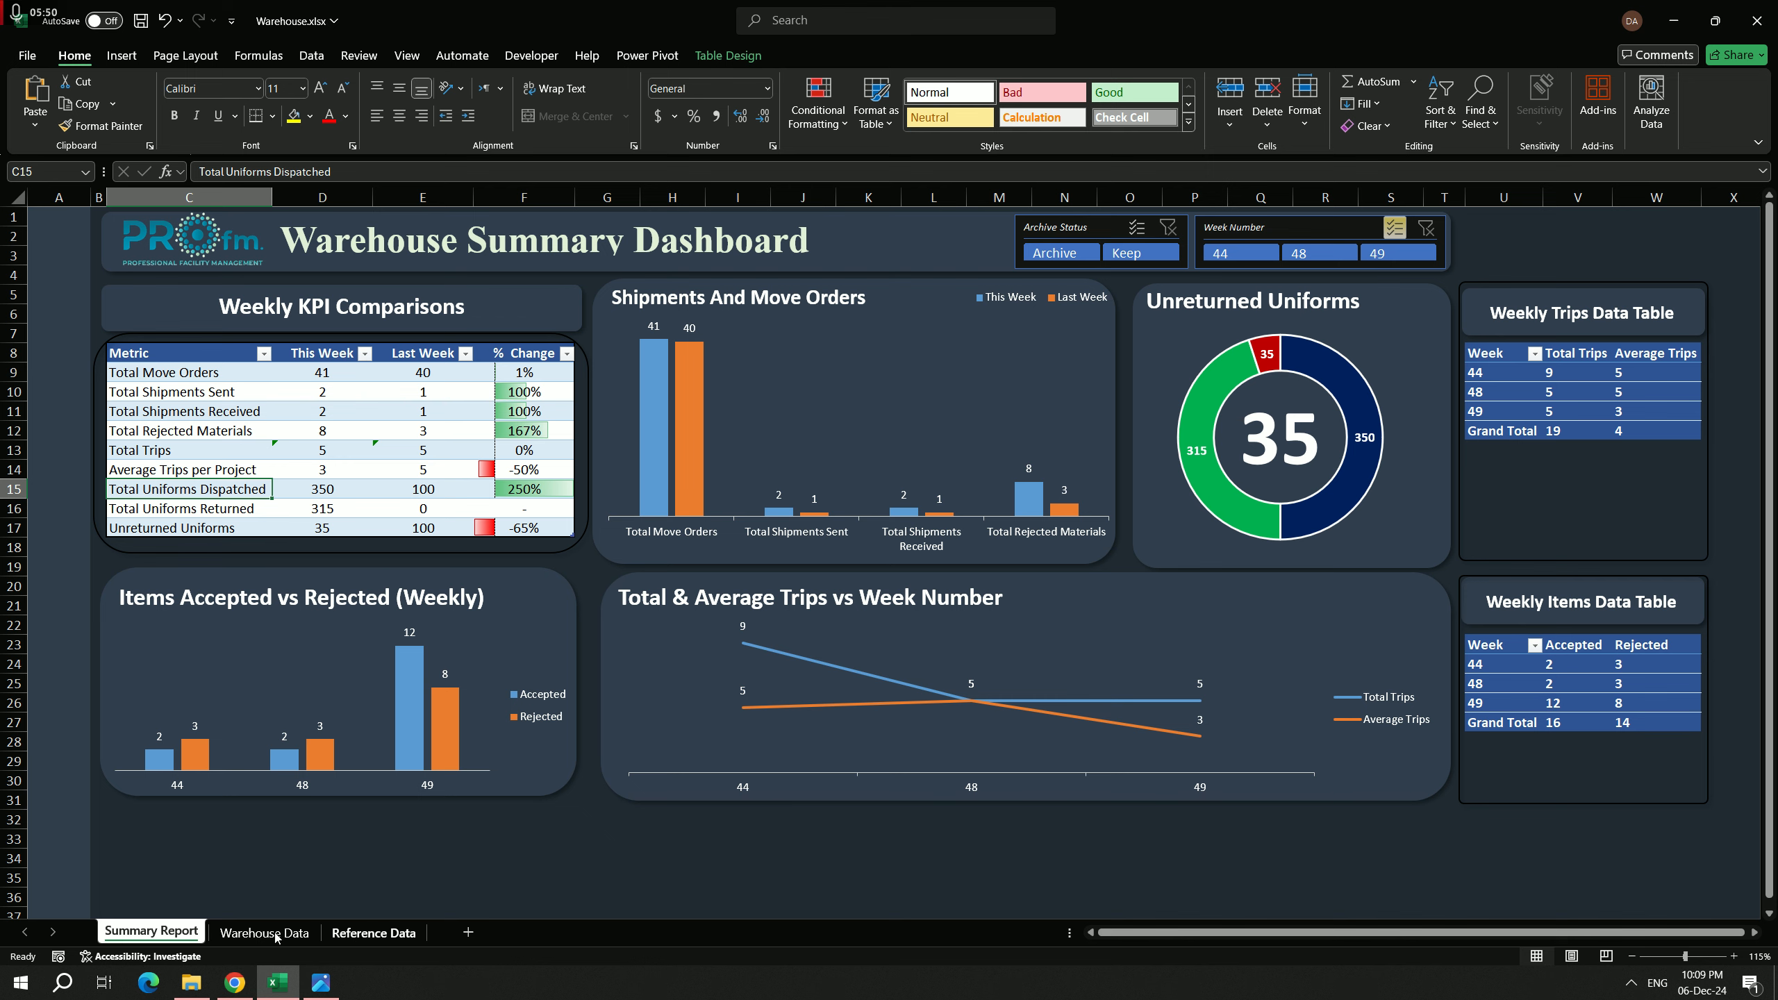
pyautogui.click(252, 931)
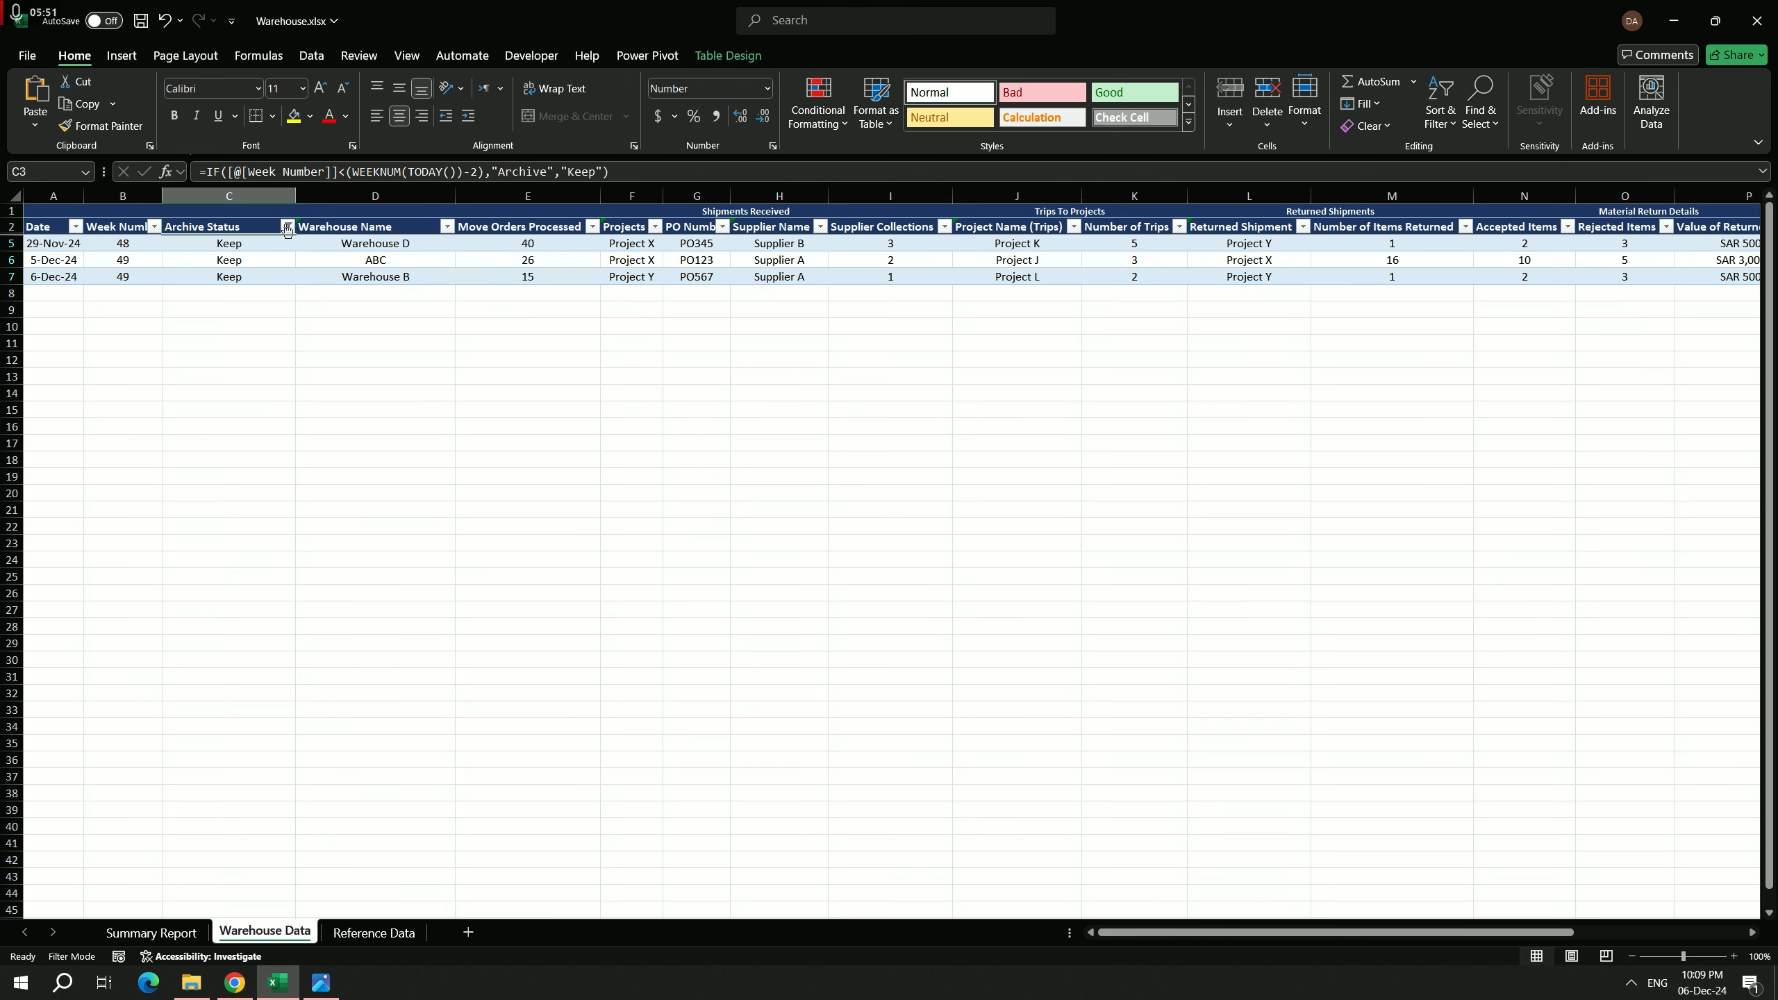
pyautogui.click(287, 226)
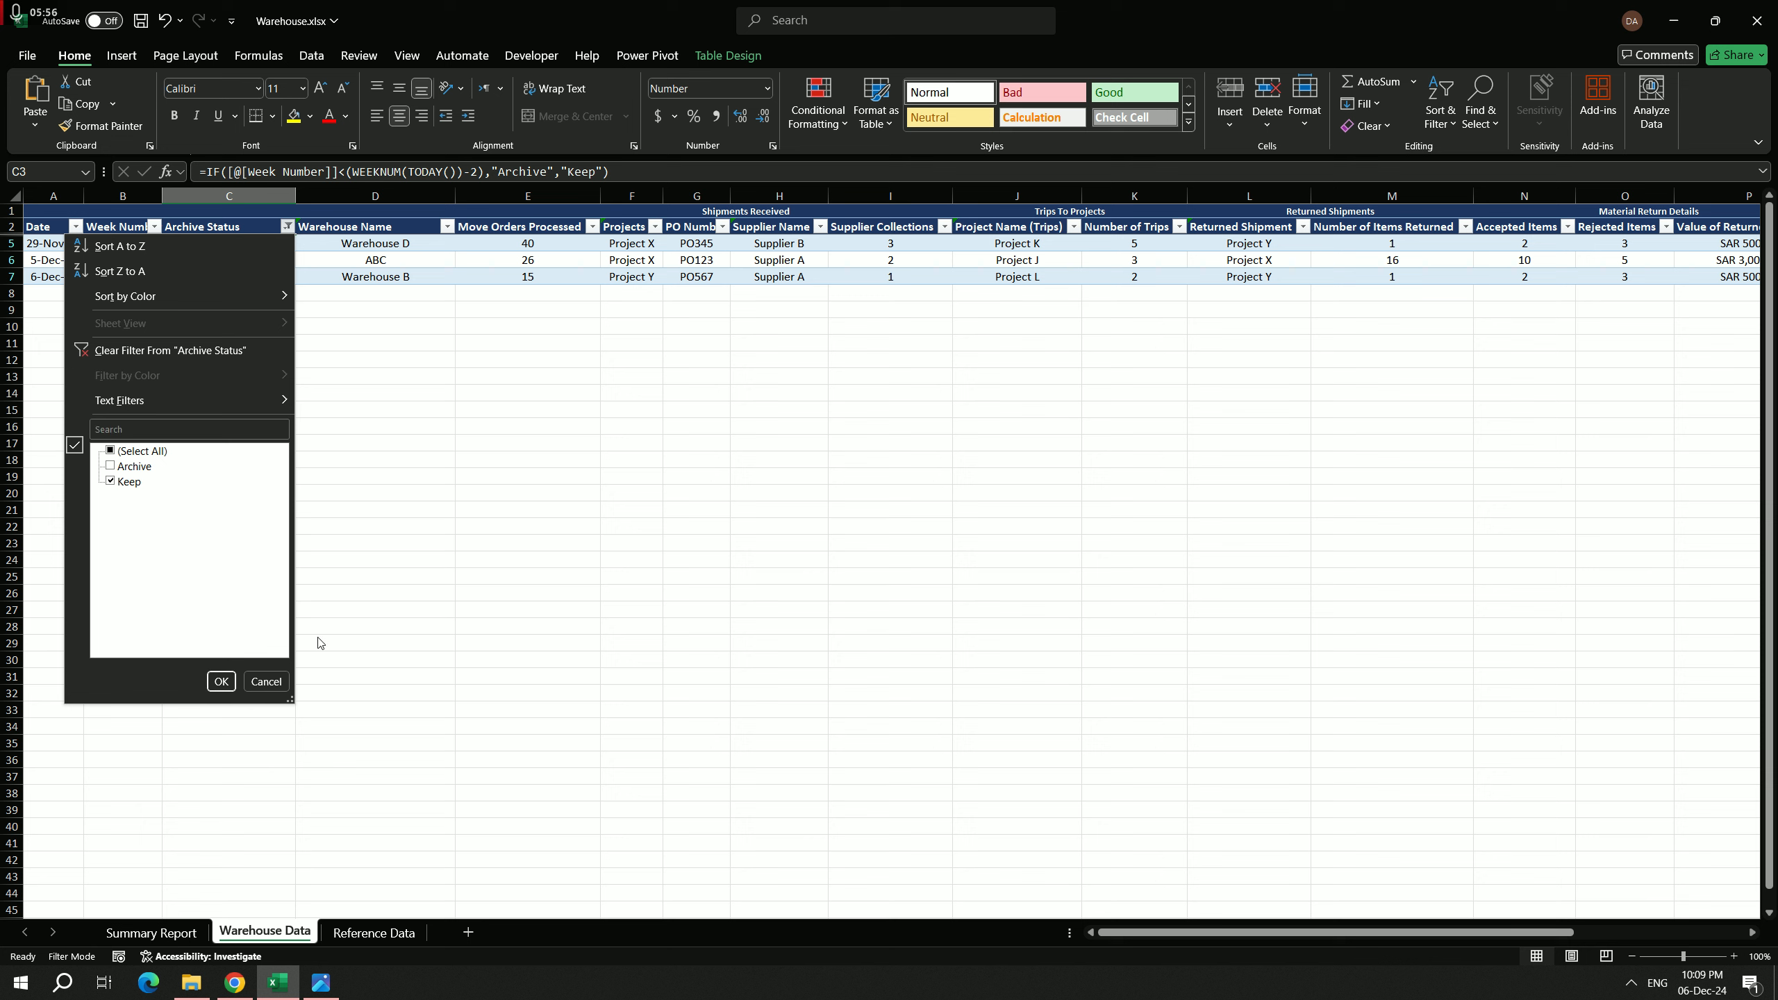
pyautogui.click(273, 684)
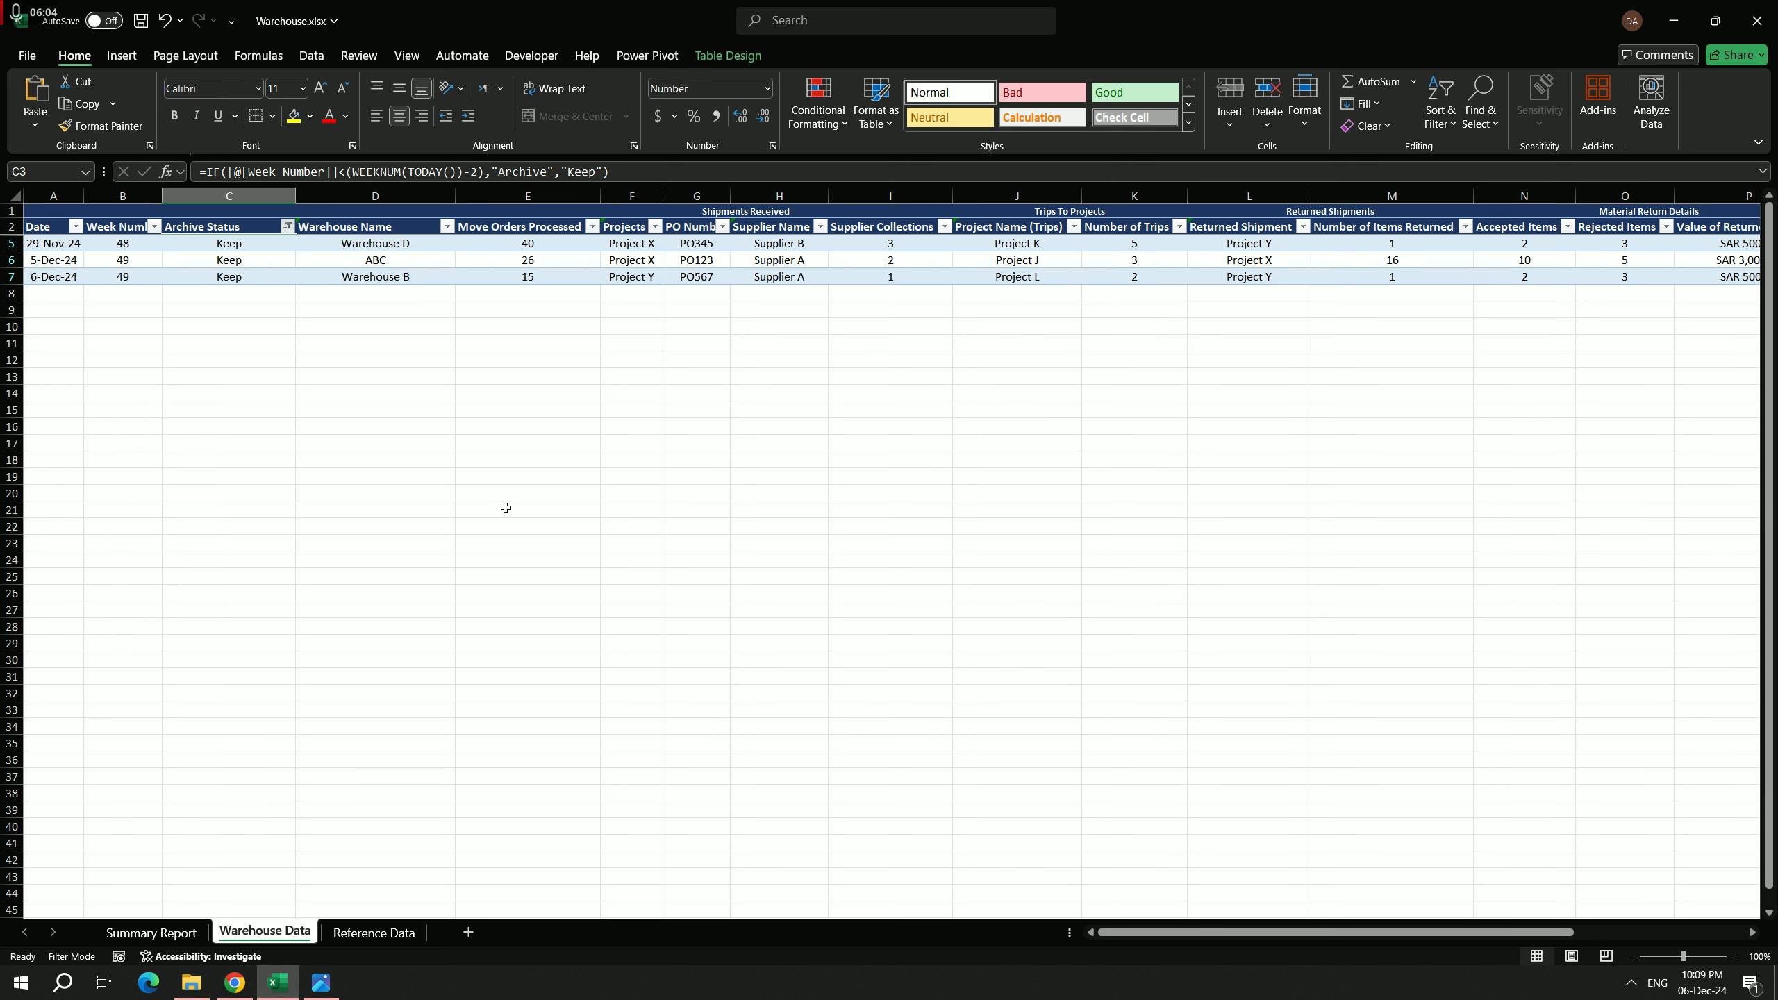